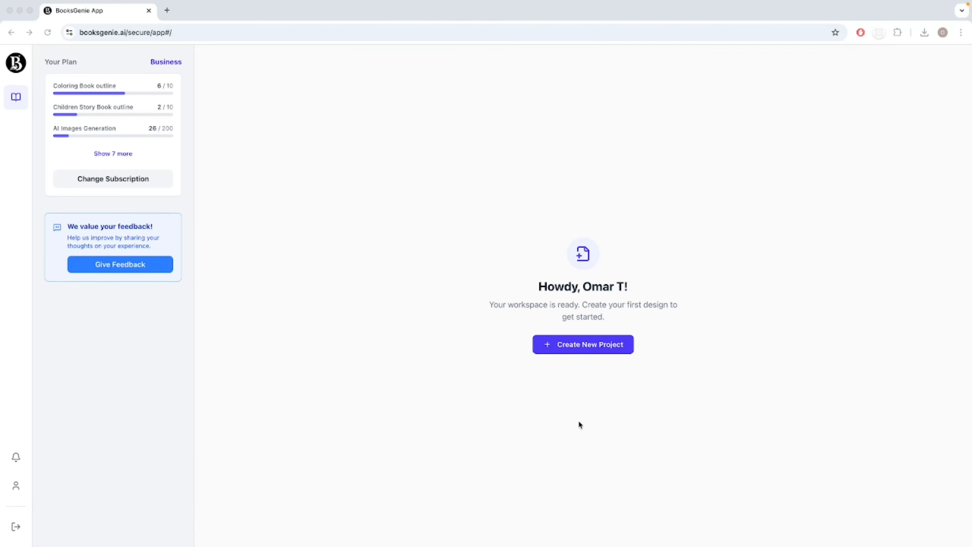
- Start creating a new book project
{"action": "left_click", "coordinate": [595, 347]}
{"action": "left_click", "coordinate": [595, 346]}
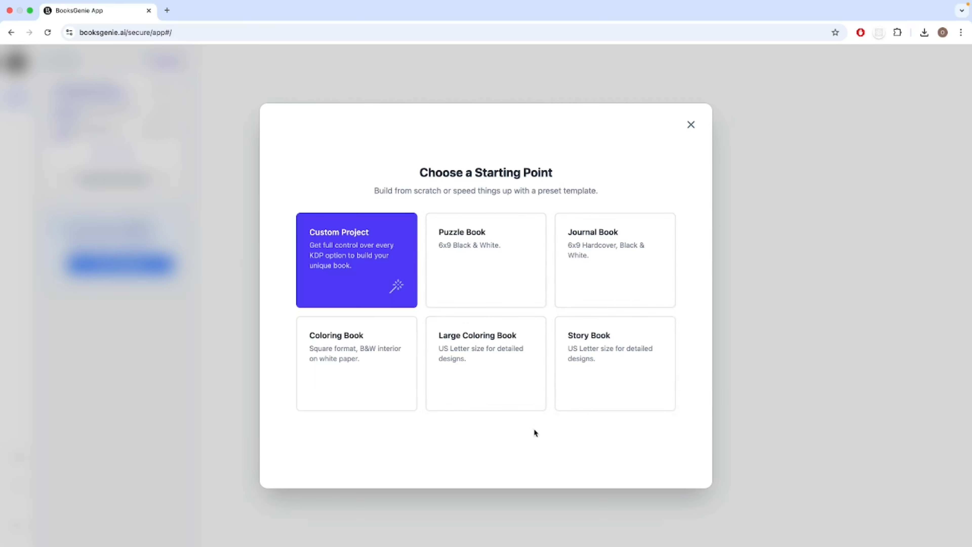
{"action": "left_click", "coordinate": [498, 262]}
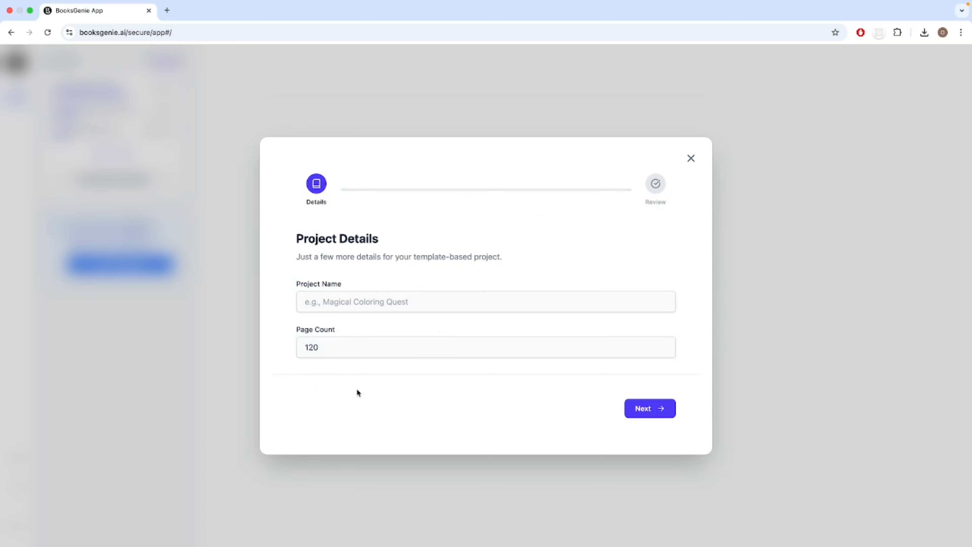
{"action": "left_click", "coordinate": [329, 299]}
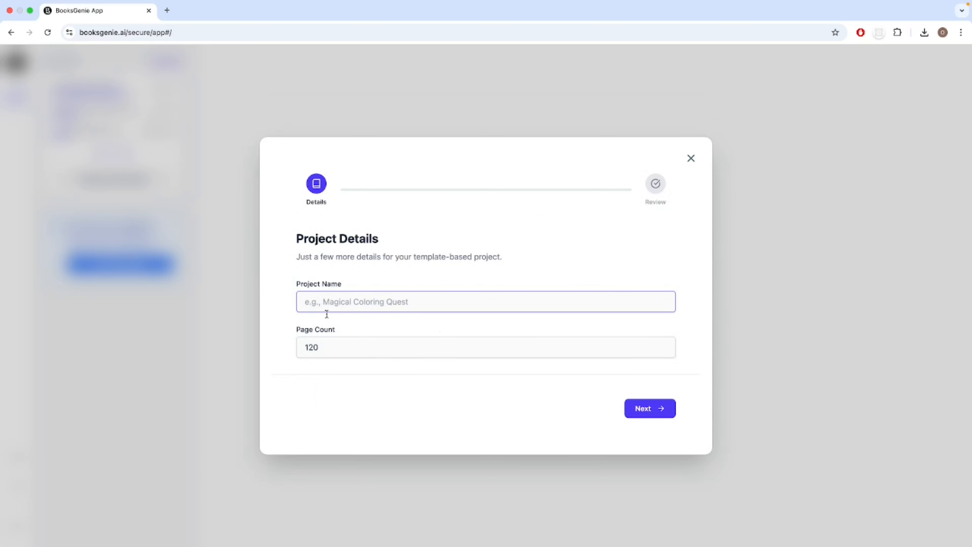
{"action": "double_click", "coordinate": [325, 347]}
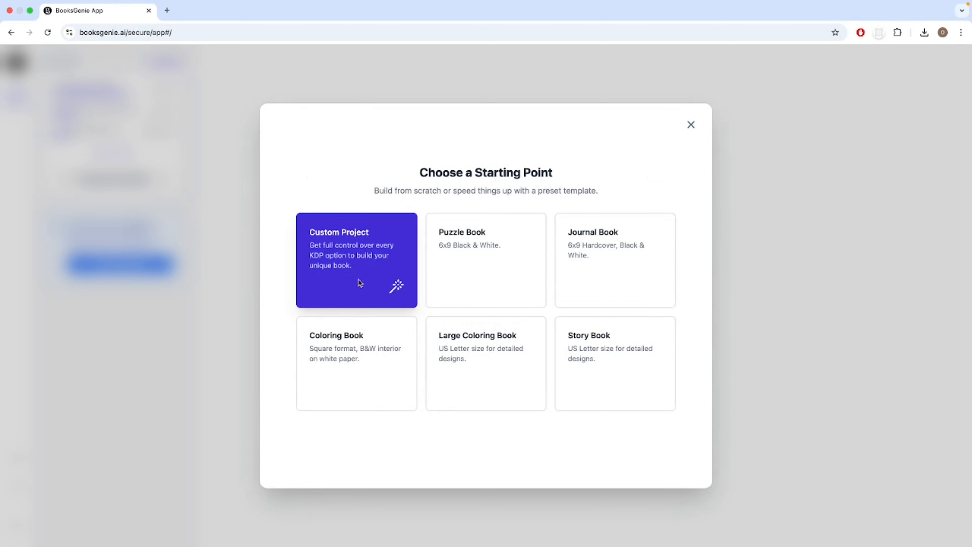
- Choose a custom project as the starting point and name it "Coloring book"
{"action": "left_click", "coordinate": [376, 271]}
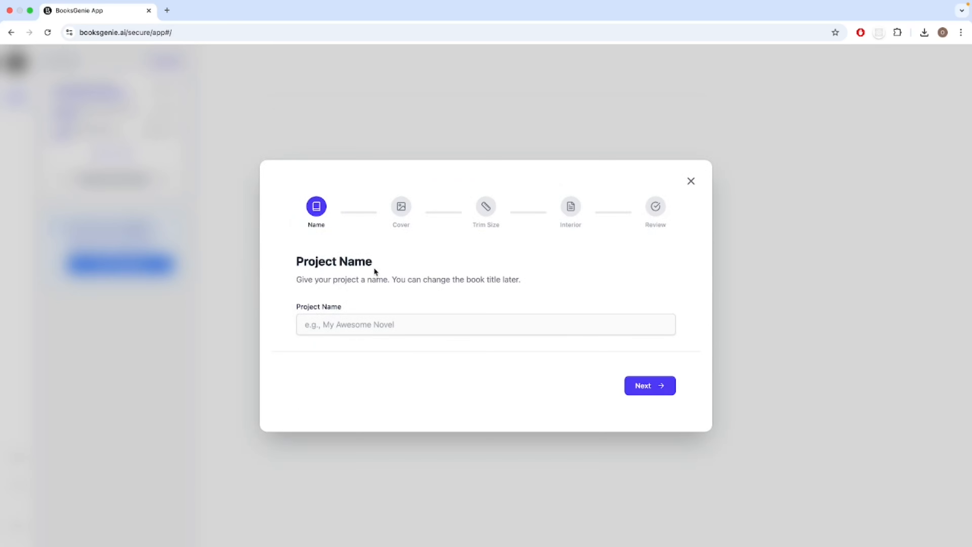
{"action": "left_click", "coordinate": [375, 323]}
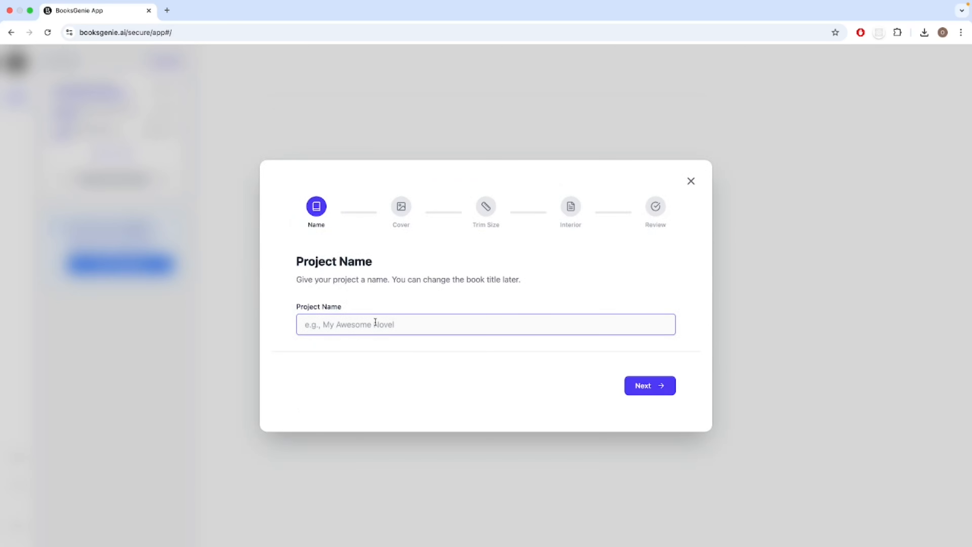
{"action": "type", "text": "Coloring book"}
{"action": "left_click", "coordinate": [630, 392]}
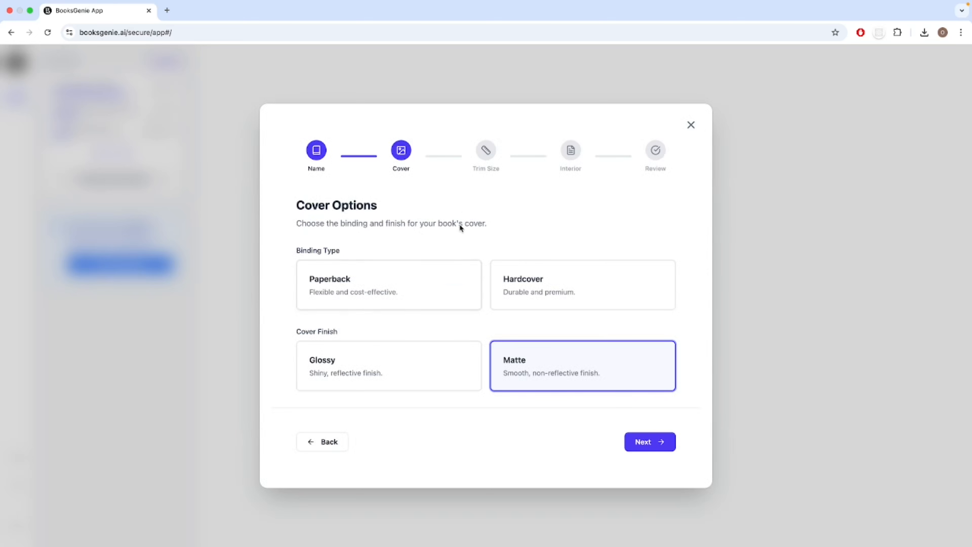
- Set the cover to paperback binding with a glossy finish
{"action": "left_click", "coordinate": [371, 288]}
{"action": "left_click", "coordinate": [367, 370]}
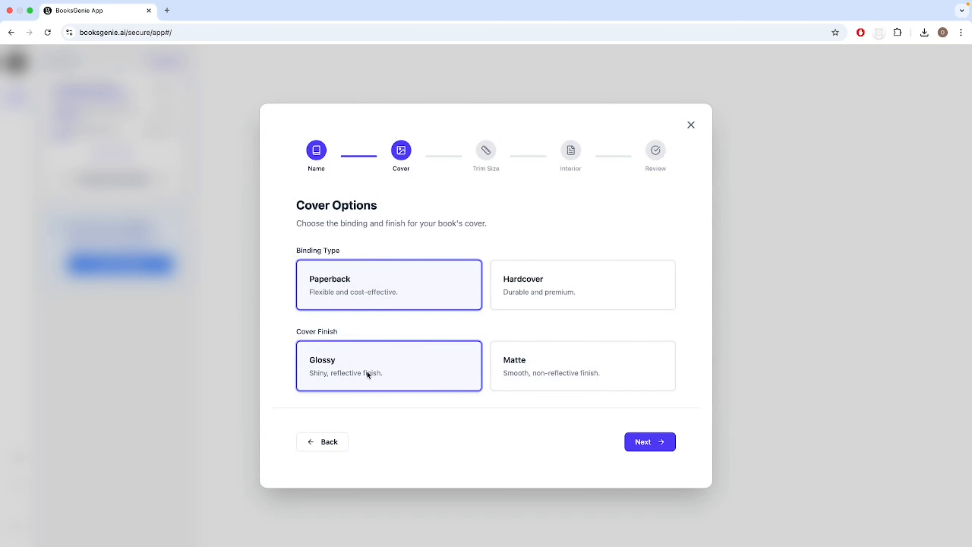
{"action": "left_click", "coordinate": [662, 445]}
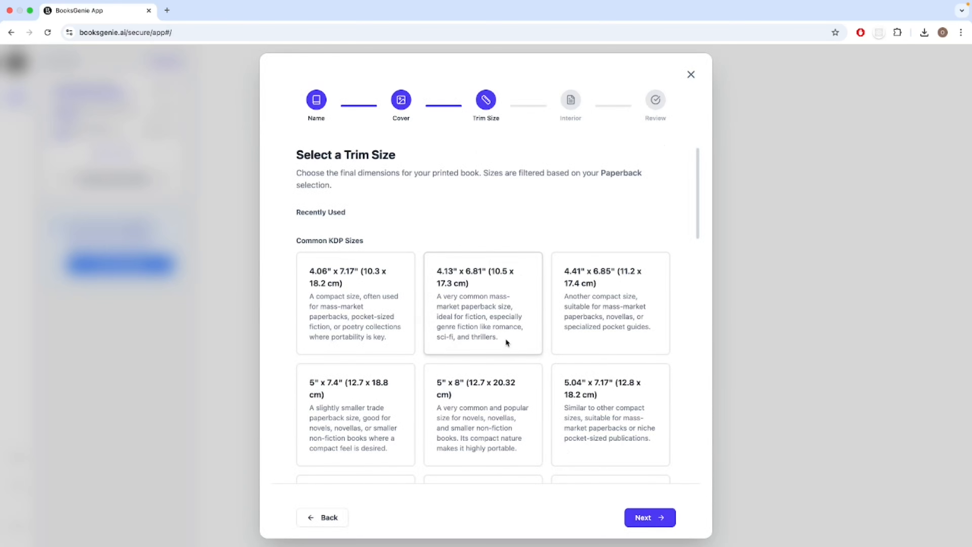
- Choose the square 8.5" x 8.5" (21.59 x 21.59 cm) trim size
{"action": "scroll", "coordinate": [507, 358], "scroll_direction": "down", "scroll_amount": 15}
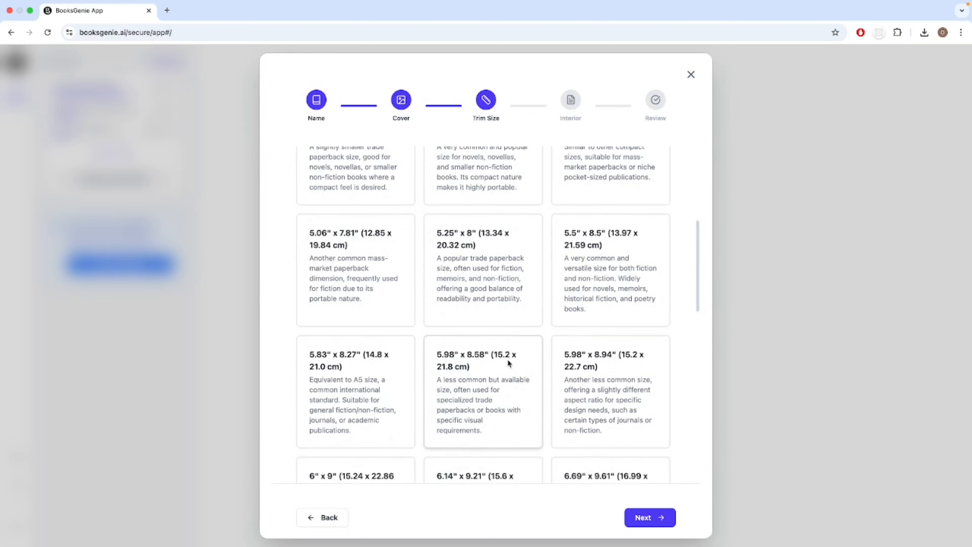
{"action": "scroll", "coordinate": [507, 359], "scroll_direction": "down", "scroll_amount": 1}
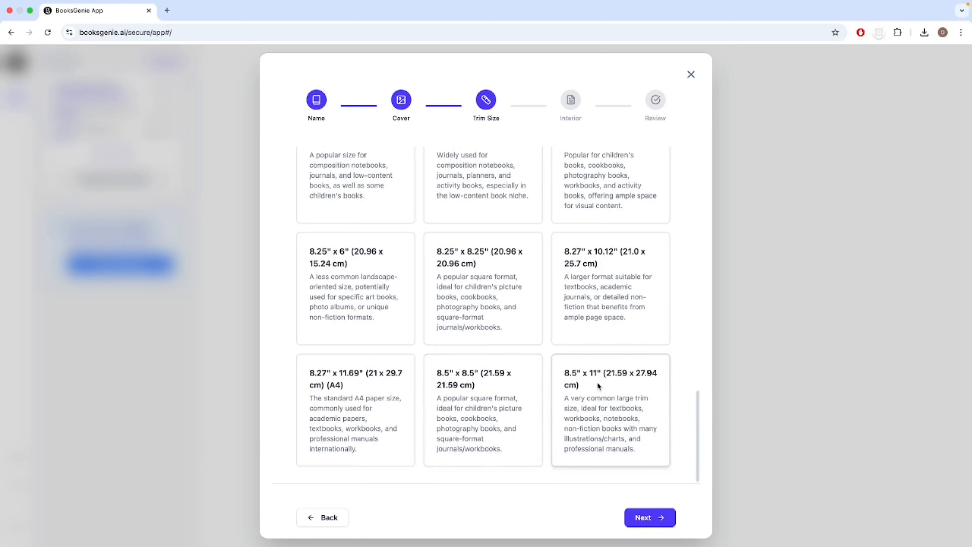
{"action": "left_click", "coordinate": [481, 405]}
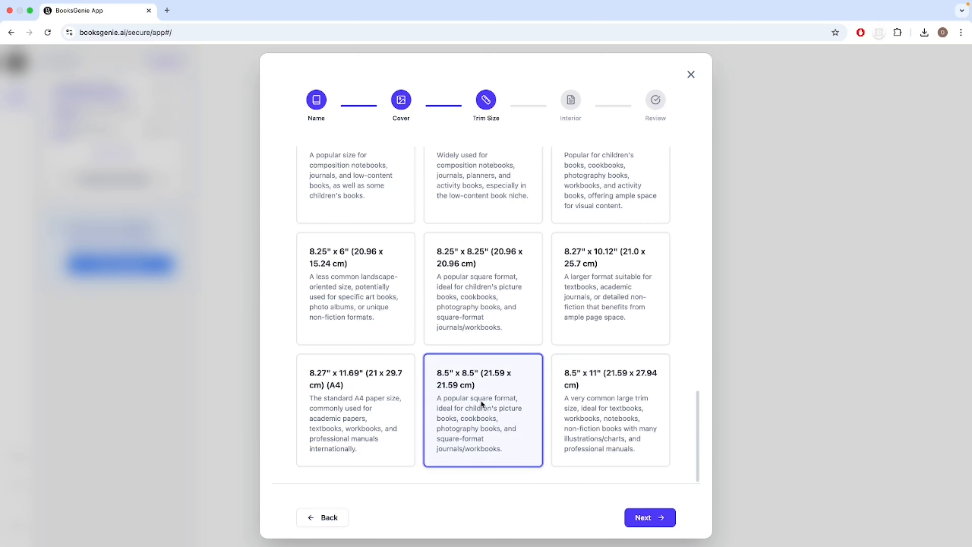
{"action": "left_click", "coordinate": [646, 521]}
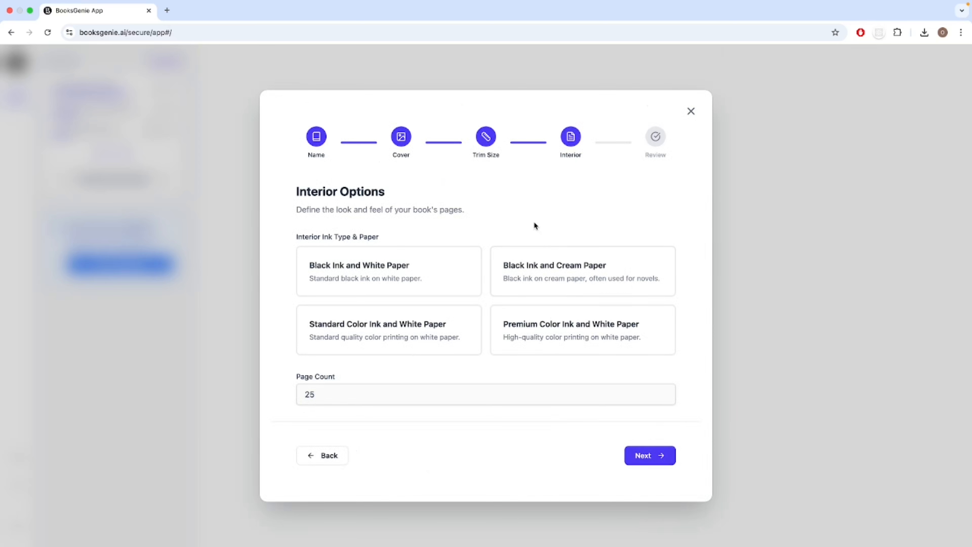
- Set the interior to black ink and white paper, keep the page count at 25, and create the project
{"action": "left_click", "coordinate": [346, 276]}
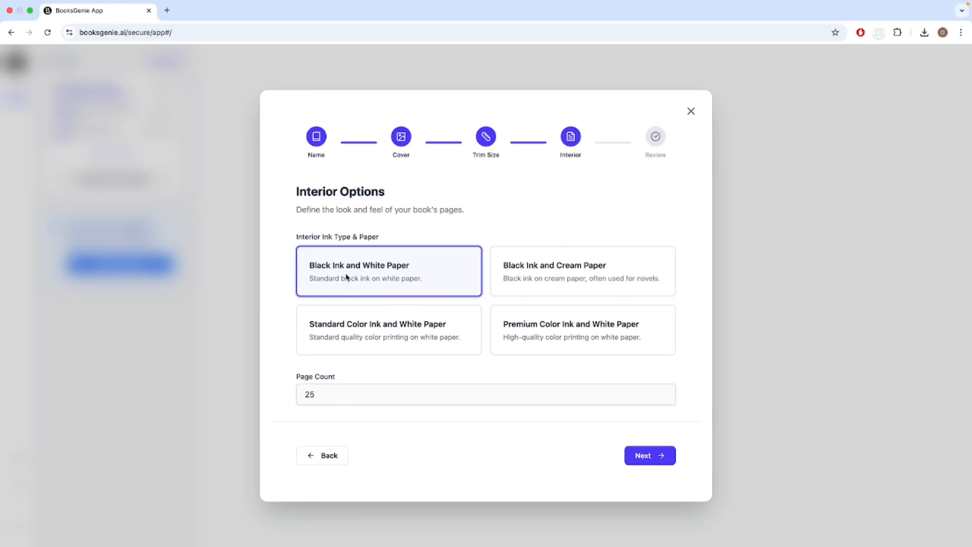
{"action": "left_click_drag", "start_coordinate": [322, 396], "coordinate": [278, 396]}
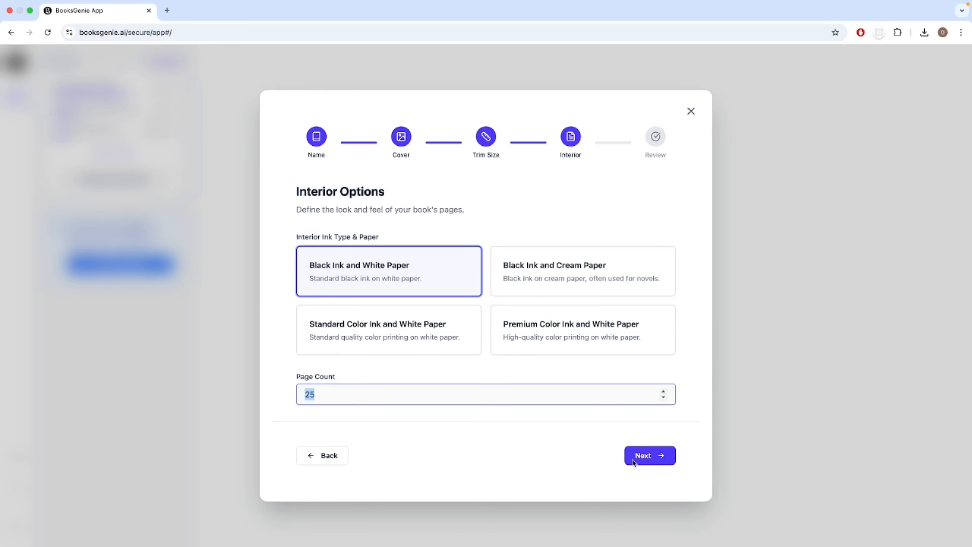
{"action": "left_click", "coordinate": [655, 461]}
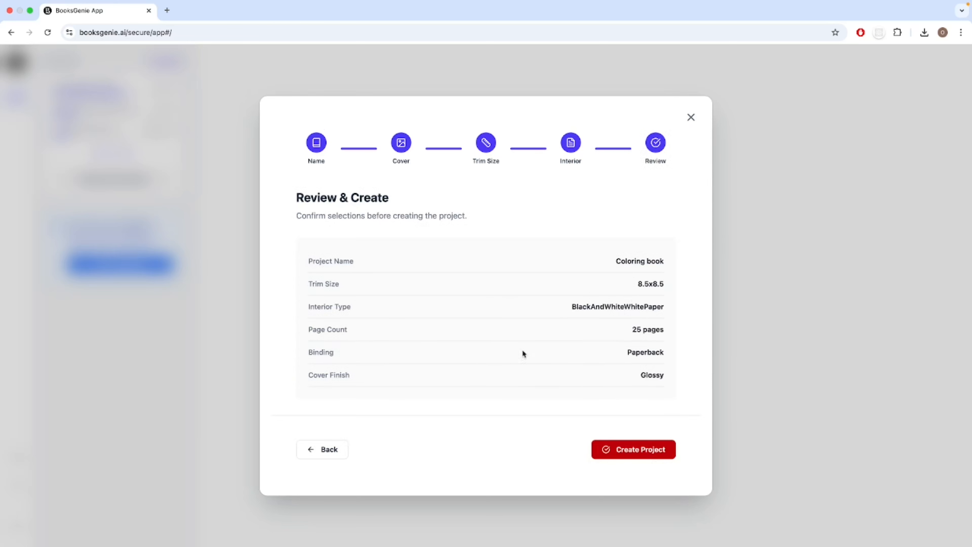
{"action": "left_click", "coordinate": [634, 450]}
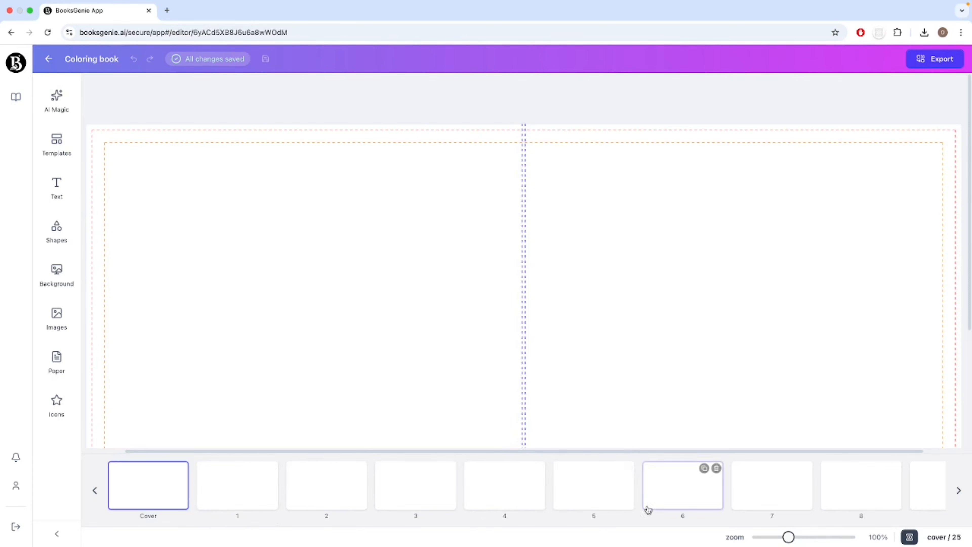
- Browse through the book's page thumbnails and open page 8
{"action": "scroll", "coordinate": [482, 502], "scroll_direction": "right", "scroll_amount": 10}
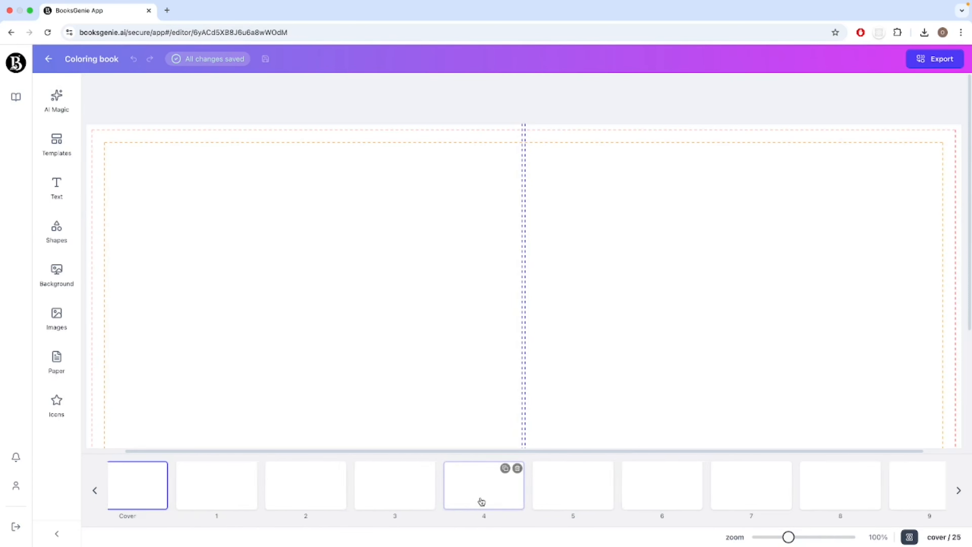
{"action": "scroll", "coordinate": [480, 500], "scroll_direction": "left", "scroll_amount": 6}
{"action": "scroll", "coordinate": [481, 501], "scroll_direction": "left", "scroll_amount": 6}
{"action": "scroll", "coordinate": [481, 501], "scroll_direction": "right", "scroll_amount": 10}
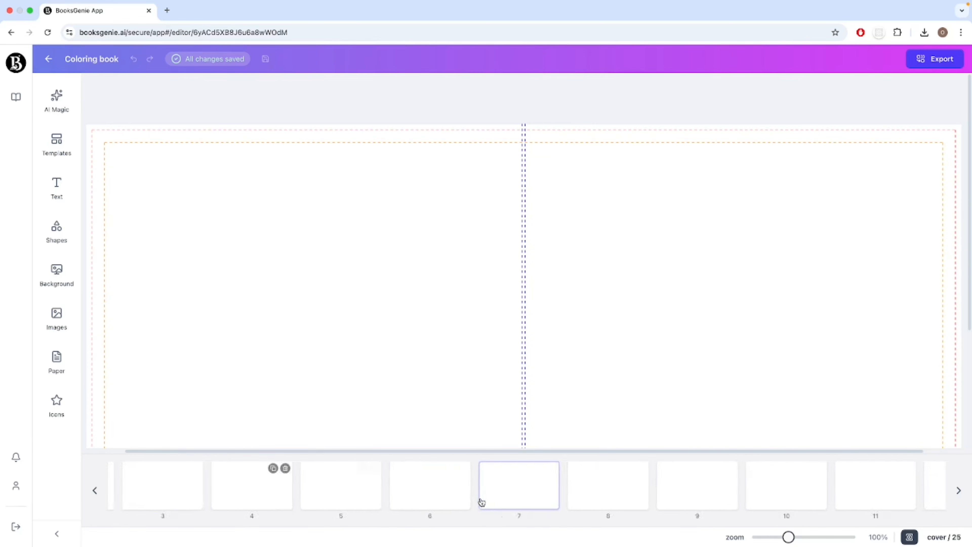
{"action": "scroll", "coordinate": [484, 503], "scroll_direction": "left", "scroll_amount": 10}
{"action": "left_click", "coordinate": [958, 491]}
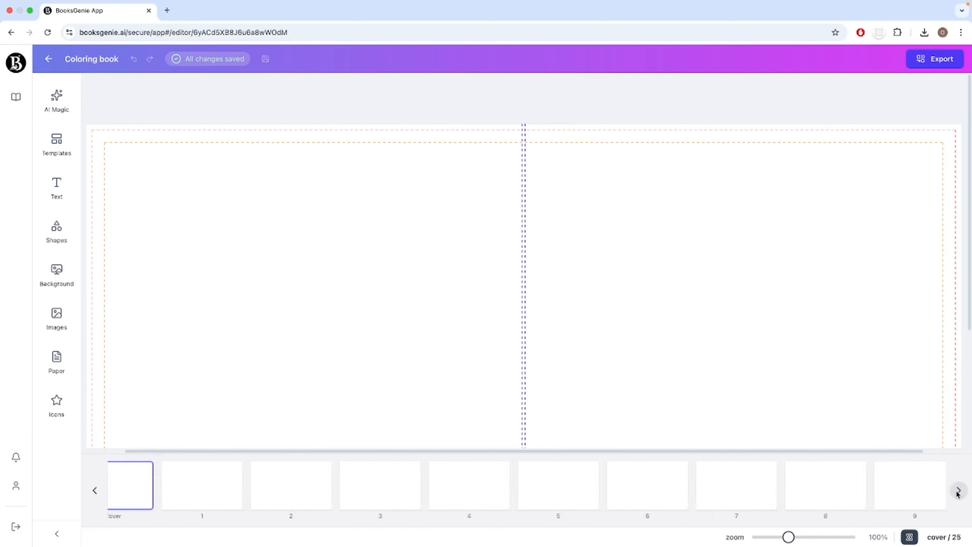
{"action": "left_click", "coordinate": [957, 491]}
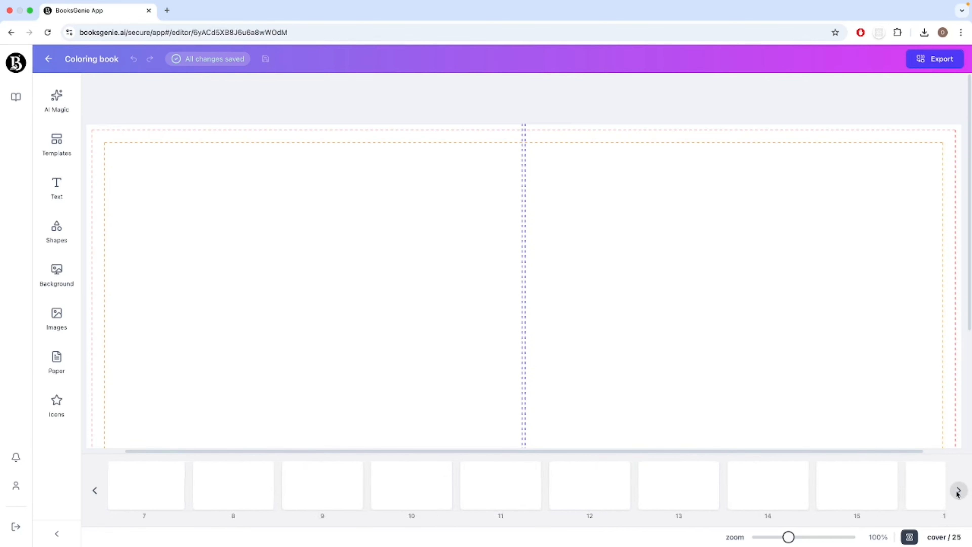
{"action": "left_click", "coordinate": [222, 501]}
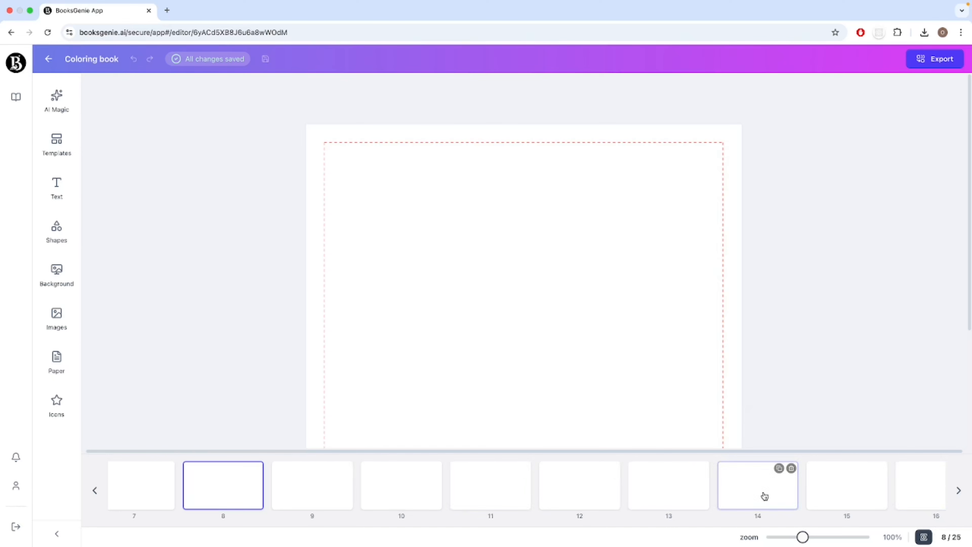
- Hide the page thumbnail strip
{"action": "left_click", "coordinate": [923, 537]}
{"action": "left_click", "coordinate": [923, 537]}
{"action": "left_click", "coordinate": [922, 538]}
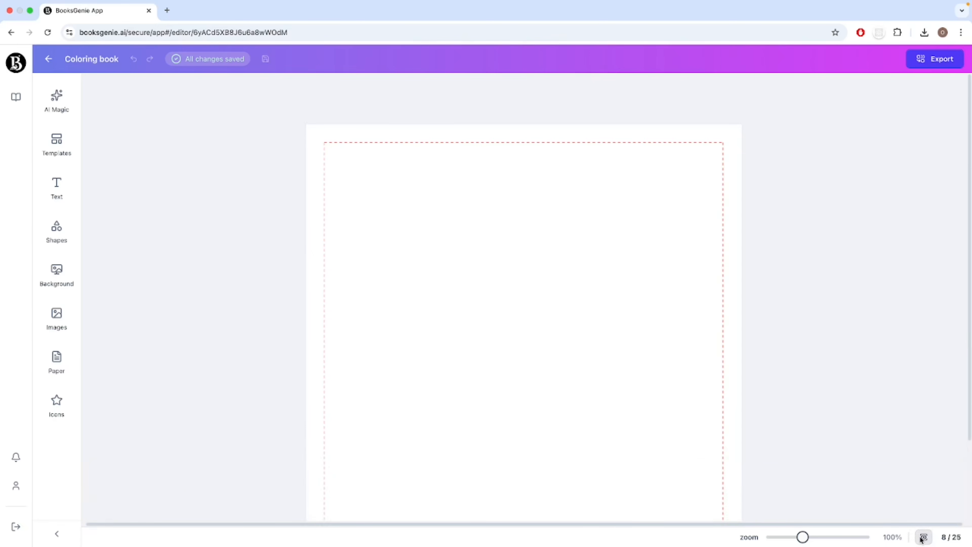
- Go to page 20 and set the zoom to 150%
{"action": "left_click", "coordinate": [950, 538]}
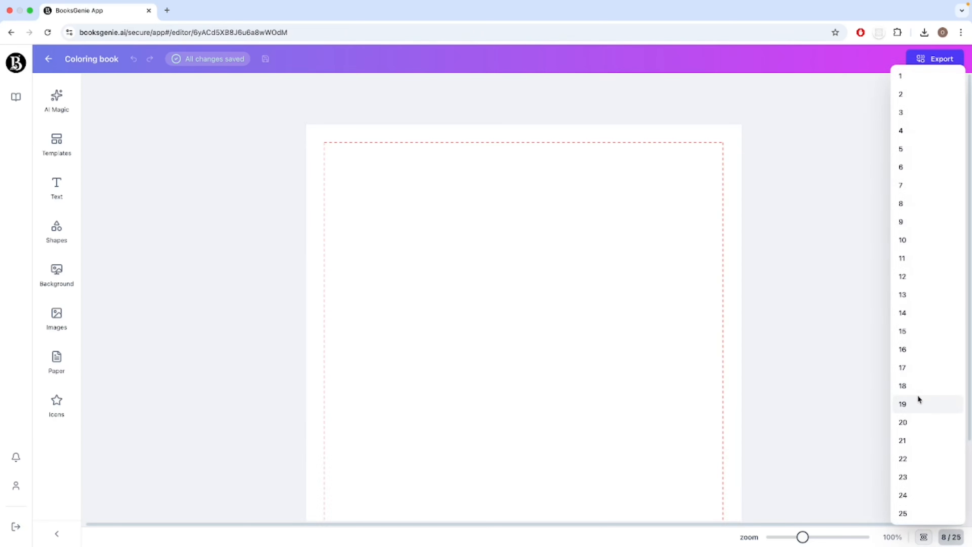
{"action": "left_click", "coordinate": [913, 209]}
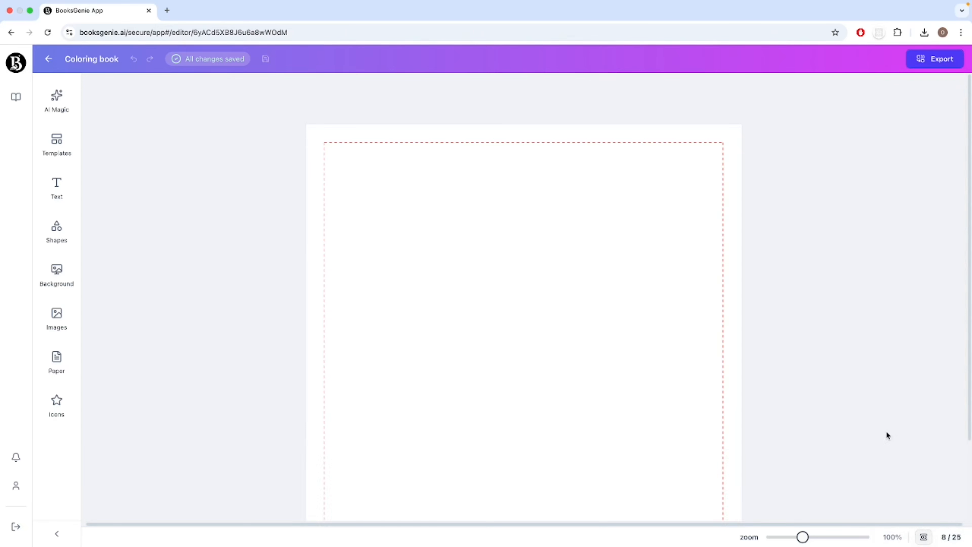
{"action": "left_click", "coordinate": [950, 540]}
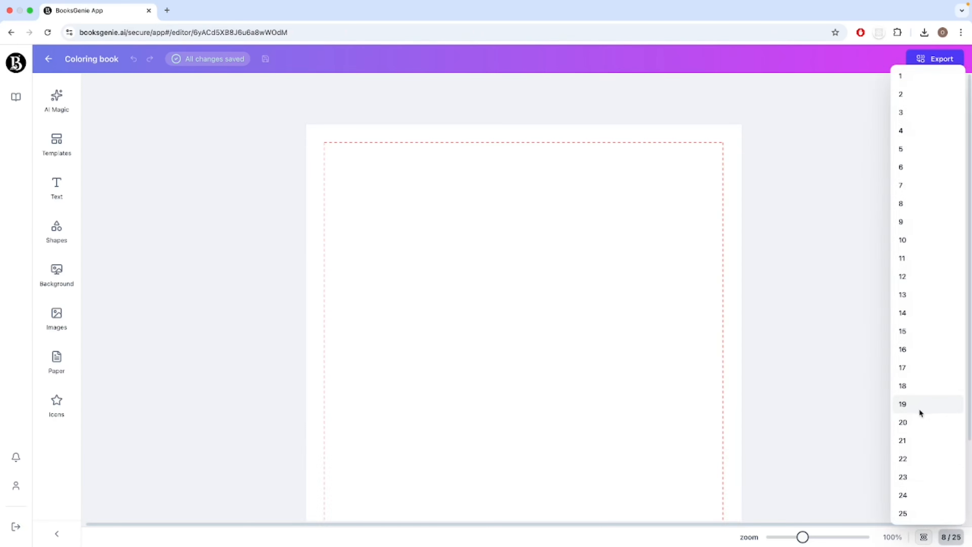
{"action": "left_click", "coordinate": [918, 425]}
{"action": "mouse_move", "coordinate": [798, 537]}
{"action": "left_mouse_down"}
{"action": "mouse_move", "coordinate": [853, 541]}
{"action": "mouse_move", "coordinate": [773, 537]}
{"action": "mouse_move", "coordinate": [817, 539]}
{"action": "left_mouse_up"}
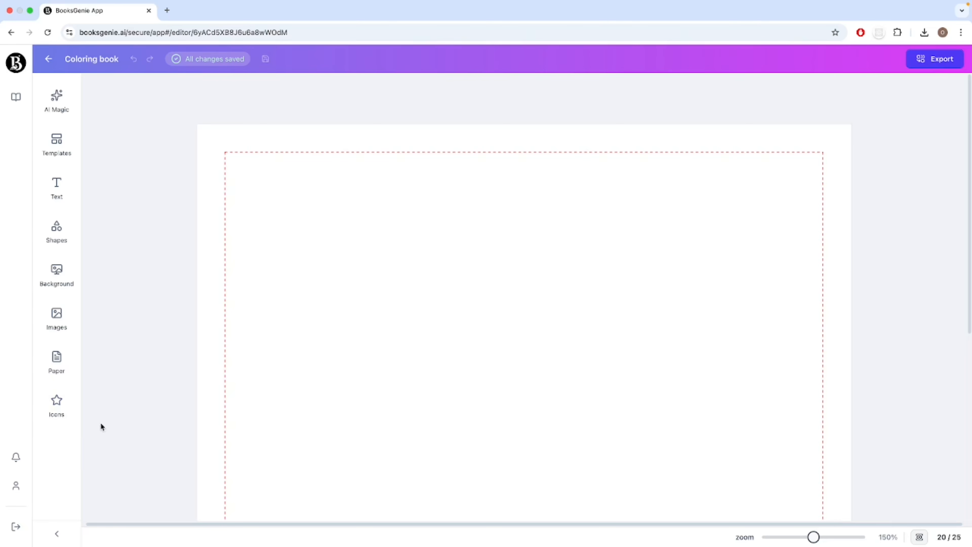
- Show the page thumbnail strip again, then collapse and re-expand the design tools sidebar
{"action": "left_click", "coordinate": [920, 537]}
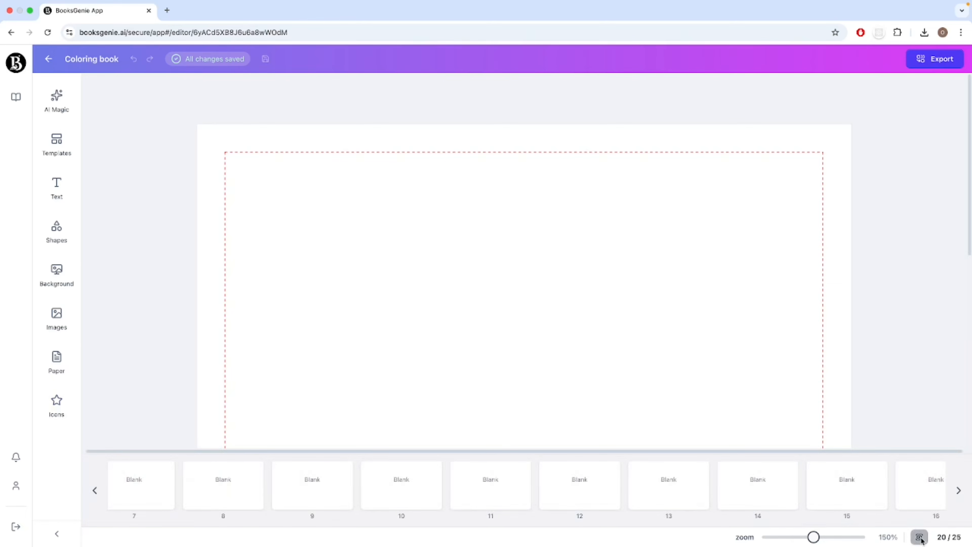
{"action": "left_click", "coordinate": [58, 533]}
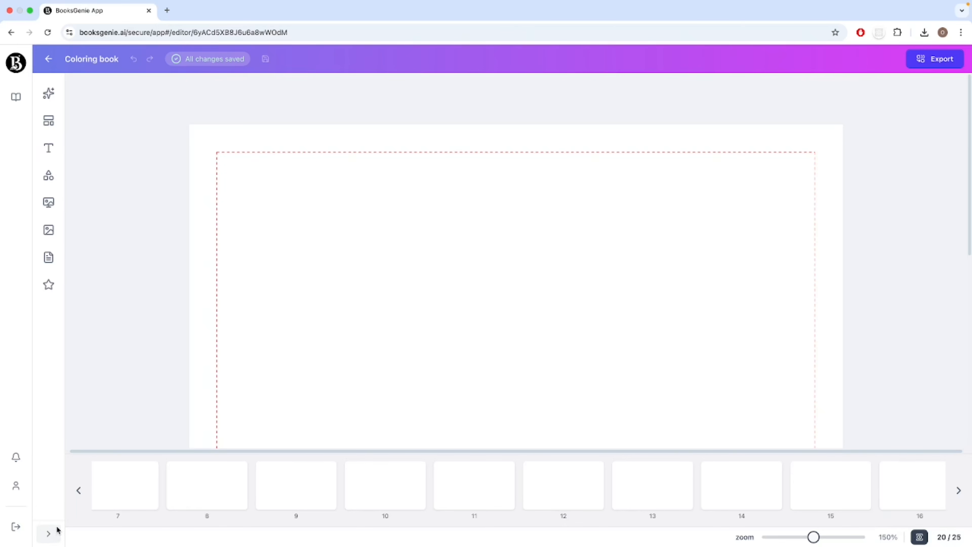
{"action": "left_click", "coordinate": [55, 535]}
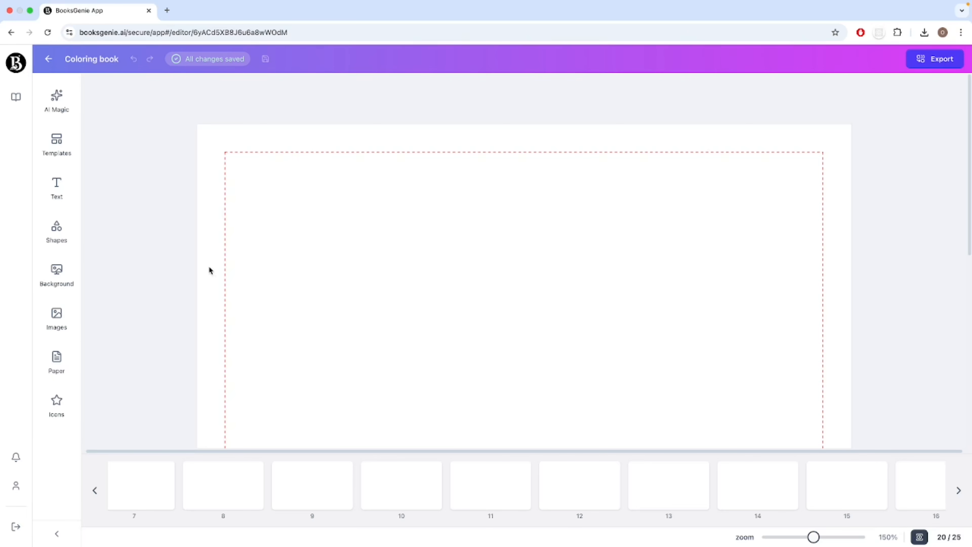
- Start the AI Magic coloring book generator and enter "wild animals" as the coloring idea
{"action": "left_click", "coordinate": [68, 108]}
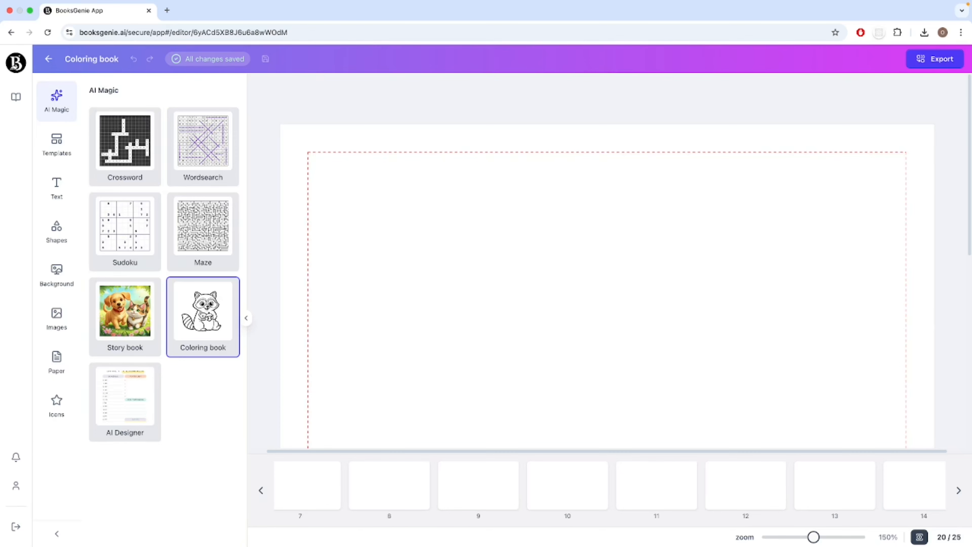
{"action": "left_click", "coordinate": [200, 310]}
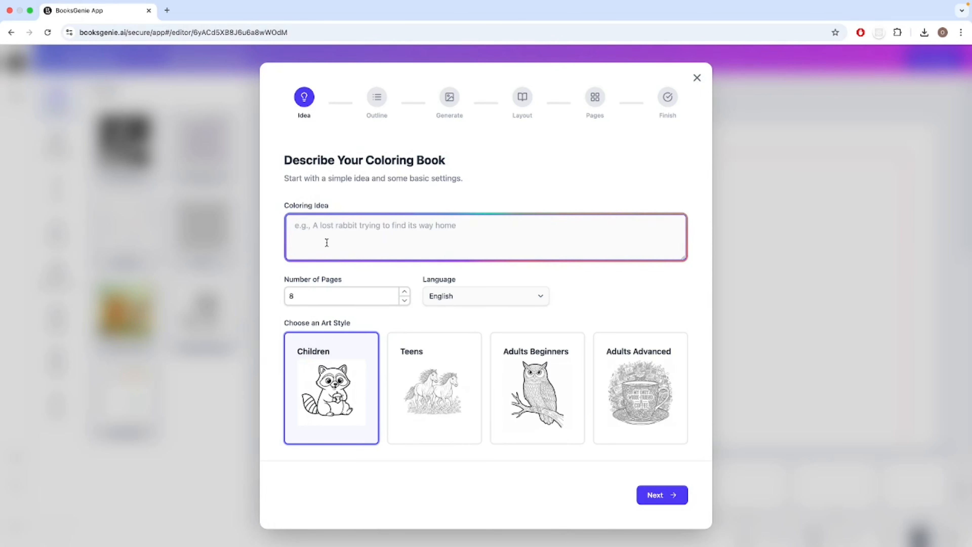
{"action": "type", "text": "wild "}
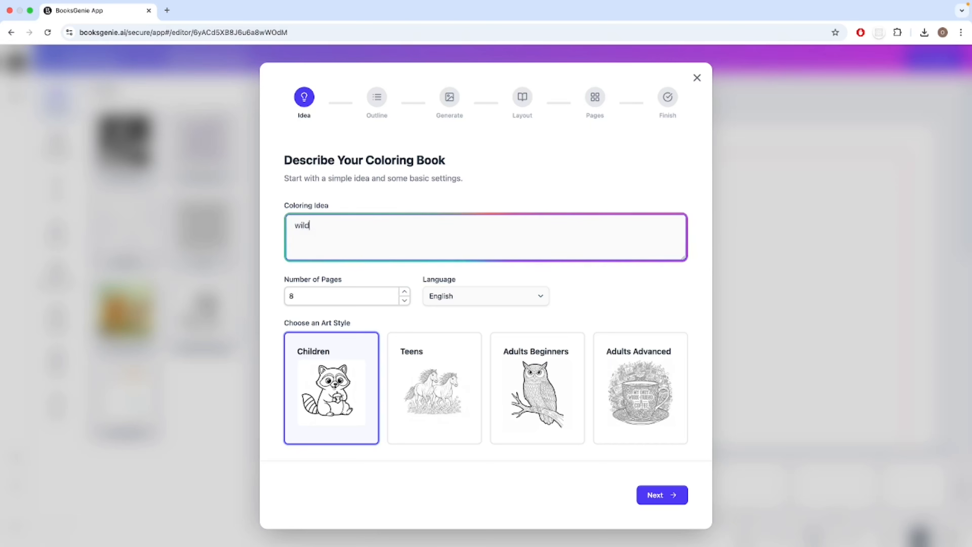
{"action": "type", "text": "animals"}
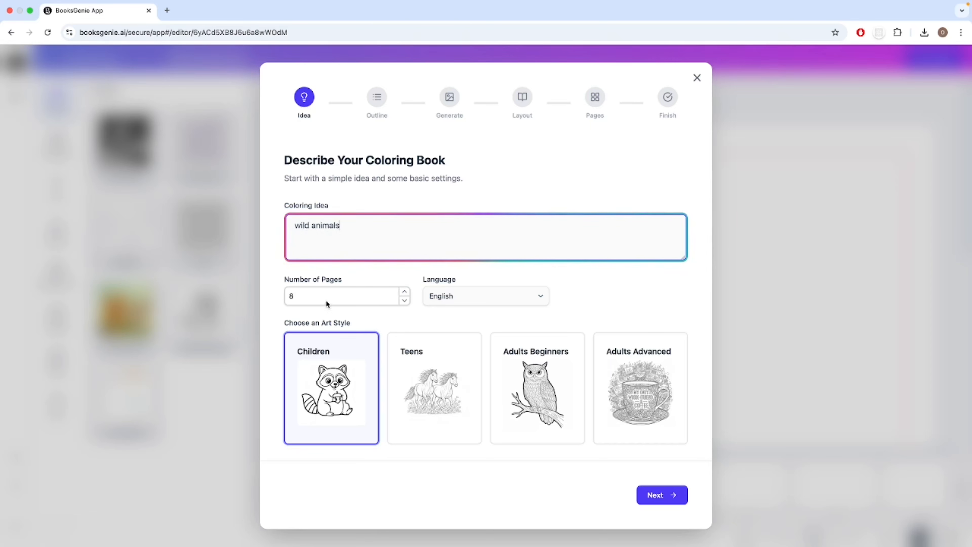
- Set the number of coloring pages to 4 and keep English as the language
{"action": "left_click", "coordinate": [304, 297]}
{"action": "left_click_drag", "start_coordinate": [304, 297], "coordinate": [289, 297]}
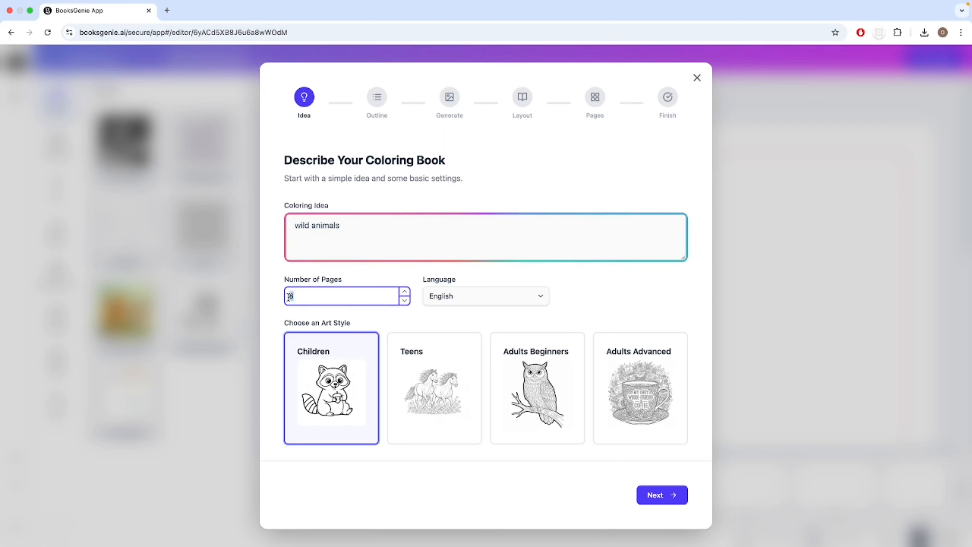
{"action": "type", "text": "4"}
{"action": "left_click", "coordinate": [543, 293]}
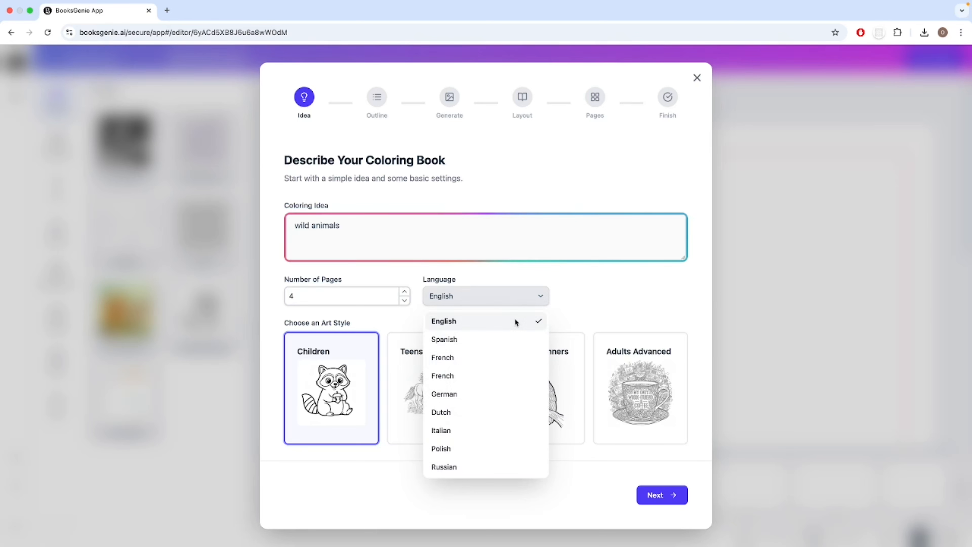
{"action": "left_click", "coordinate": [589, 310]}
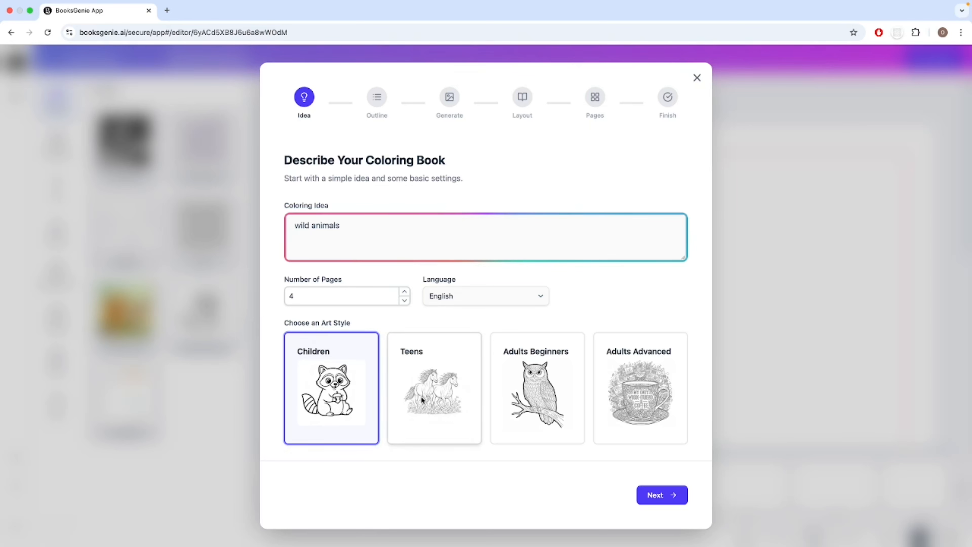
- Try the Teens, Adults Beginners and Adults Advanced art styles, and return to the Children style
{"action": "left_click", "coordinate": [437, 401]}
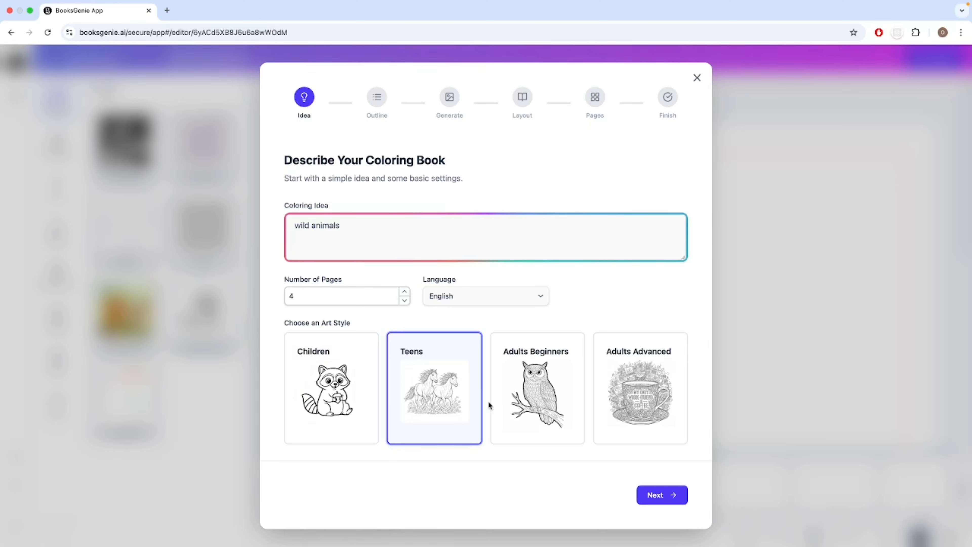
{"action": "left_click", "coordinate": [545, 403]}
{"action": "left_click", "coordinate": [637, 395]}
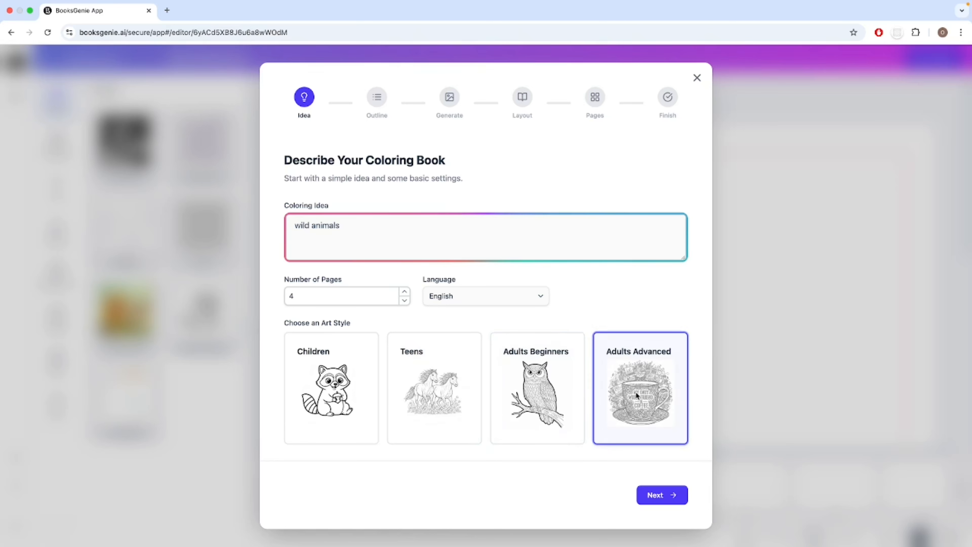
{"action": "left_click", "coordinate": [578, 402]}
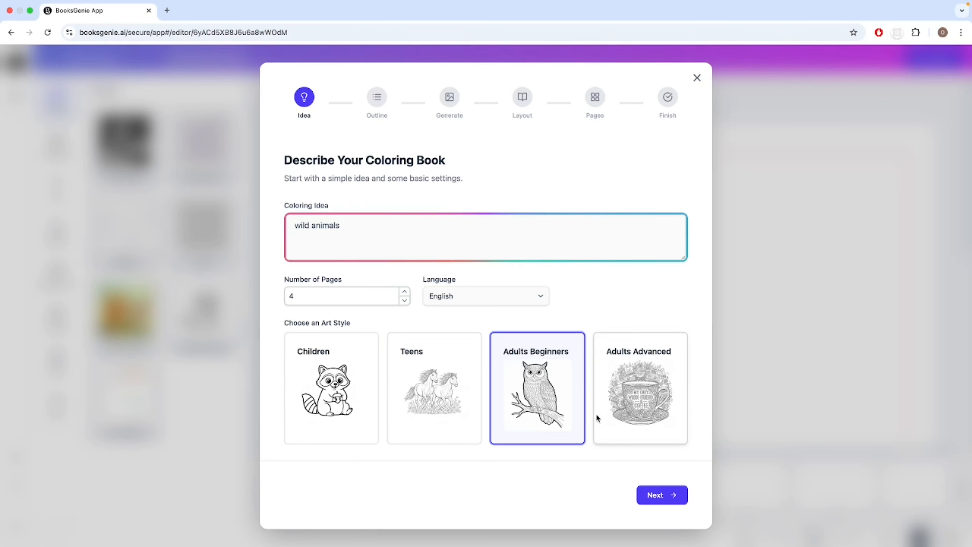
{"action": "left_click", "coordinate": [329, 384]}
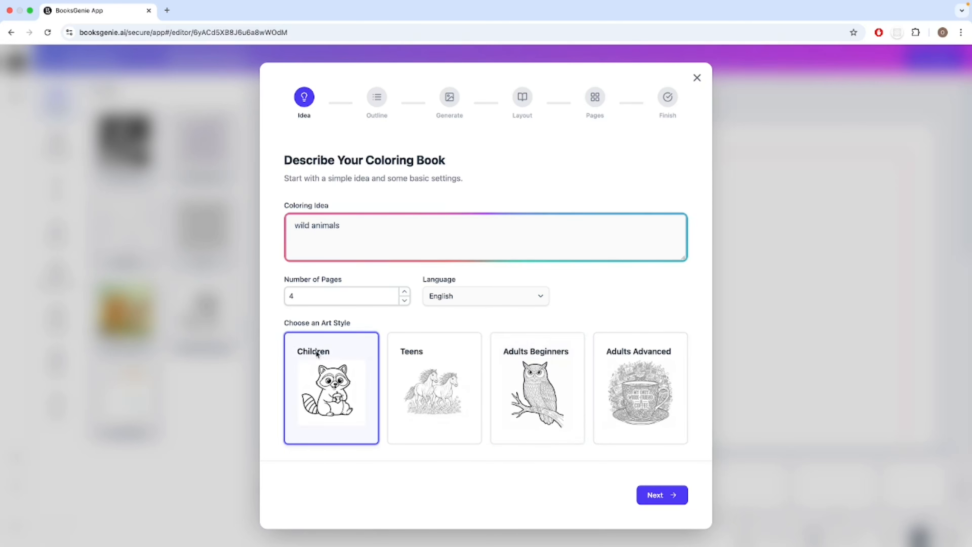
- Generate the coloring outline and accept all suggested pages to create their illustrations
{"action": "left_click", "coordinate": [648, 495]}
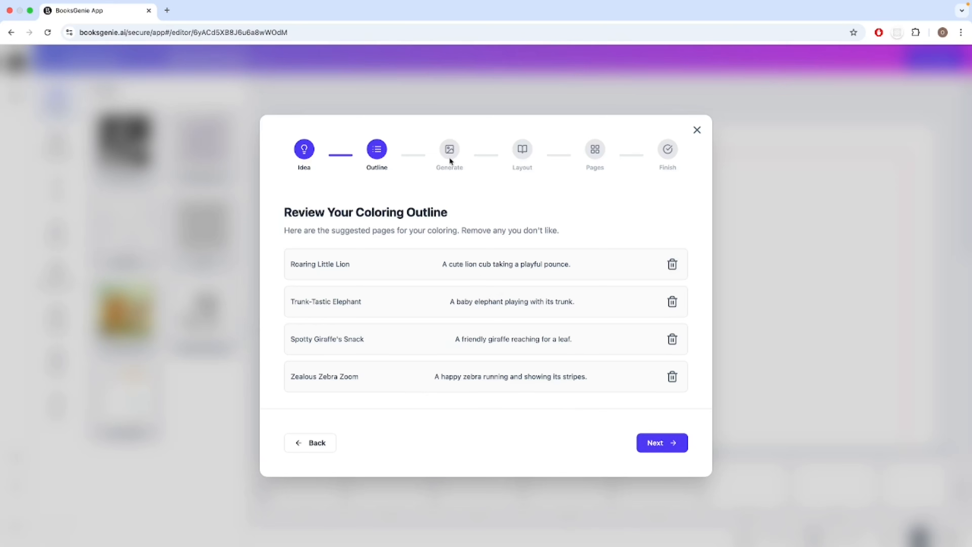
{"action": "left_click", "coordinate": [663, 445]}
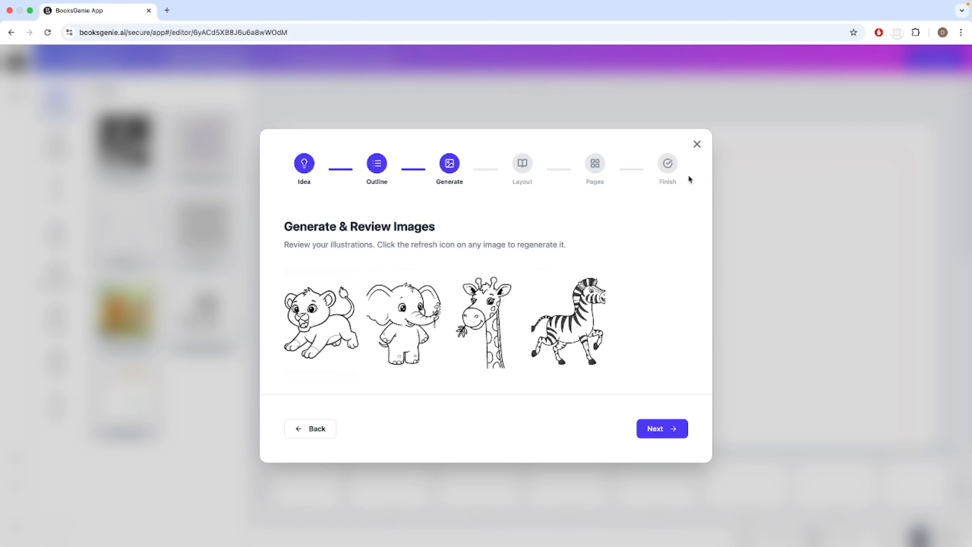
- Close the coloring book generator and resume it twice, from the creation in progress and from the coloring book tool
{"action": "left_click", "coordinate": [695, 145]}
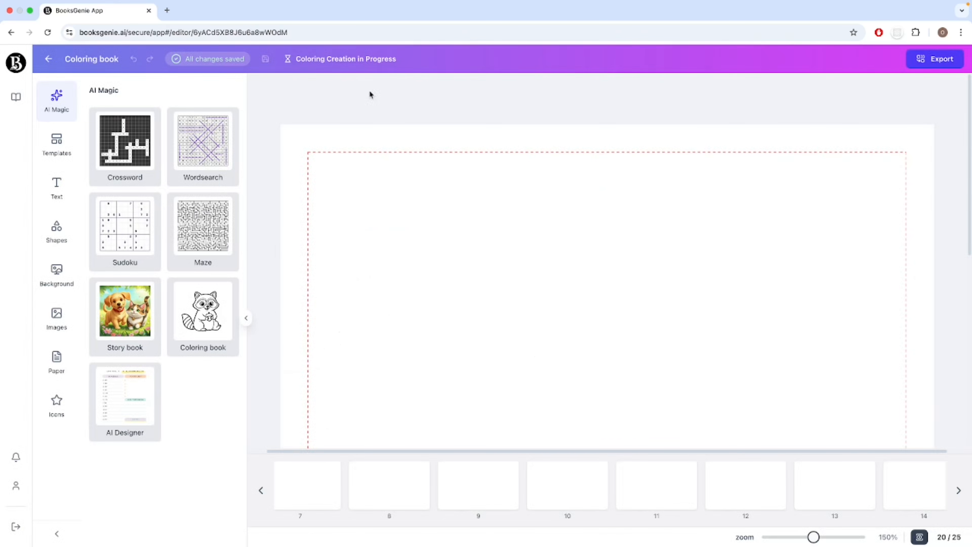
{"action": "left_click", "coordinate": [352, 61]}
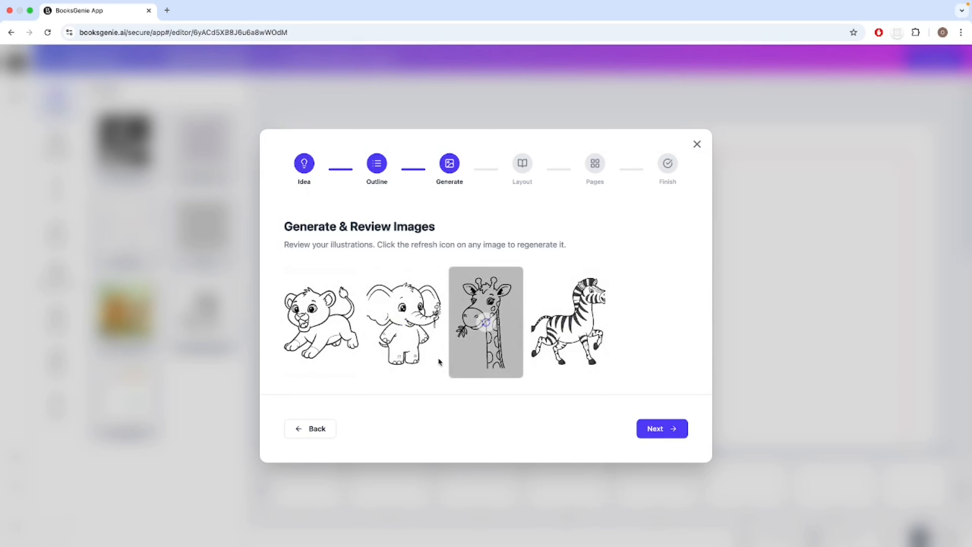
{"action": "left_click", "coordinate": [696, 145]}
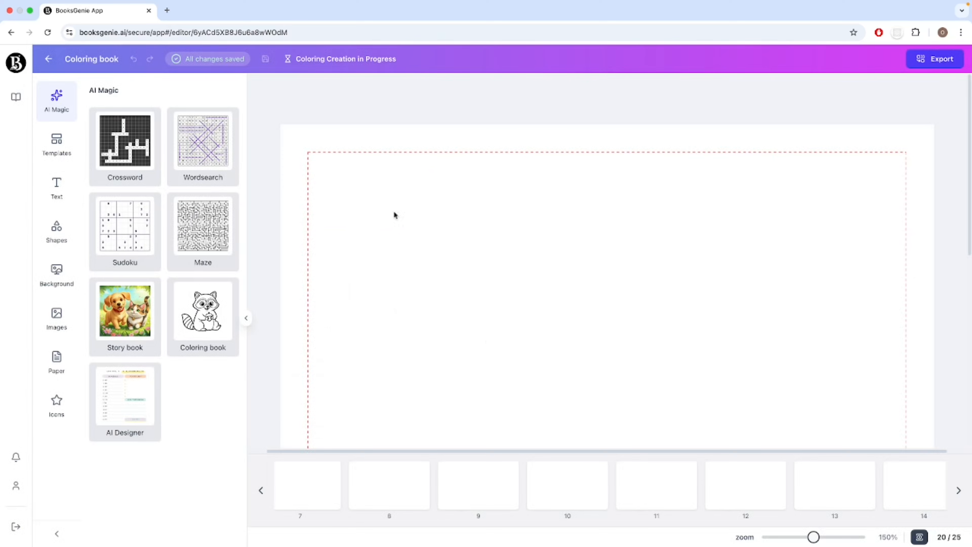
{"action": "left_click", "coordinate": [202, 314]}
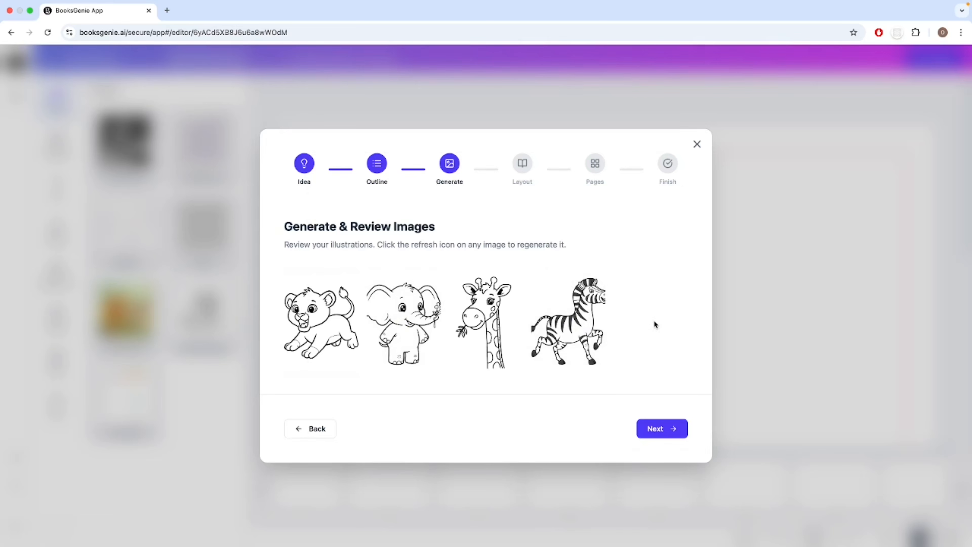
- Leave the generator for the projects list, reopen the Coloring book project and resume the coloring creation in progress
{"action": "left_click", "coordinate": [697, 144]}
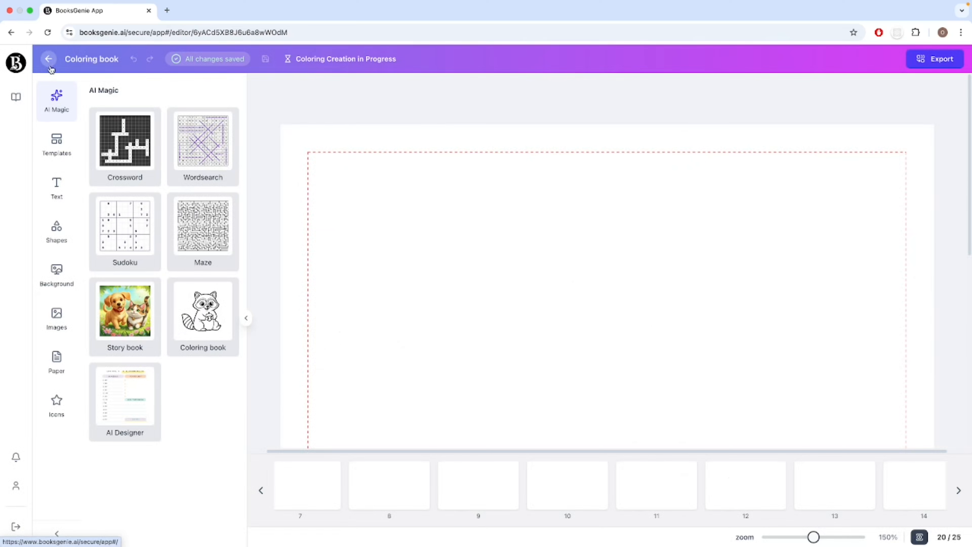
{"action": "left_click", "coordinate": [48, 59]}
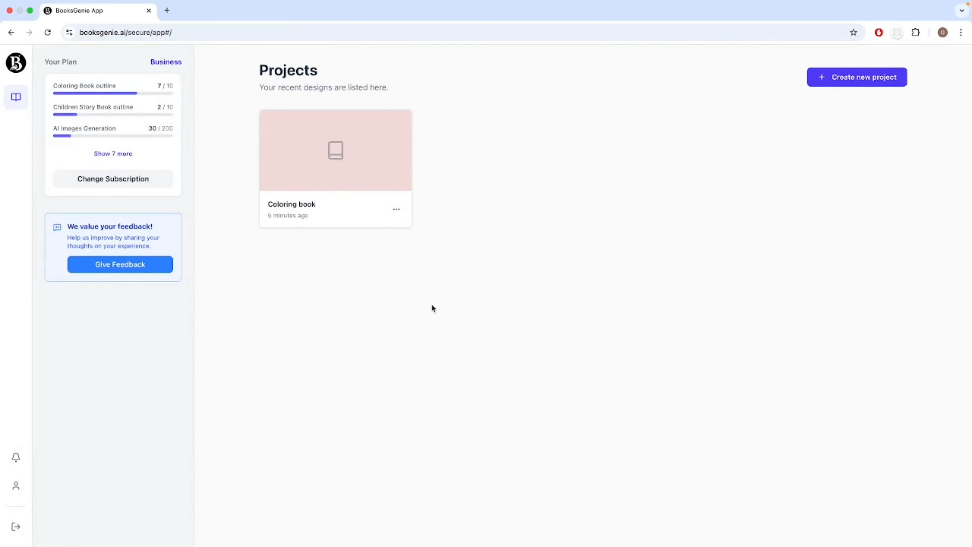
{"action": "left_click", "coordinate": [345, 162]}
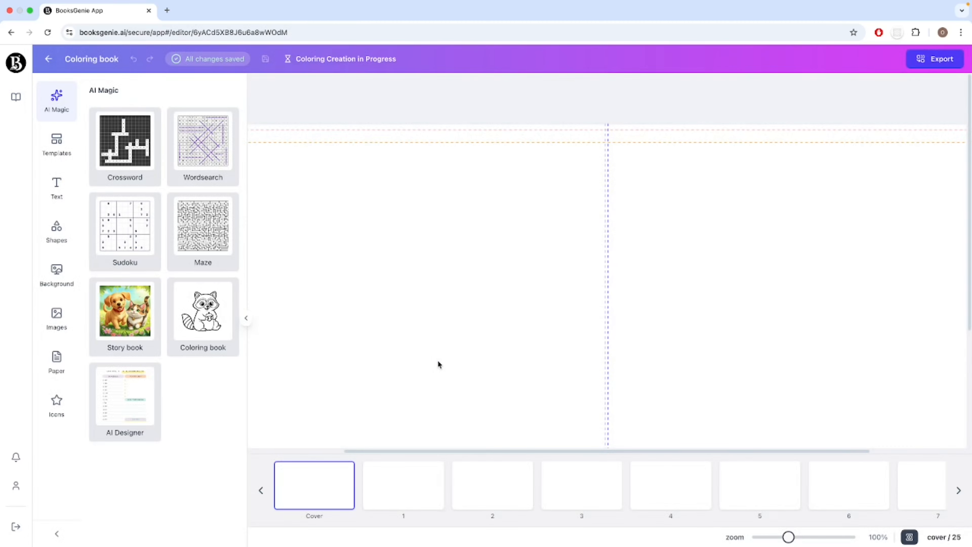
{"action": "left_click", "coordinate": [339, 59]}
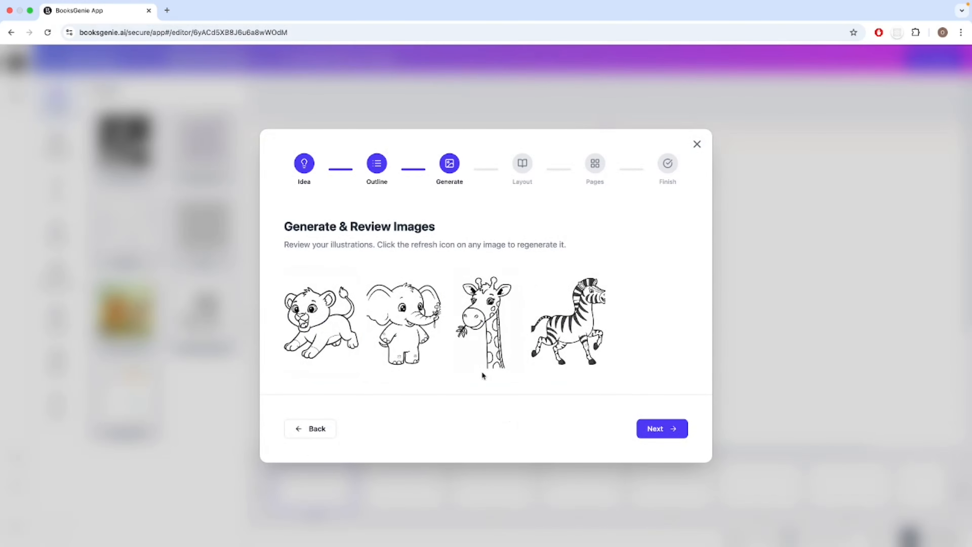
- Accept the generated illustrations and choose the page layout that has both a border and a title above the image
{"action": "mouse_move", "coordinate": [504, 313]}
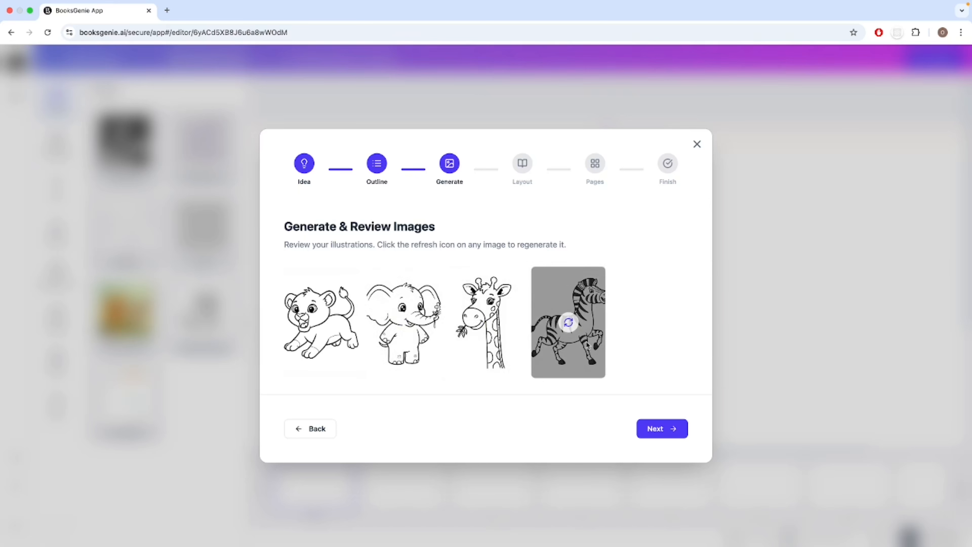
{"action": "left_click", "coordinate": [659, 435]}
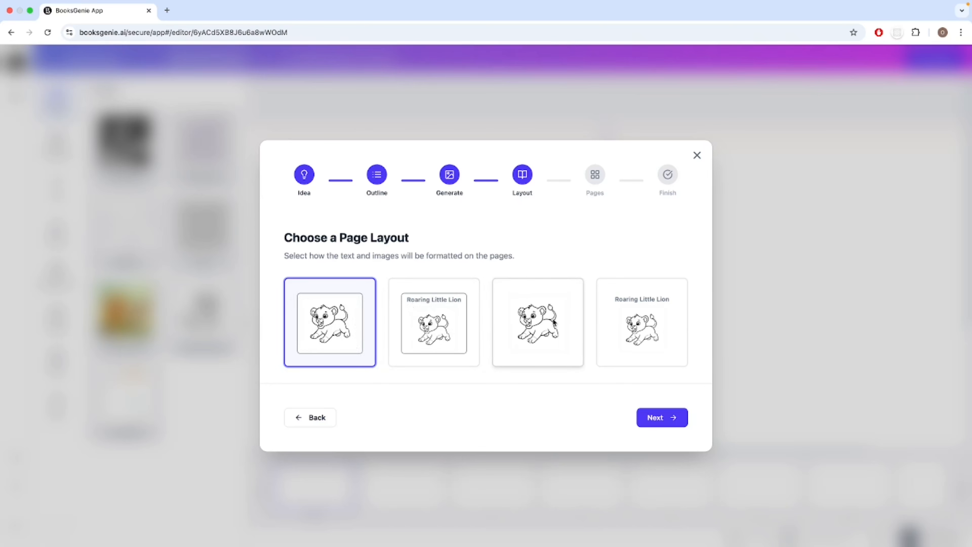
{"action": "left_click", "coordinate": [545, 333]}
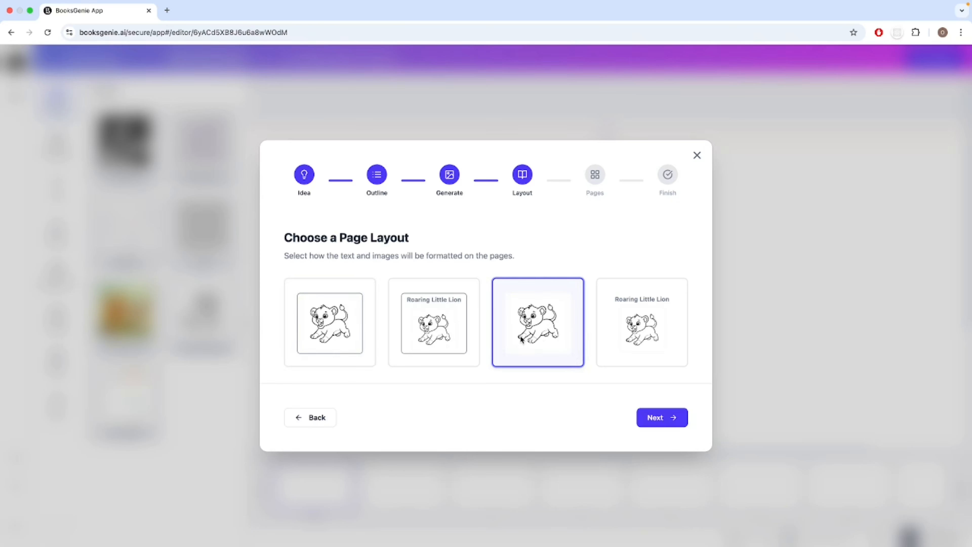
{"action": "left_click", "coordinate": [635, 325]}
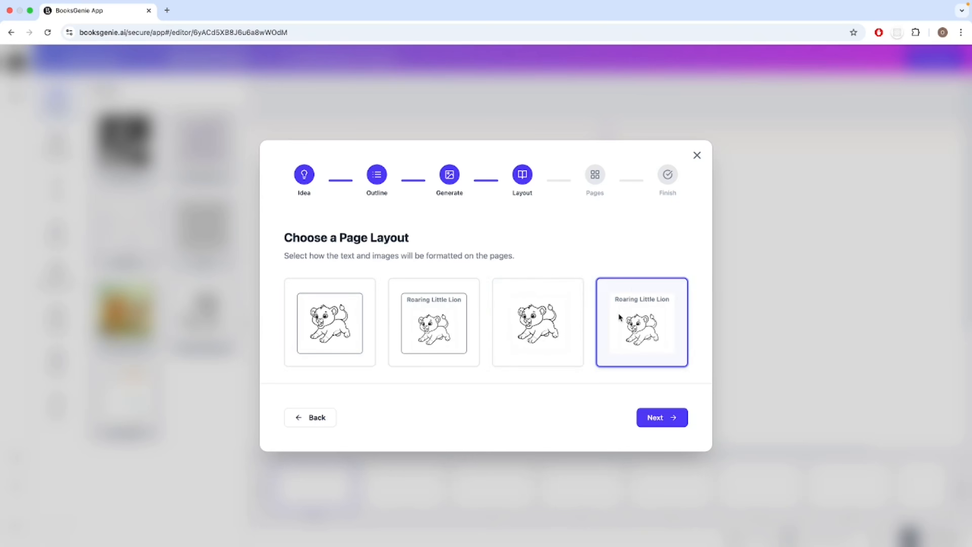
{"action": "left_click", "coordinate": [440, 323]}
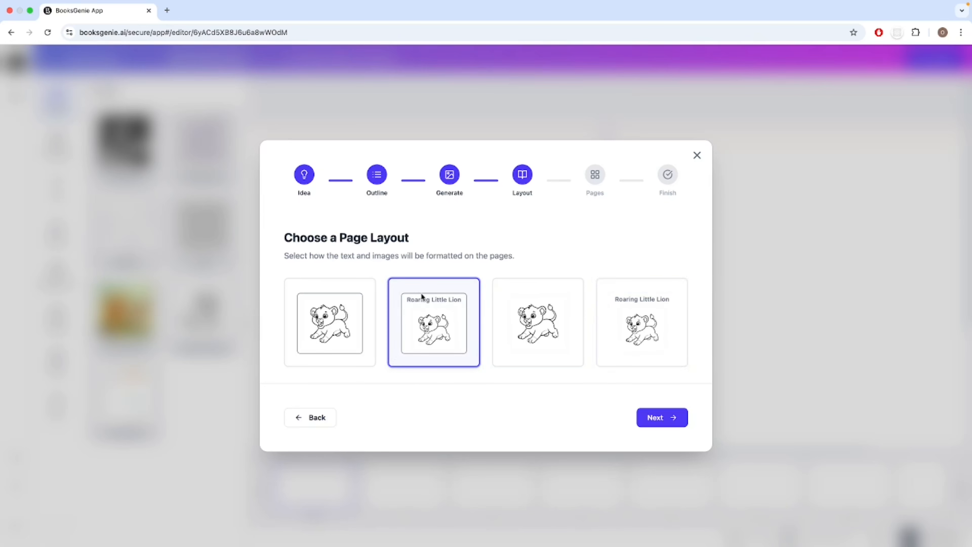
{"action": "left_click", "coordinate": [660, 424]}
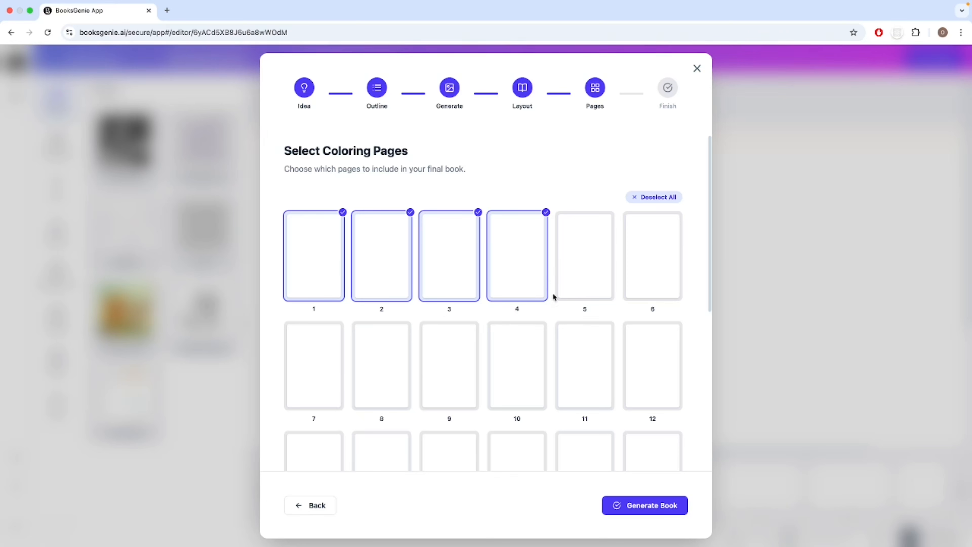
- Clear the preselected pages, assign the coloring images to pages 3 to 6 and generate the book
{"action": "left_click", "coordinate": [658, 199]}
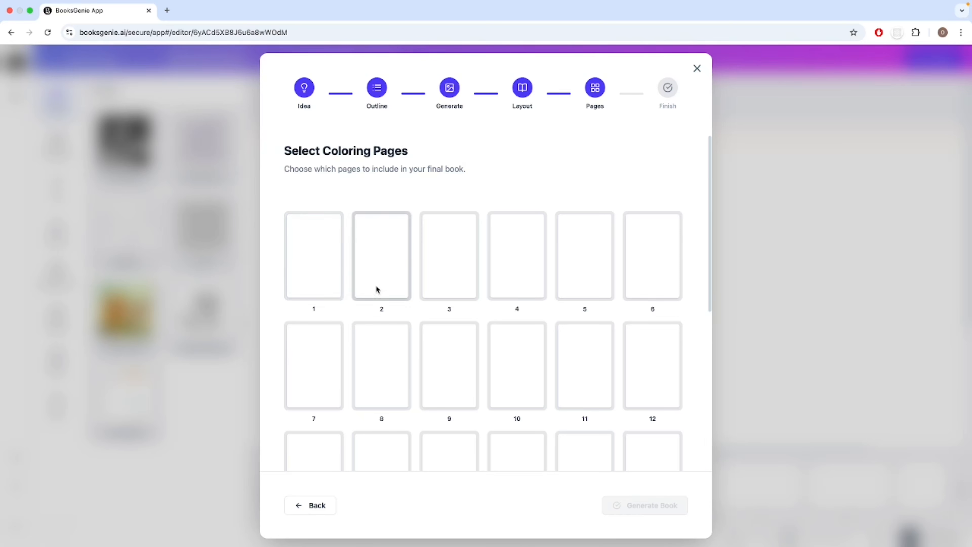
{"action": "left_click", "coordinate": [459, 266]}
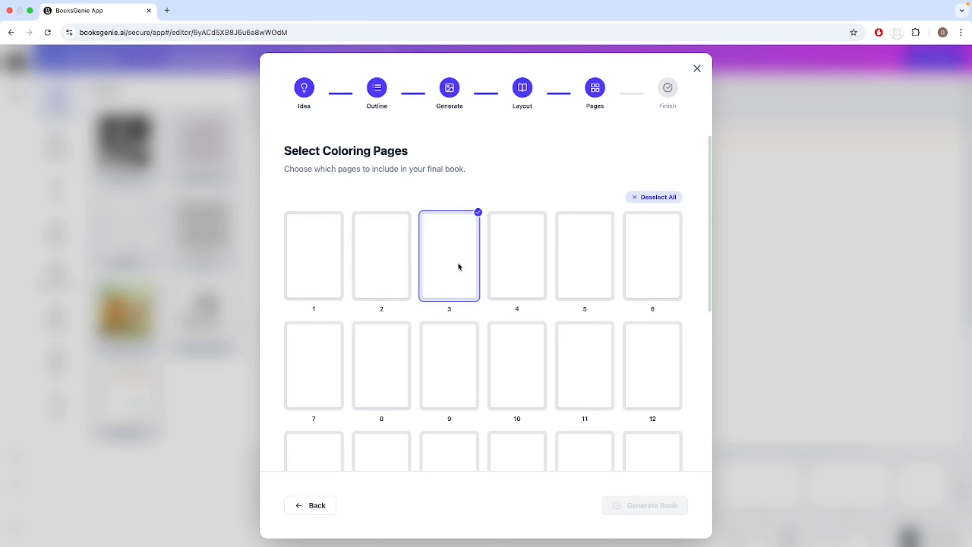
{"action": "left_click", "coordinate": [656, 255], "text": "shift"}
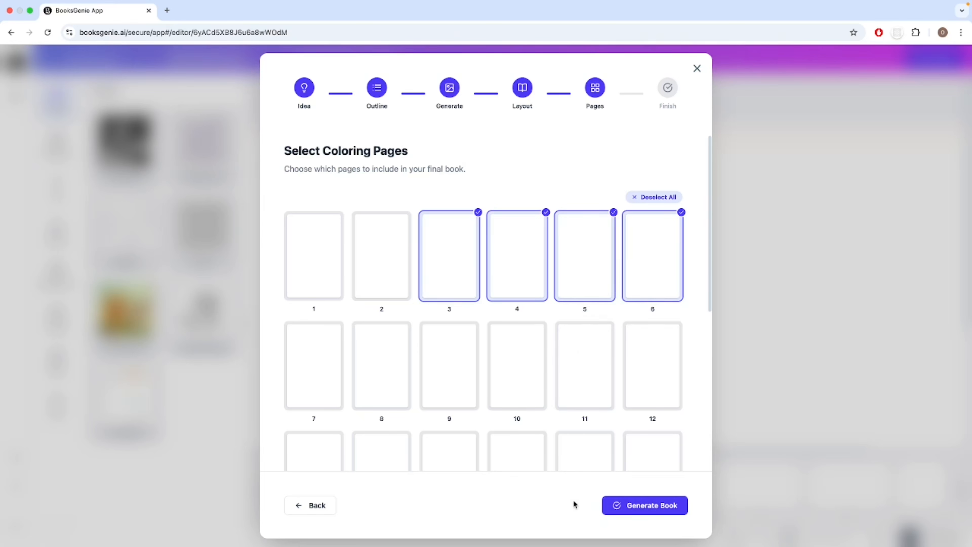
{"action": "left_click", "coordinate": [649, 510]}
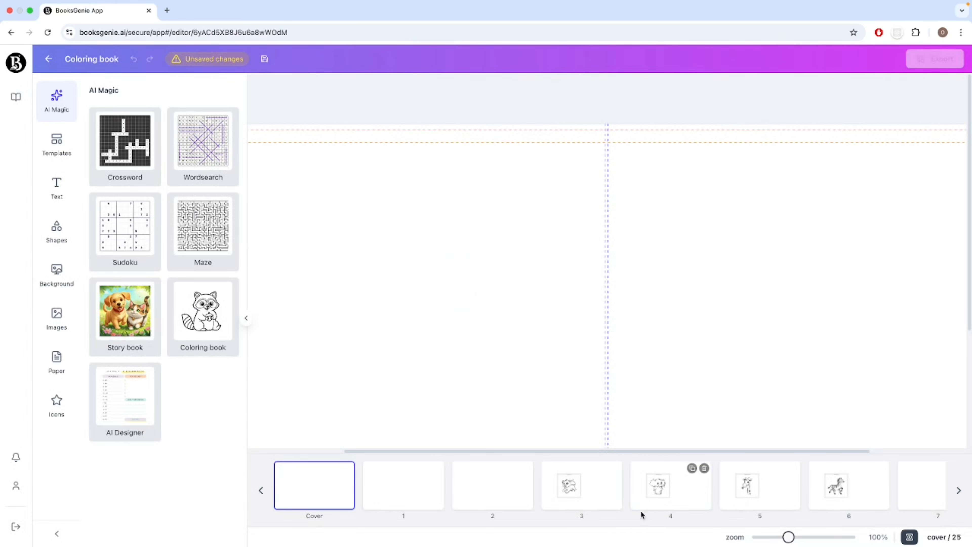
- Review the generated lion, elephant, giraffe and zebra coloring pages on pages 3 to 6
{"action": "left_click", "coordinate": [582, 504]}
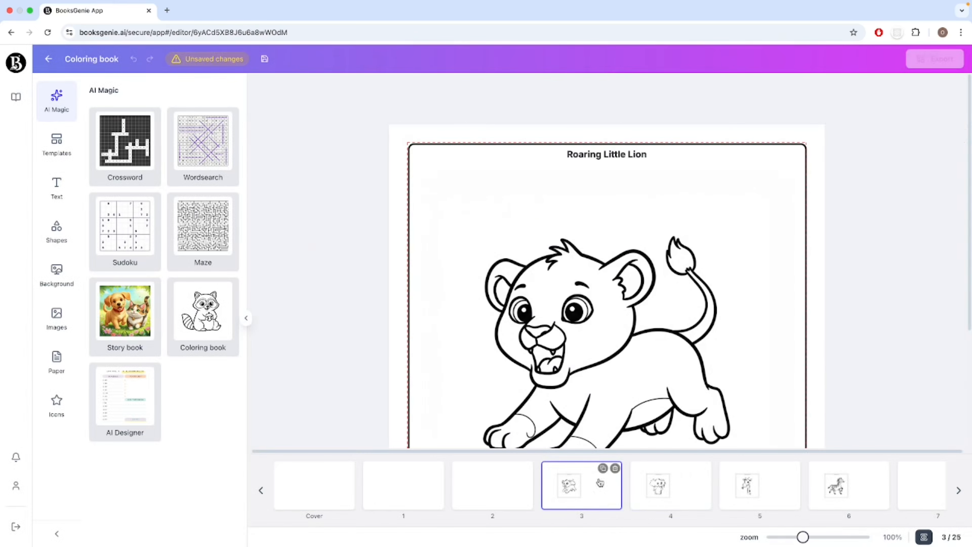
{"action": "scroll", "coordinate": [693, 410], "scroll_direction": "down", "scroll_amount": 4}
{"action": "scroll", "coordinate": [693, 411], "scroll_direction": "up", "scroll_amount": 1}
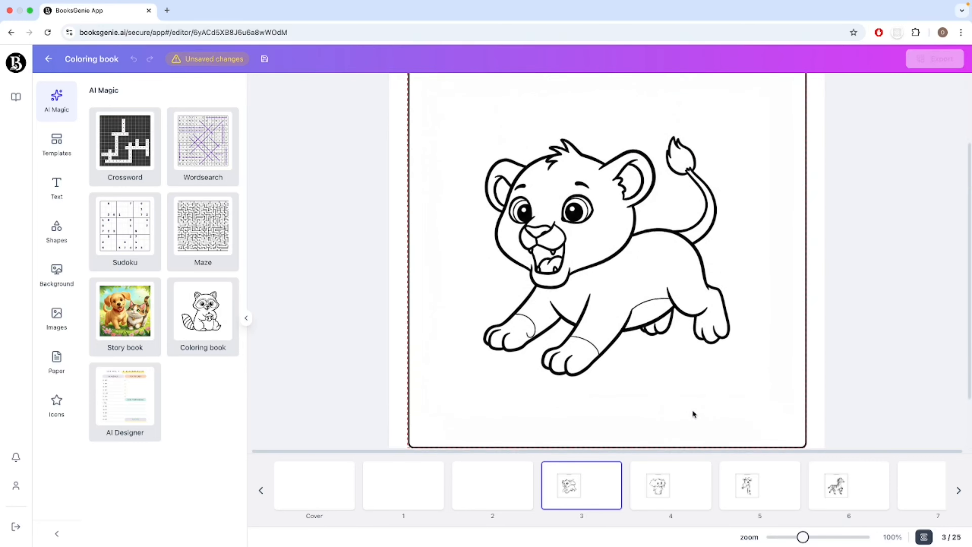
{"action": "left_click", "coordinate": [648, 498]}
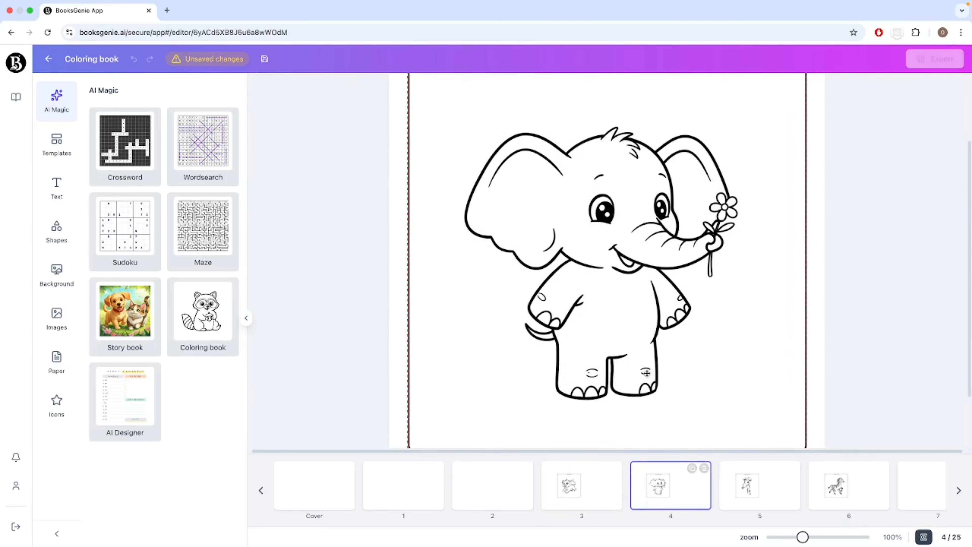
{"action": "left_click", "coordinate": [740, 484]}
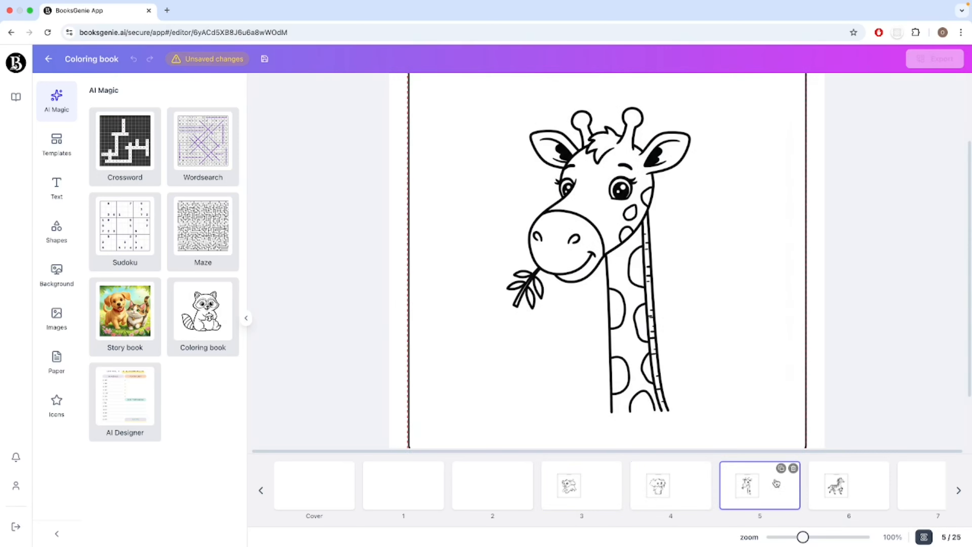
{"action": "left_click", "coordinate": [838, 486]}
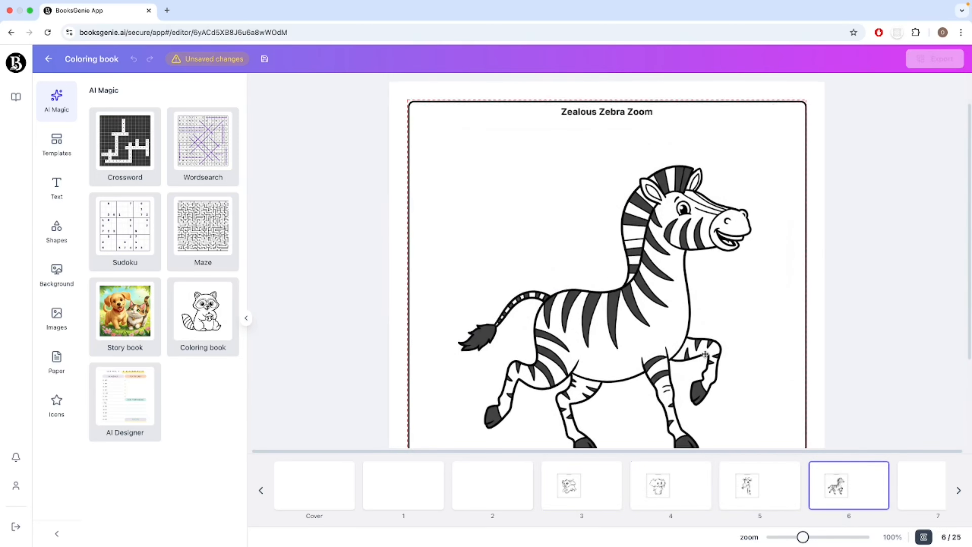
{"action": "scroll", "coordinate": [704, 357], "scroll_direction": "down", "scroll_amount": 2}
{"action": "scroll", "coordinate": [703, 358], "scroll_direction": "up", "scroll_amount": 1}
{"action": "scroll", "coordinate": [584, 154], "scroll_direction": "up", "scroll_amount": 2}
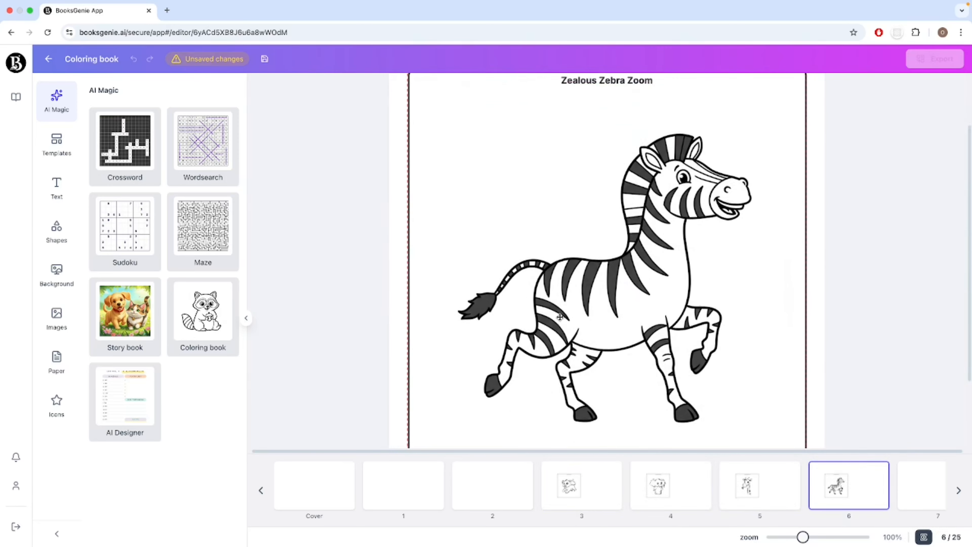
- Inspect the zebra illustration, the page border and the title on page 6 as separately selectable elements
{"action": "left_click", "coordinate": [747, 168]}
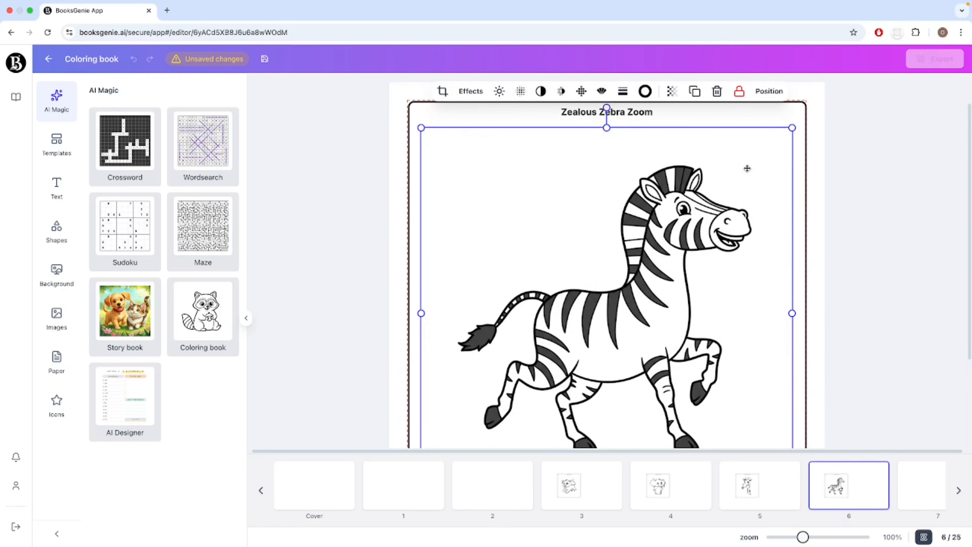
{"action": "left_click", "coordinate": [759, 120]}
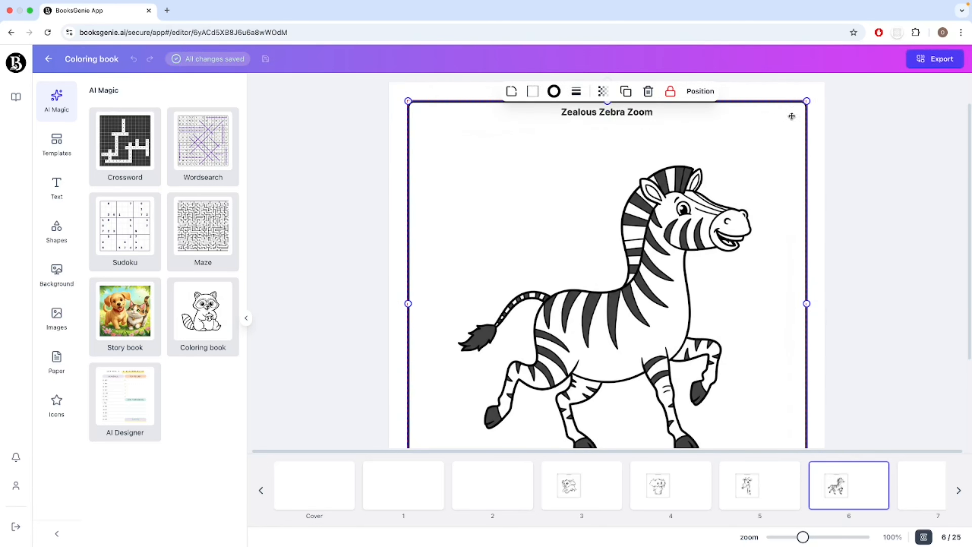
{"action": "left_click", "coordinate": [637, 115]}
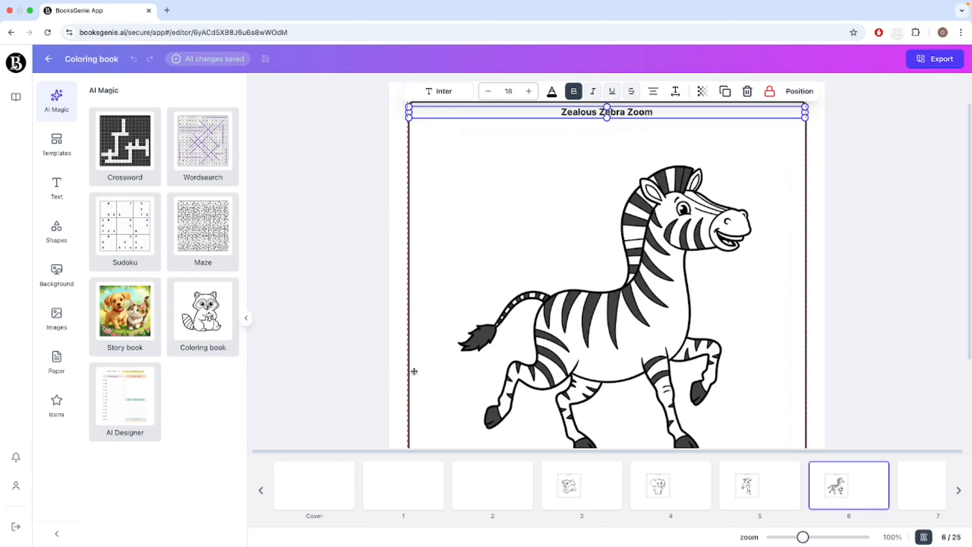
- Open the cover spread at 70% zoom with the image library, checking its guides, barcode area and the full set of AI images
{"action": "left_click", "coordinate": [323, 491]}
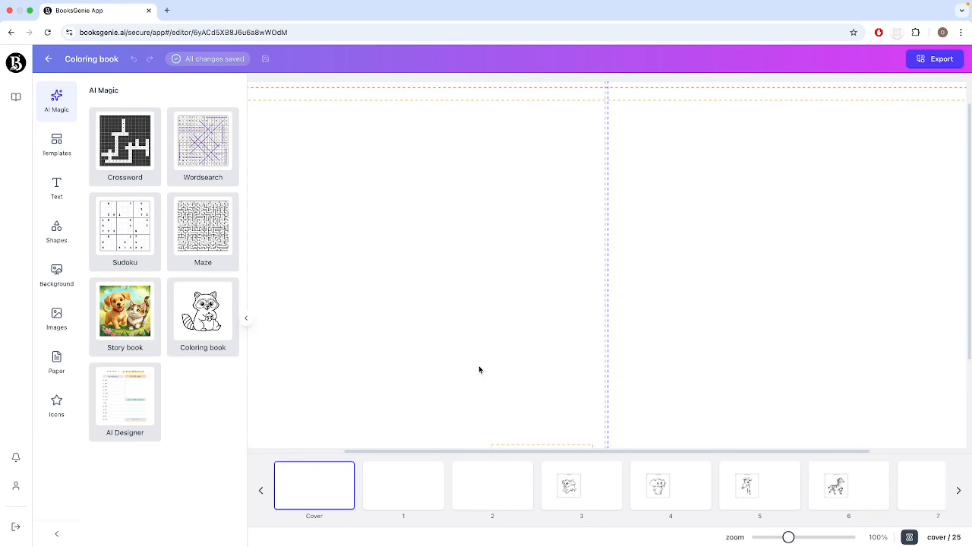
{"action": "left_click", "coordinate": [55, 324]}
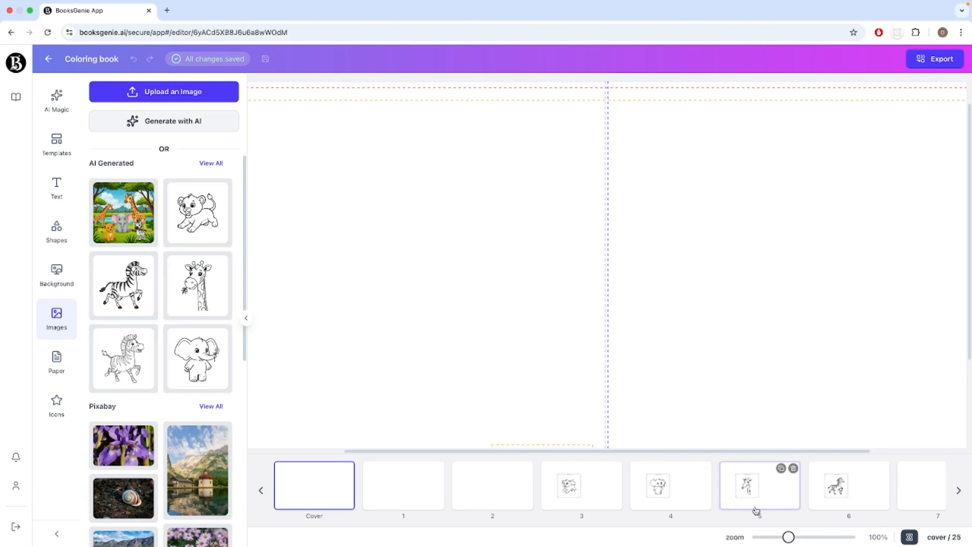
{"action": "left_click_drag", "start_coordinate": [791, 542], "coordinate": [781, 542]}
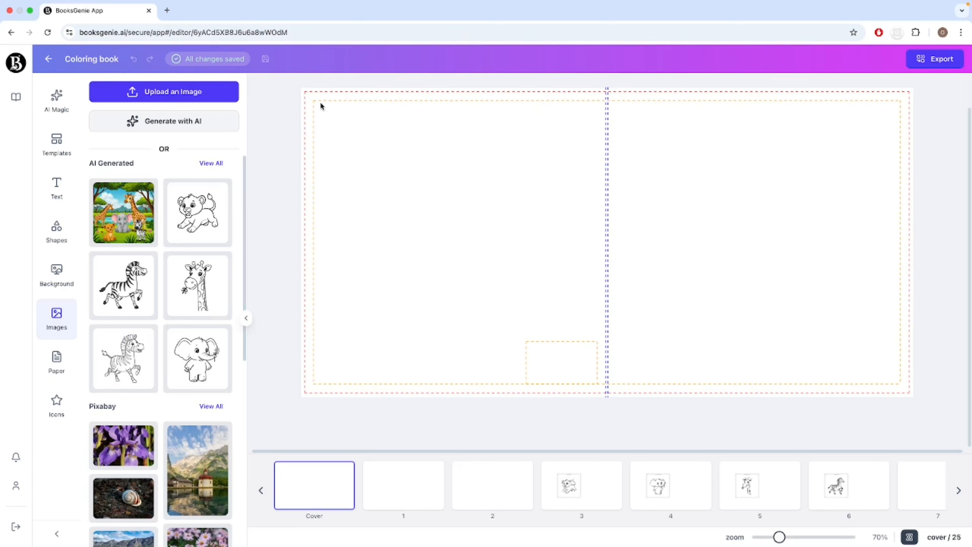
{"action": "left_click_drag", "start_coordinate": [388, 165], "coordinate": [482, 272]}
{"action": "left_click_drag", "start_coordinate": [530, 343], "coordinate": [595, 378]}
{"action": "left_click", "coordinate": [212, 163]}
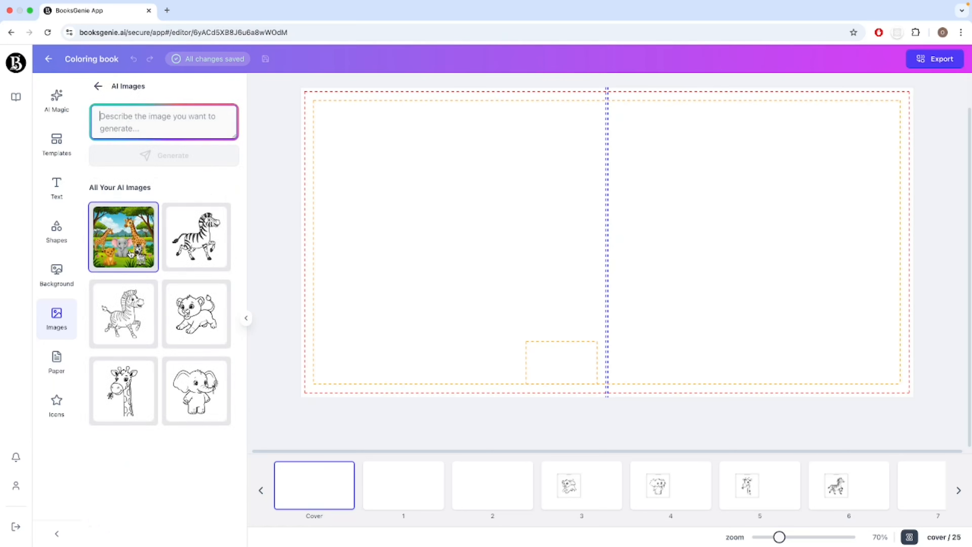
{"action": "left_click", "coordinate": [98, 87]}
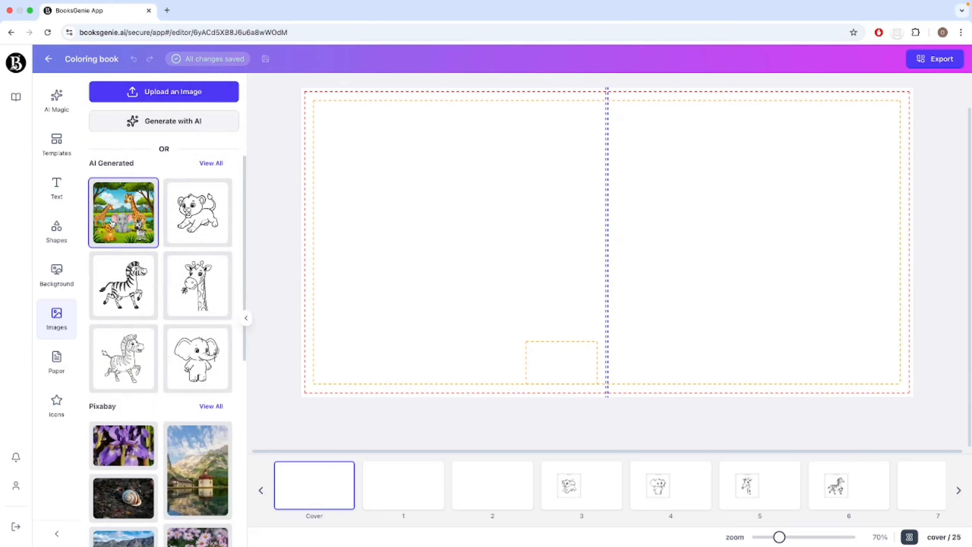
- Insert the colorful jungle animals image and align it with the front cover's top edge and the spine
{"action": "left_click", "coordinate": [127, 219]}
{"action": "left_click_drag", "start_coordinate": [671, 262], "coordinate": [812, 261]}
{"action": "left_click", "coordinate": [540, 298]}
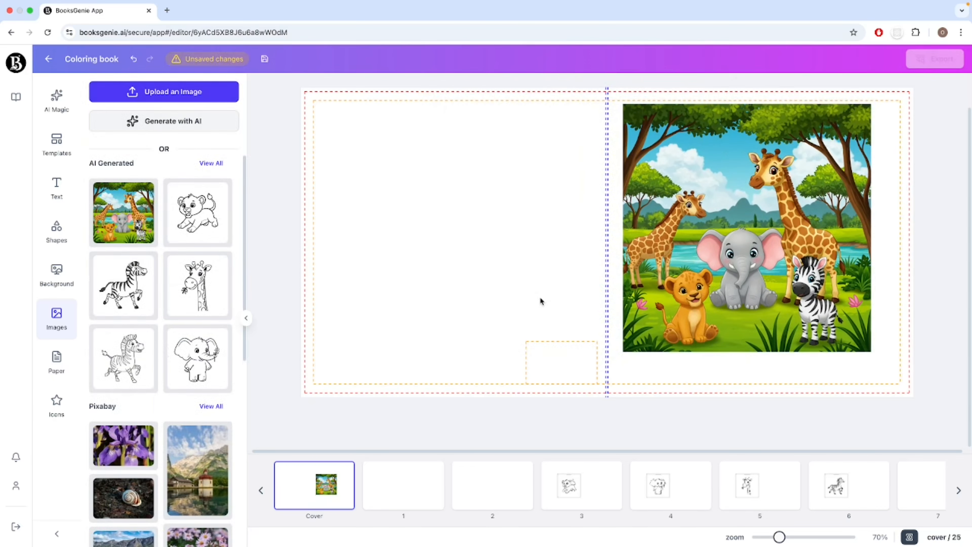
{"action": "left_click_drag", "start_coordinate": [725, 305], "coordinate": [711, 290]}
{"action": "left_click", "coordinate": [862, 381]}
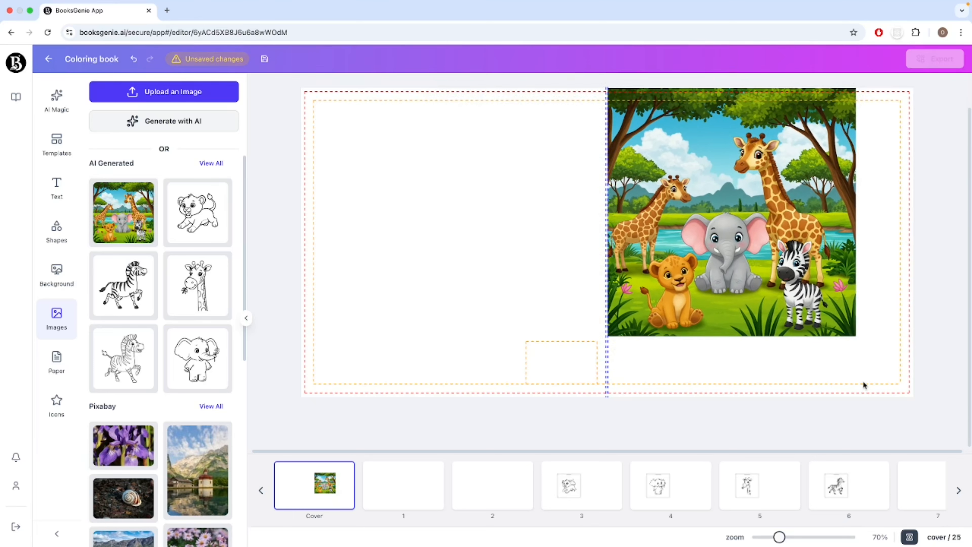
- Enlarge the jungle animals image until it fills the whole front cover and slightly overlaps the spine
{"action": "left_click", "coordinate": [836, 311]}
{"action": "left_click_drag", "start_coordinate": [856, 336], "coordinate": [914, 405]}
{"action": "left_click", "coordinate": [881, 423]}
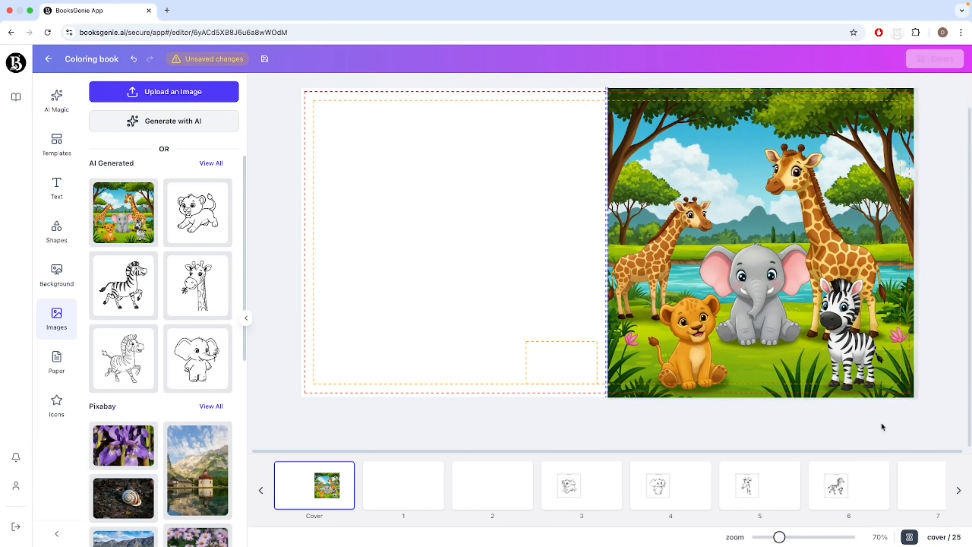
{"action": "scroll", "coordinate": [947, 383], "scroll_direction": "up", "scroll_amount": 1}
{"action": "left_click", "coordinate": [799, 340]}
{"action": "left_click_drag", "start_coordinate": [799, 340], "coordinate": [799, 340]}
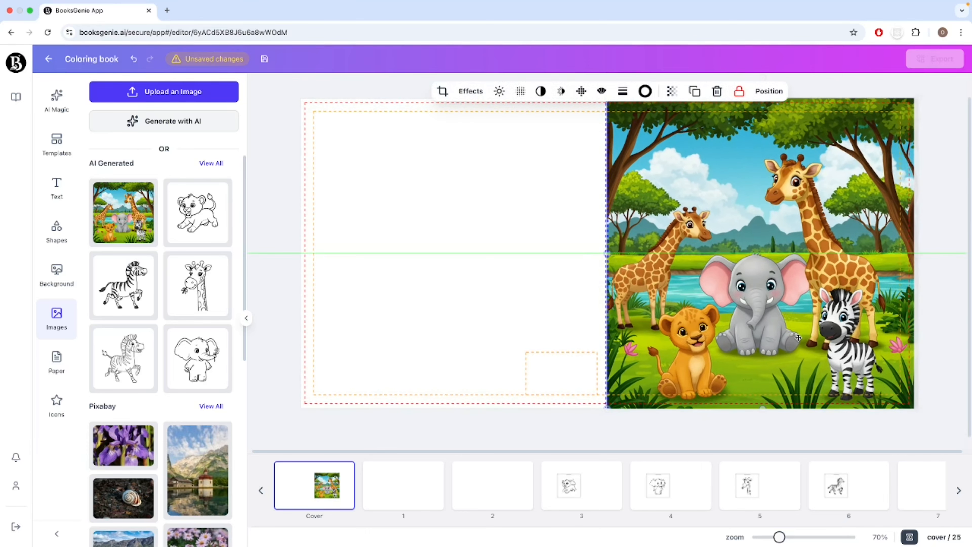
{"action": "left_click_drag", "start_coordinate": [607, 408], "coordinate": [601, 414]}
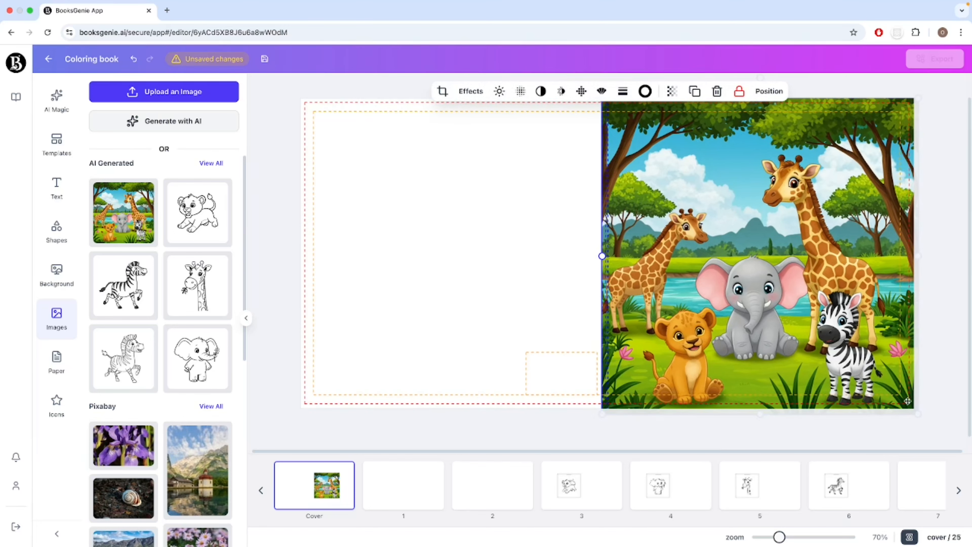
- Nudge the jungle animals image so its inner edge lines up with the spine while still covering the front cover
{"action": "scroll", "coordinate": [907, 286], "scroll_direction": "up", "scroll_amount": 1}
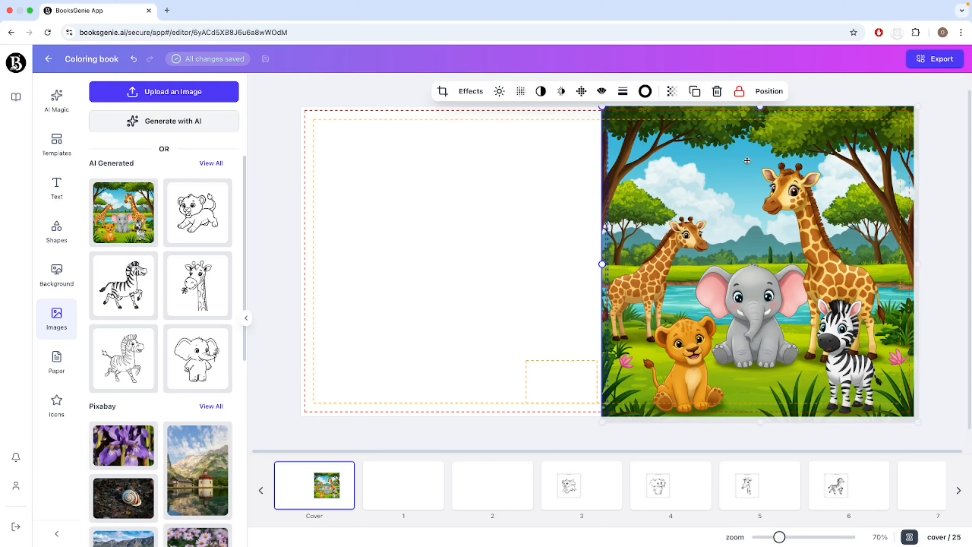
{"action": "left_click_drag", "start_coordinate": [755, 258], "coordinate": [756, 253]}
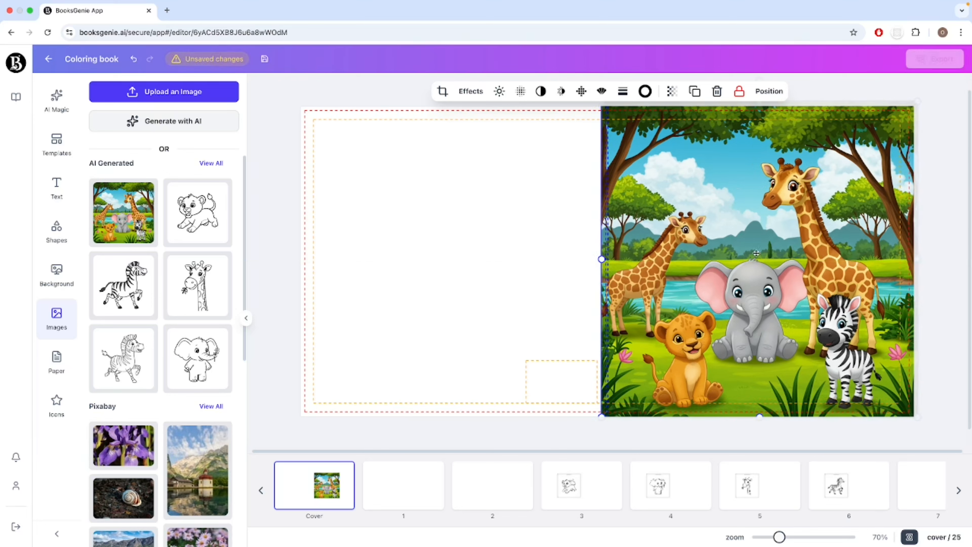
{"action": "left_click", "coordinate": [943, 337]}
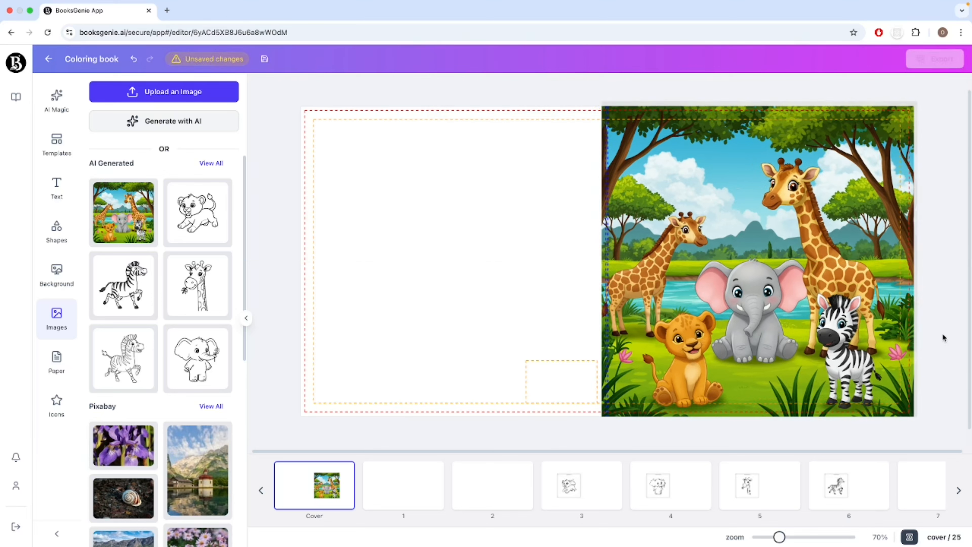
{"action": "left_click", "coordinate": [832, 332]}
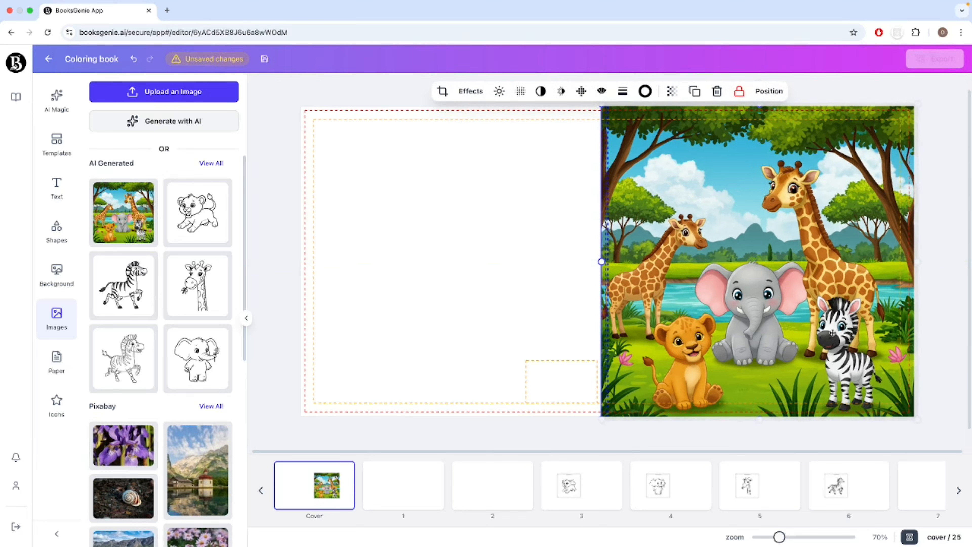
{"action": "left_click", "coordinate": [934, 294]}
{"action": "left_click_drag", "start_coordinate": [754, 296], "coordinate": [761, 295]}
{"action": "left_click", "coordinate": [450, 319]}
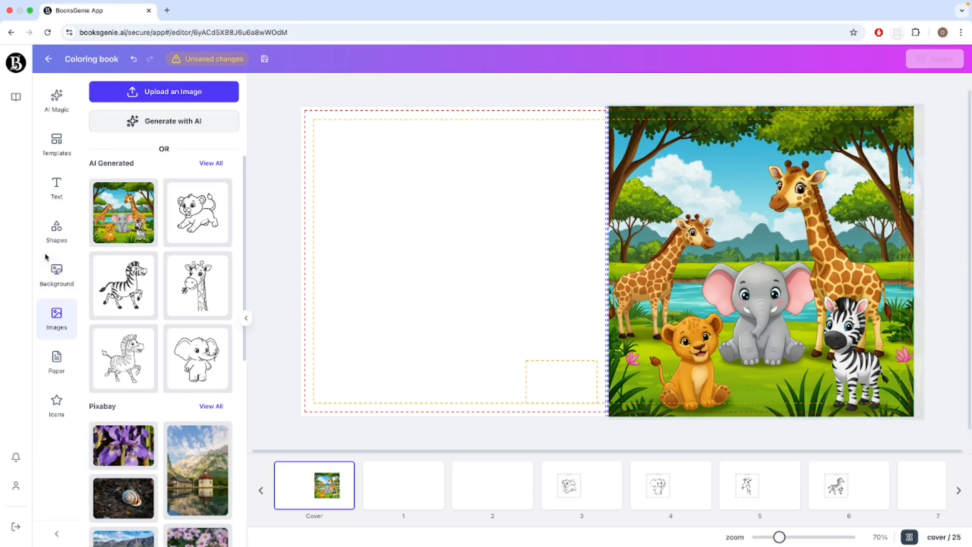
- Examine the background color options, including all palettes, all default colors and the custom color picker
{"action": "left_click", "coordinate": [56, 273]}
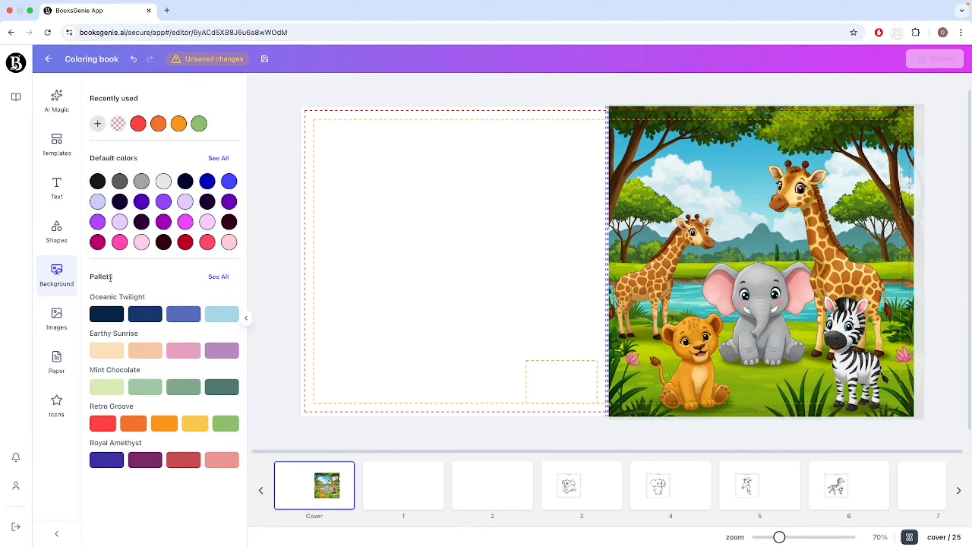
{"action": "left_click", "coordinate": [211, 277]}
{"action": "scroll", "coordinate": [192, 371], "scroll_direction": "down", "scroll_amount": 15}
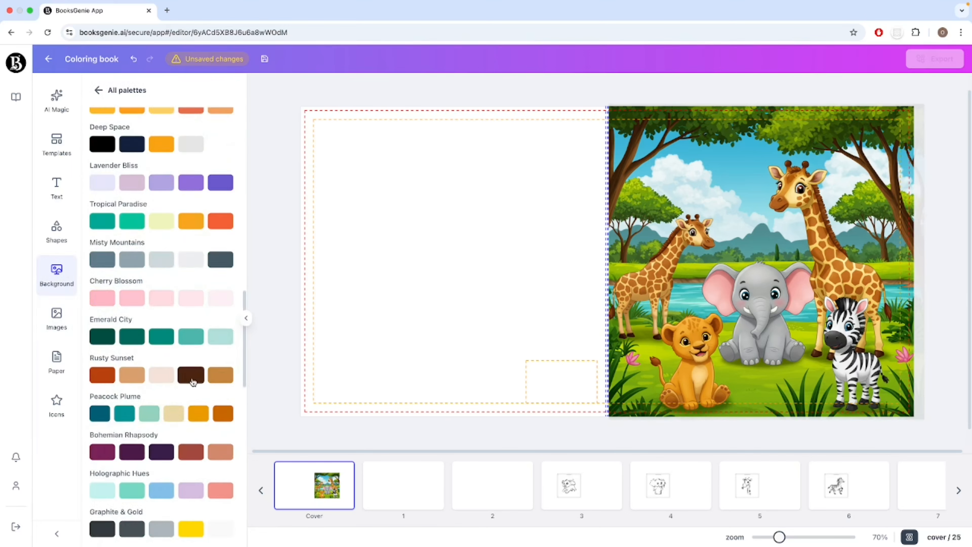
{"action": "scroll", "coordinate": [195, 330], "scroll_direction": "up", "scroll_amount": 15}
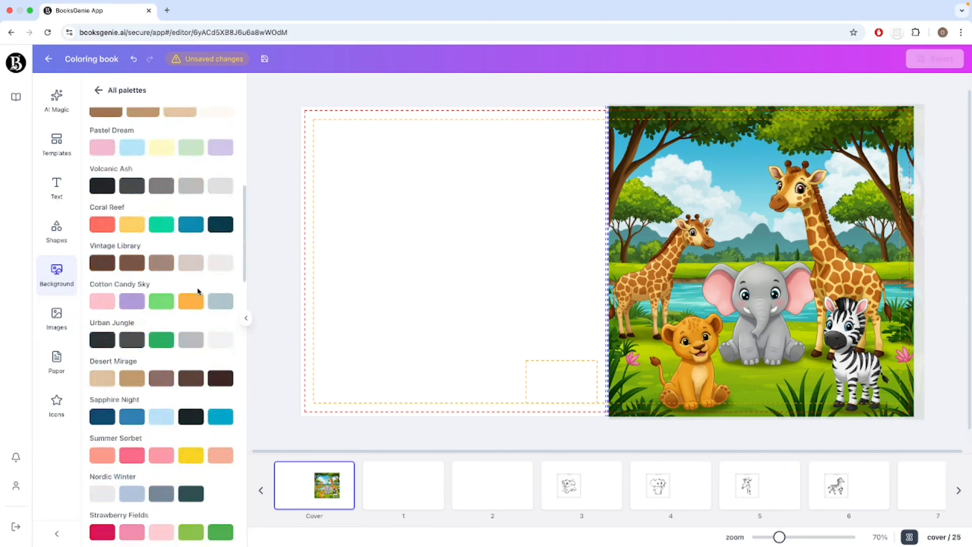
{"action": "left_click", "coordinate": [100, 90]}
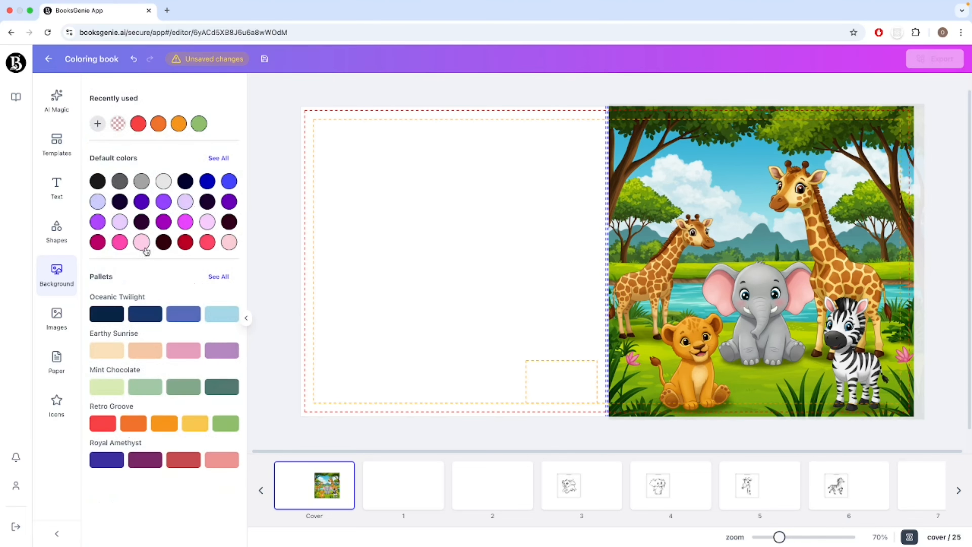
{"action": "left_click", "coordinate": [227, 160]}
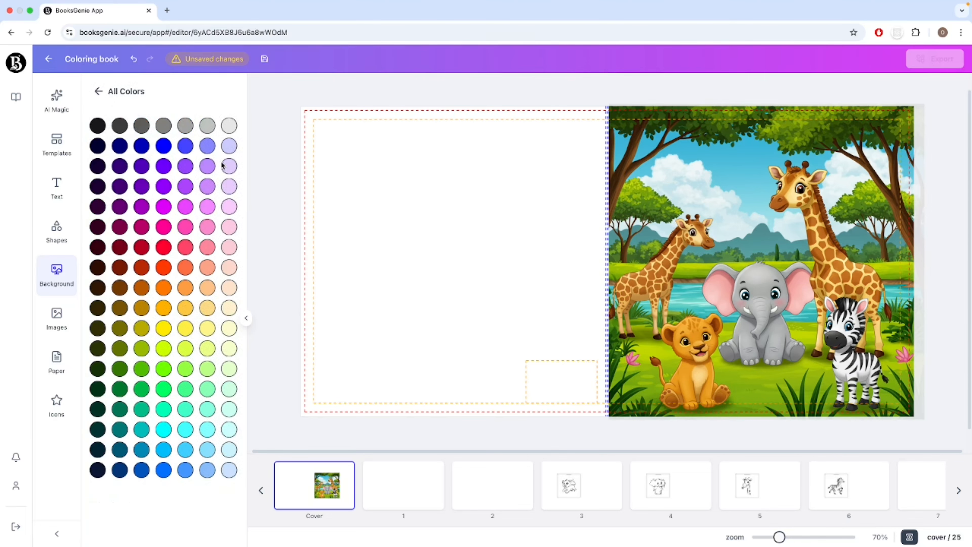
{"action": "left_click", "coordinate": [99, 91]}
{"action": "left_click", "coordinate": [98, 124]}
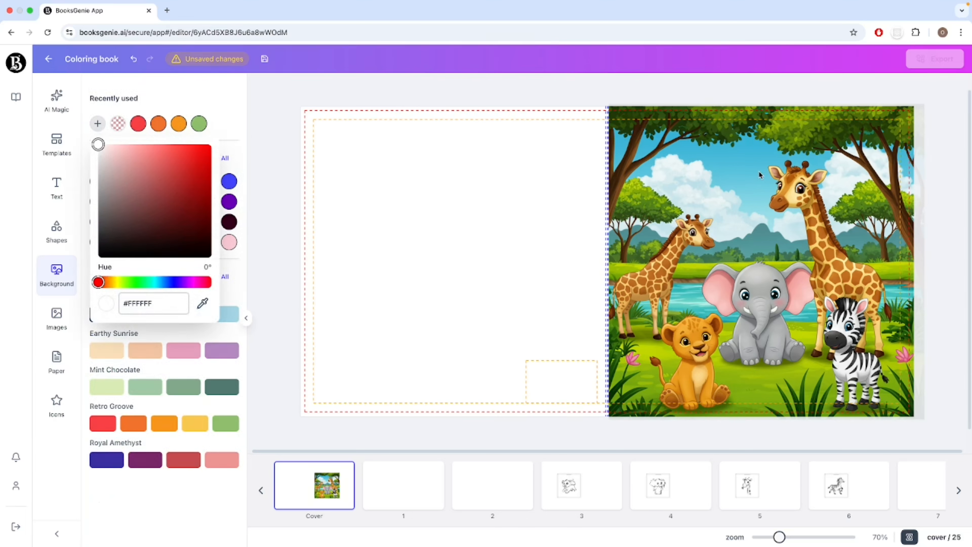
{"action": "left_click", "coordinate": [332, 321]}
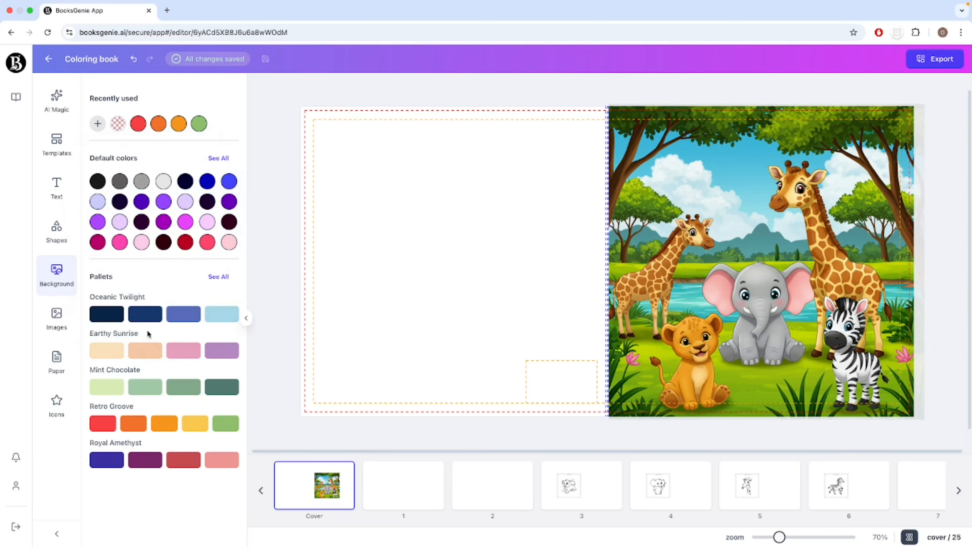
- Sample the sky blue #40B6D9 from the cover image as a custom color and apply it as the cover background
{"action": "left_click", "coordinate": [98, 123]}
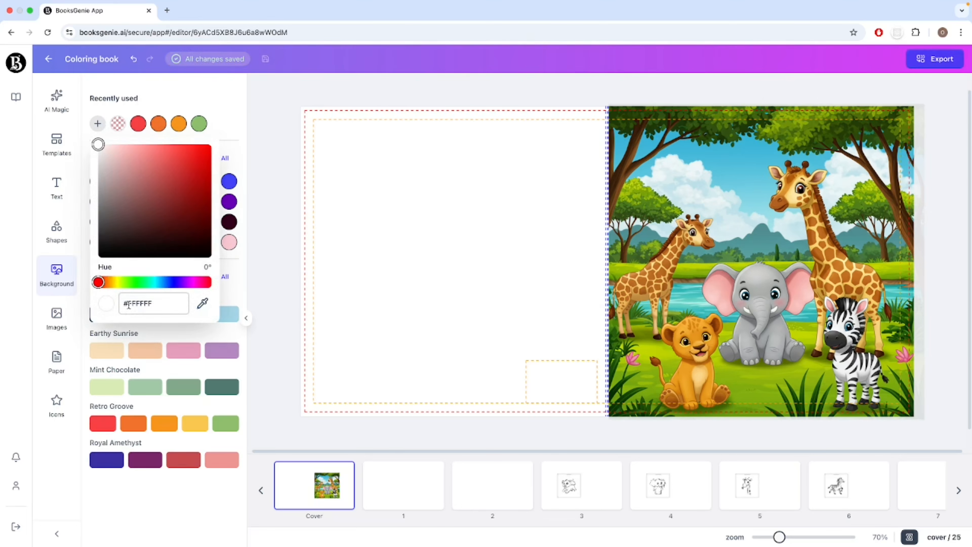
{"action": "left_click", "coordinate": [202, 303]}
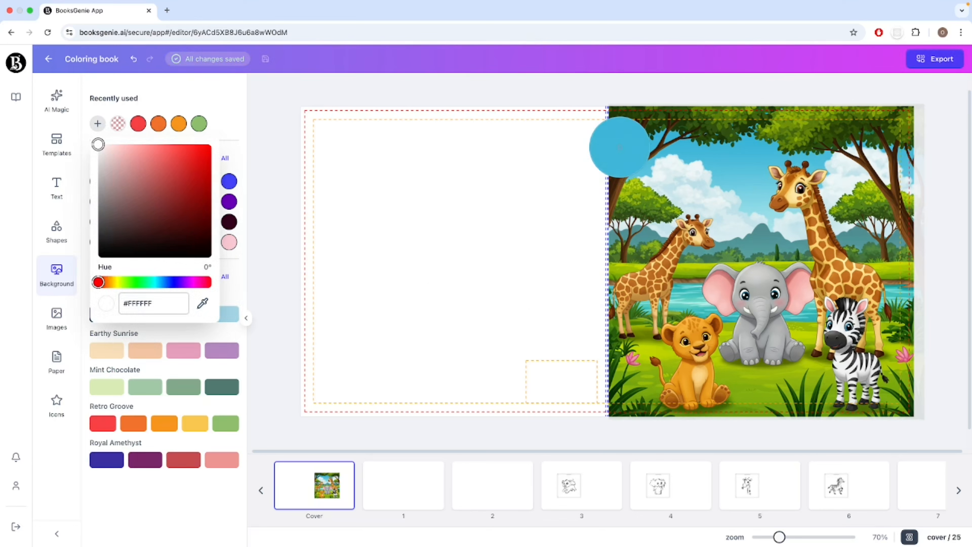
{"action": "left_click", "coordinate": [619, 147]}
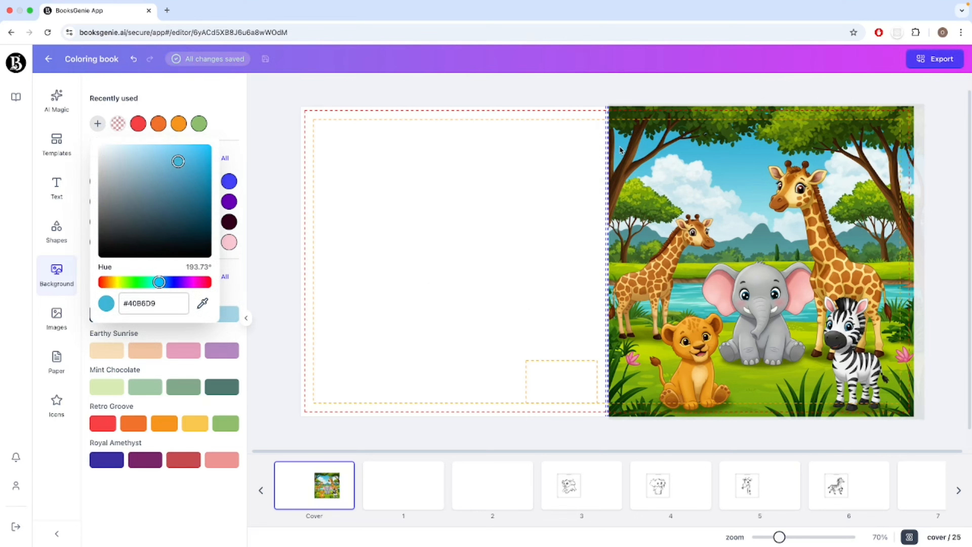
{"action": "left_click", "coordinate": [422, 251]}
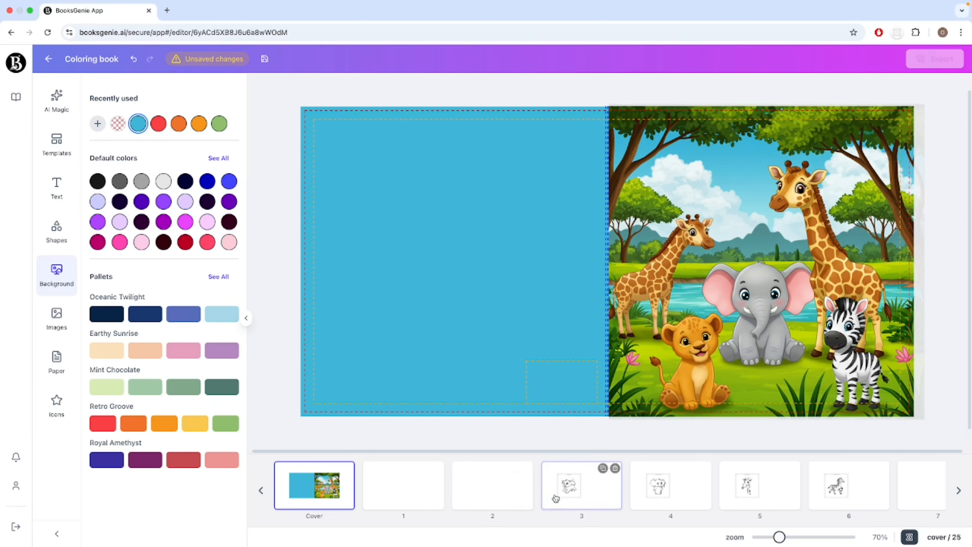
- Copy the lion illustration from page 3 and paste it onto the cover
{"action": "left_click", "coordinate": [575, 498]}
{"action": "left_click", "coordinate": [573, 325]}
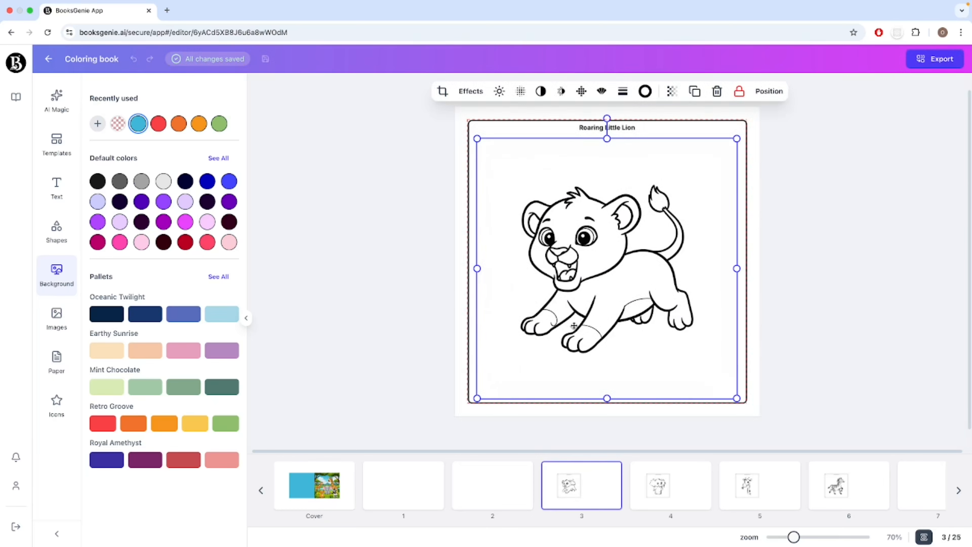
{"action": "left_click", "coordinate": [312, 492]}
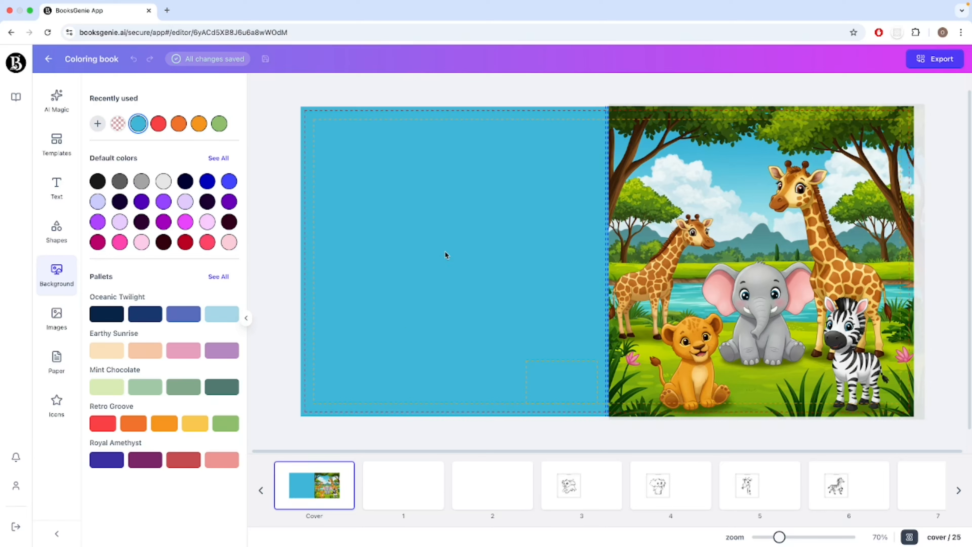
{"action": "key", "text": "super+v"}
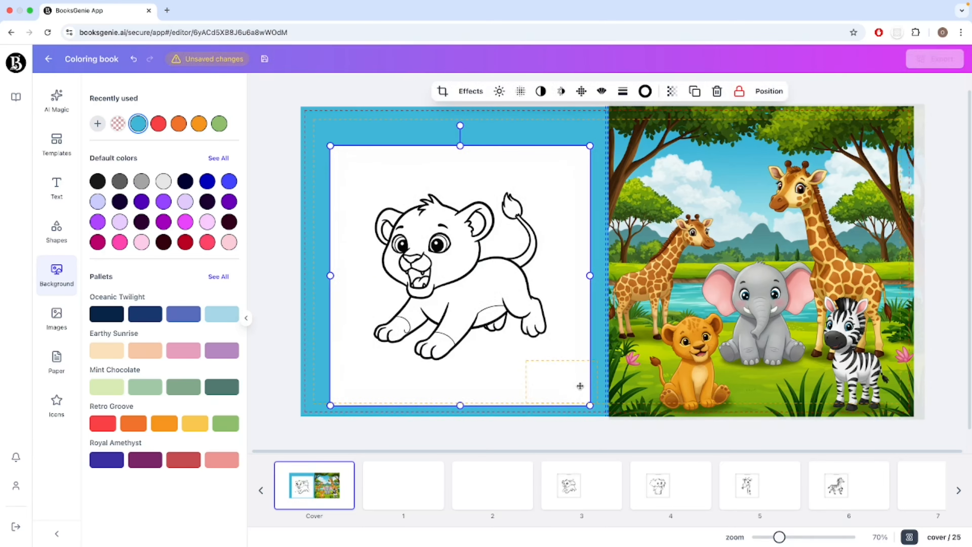
- Shrink the lion illustration to a small square thumbnail and position it in the back cover's upper-left corner
{"action": "left_click_drag", "start_coordinate": [590, 406], "coordinate": [396, 212]}
{"action": "left_click_drag", "start_coordinate": [373, 181], "coordinate": [370, 169]}
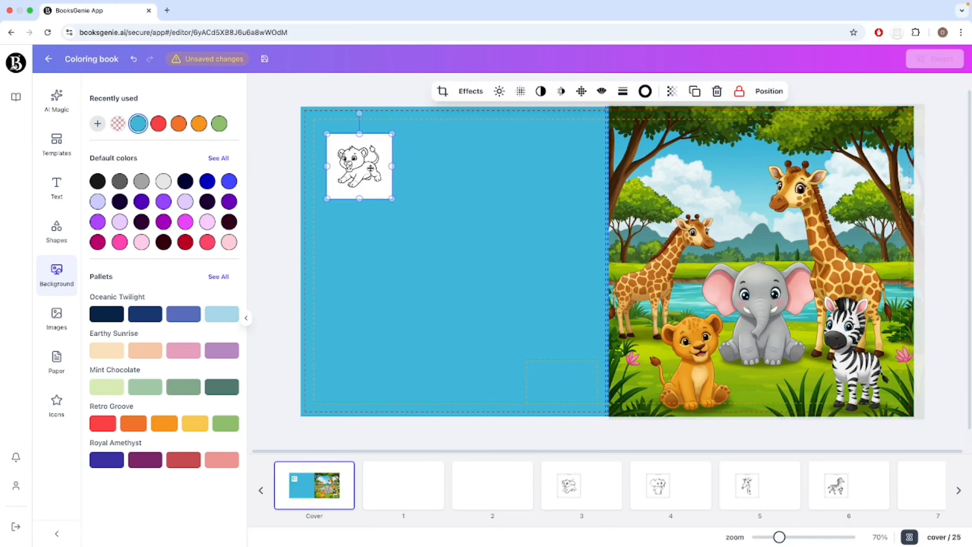
{"action": "left_click", "coordinate": [384, 231]}
{"action": "left_click", "coordinate": [362, 171]}
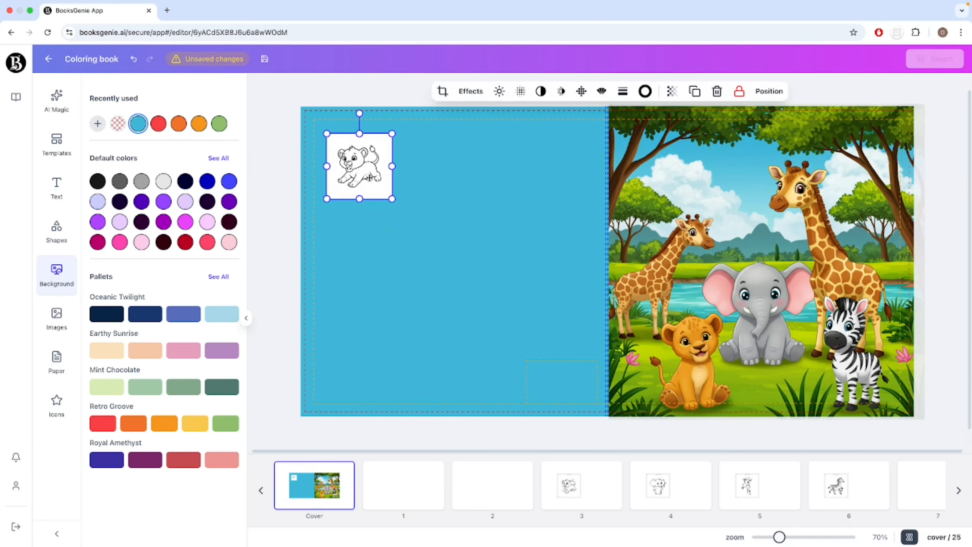
{"action": "left_click", "coordinate": [430, 244]}
- Add the AI-generated giraffe and zebra illustrations to the cover as small square thumbnails in a row beside the lion on the back cover
{"action": "left_click", "coordinate": [50, 316]}
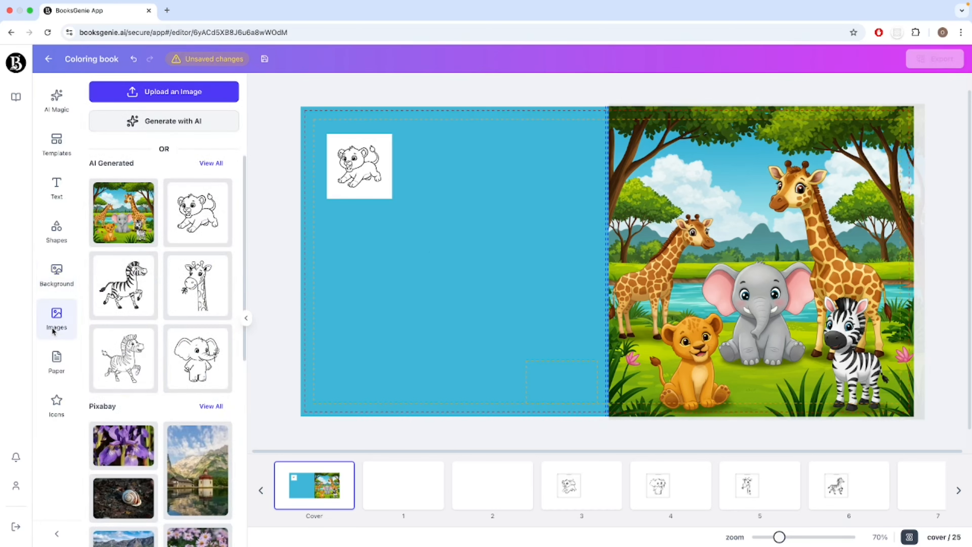
{"action": "left_click", "coordinate": [197, 299]}
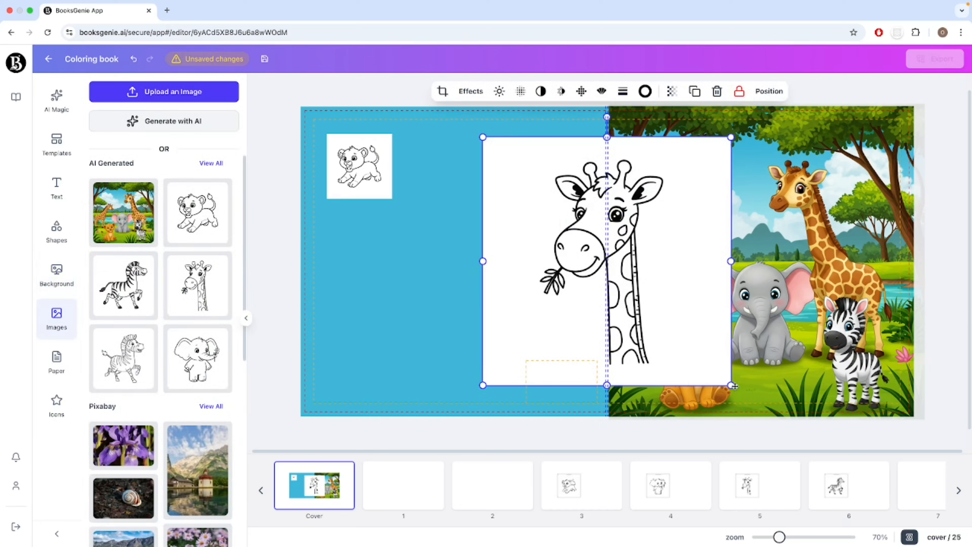
{"action": "left_click_drag", "start_coordinate": [731, 385], "coordinate": [445, 185]}
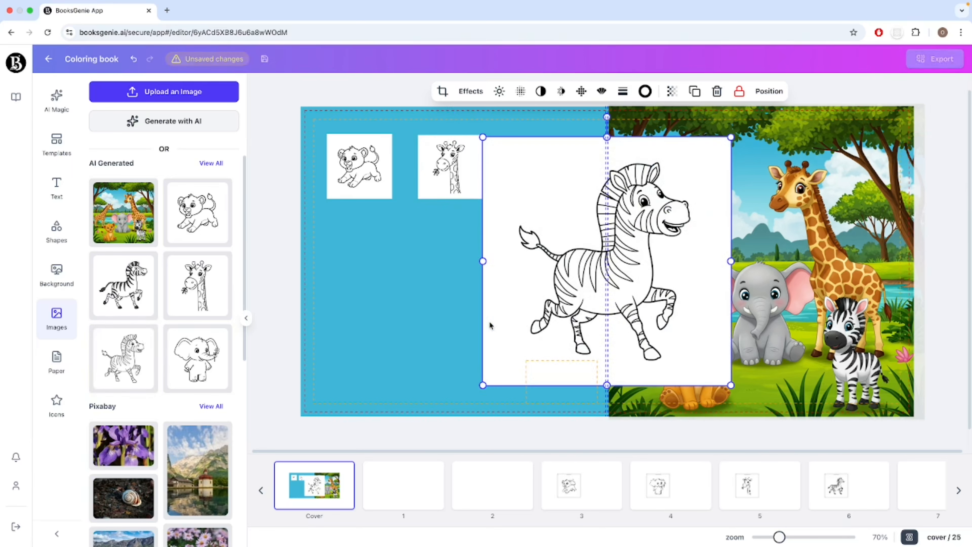
{"action": "left_click_drag", "start_coordinate": [731, 385], "coordinate": [551, 177]}
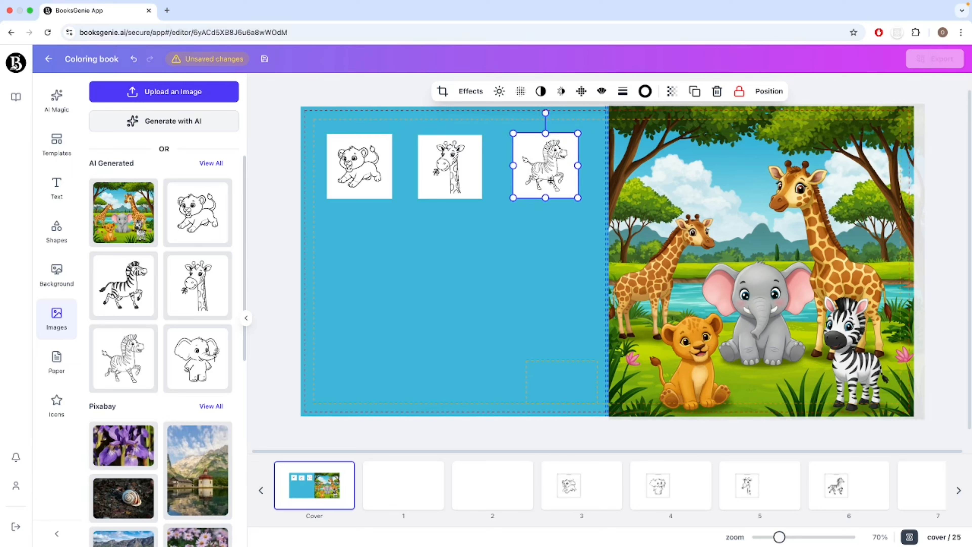
- Align the lion, giraffe and zebra thumbnails by their top edges and distribute them horizontally
{"action": "left_click", "coordinate": [495, 224]}
{"action": "left_click_drag", "start_coordinate": [292, 153], "coordinate": [583, 184]}
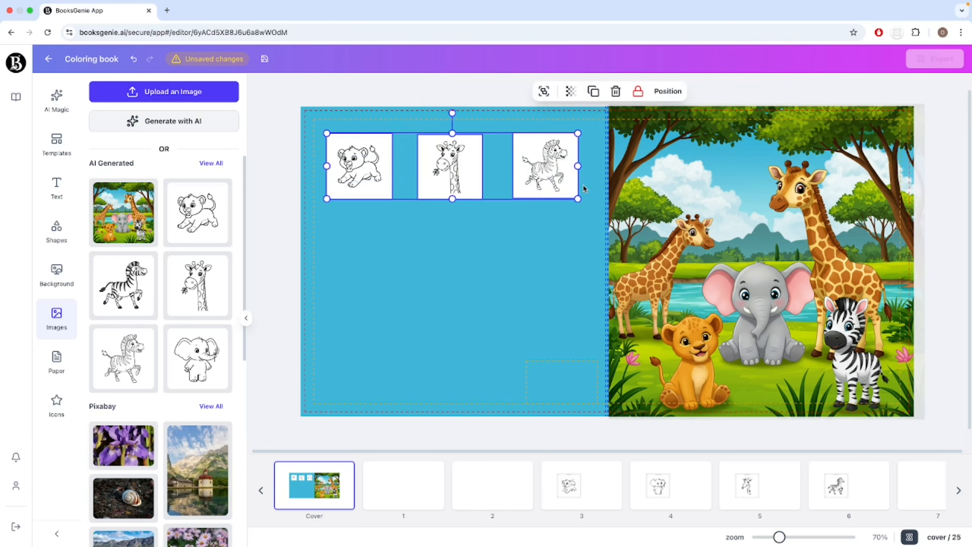
{"action": "left_click", "coordinate": [673, 99]}
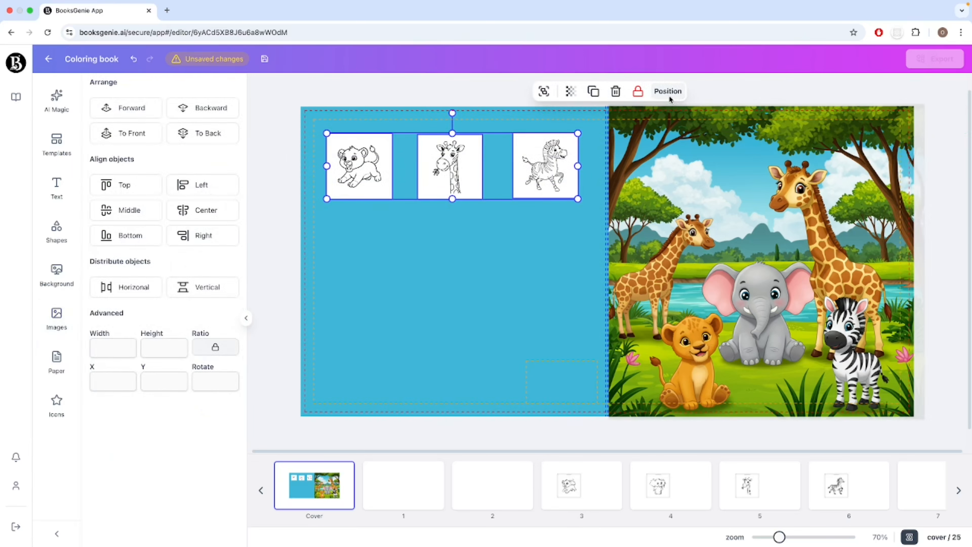
{"action": "left_click", "coordinate": [122, 183]}
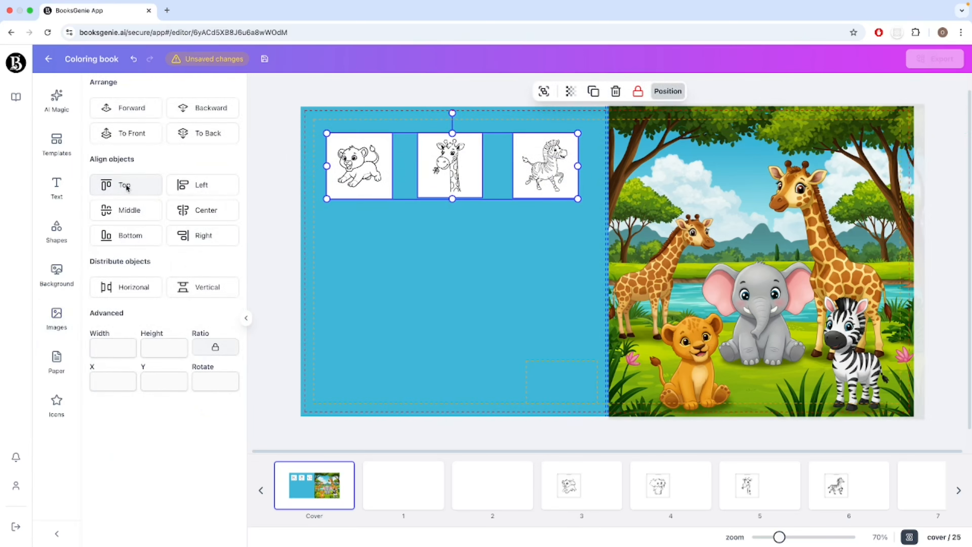
{"action": "left_click", "coordinate": [131, 293]}
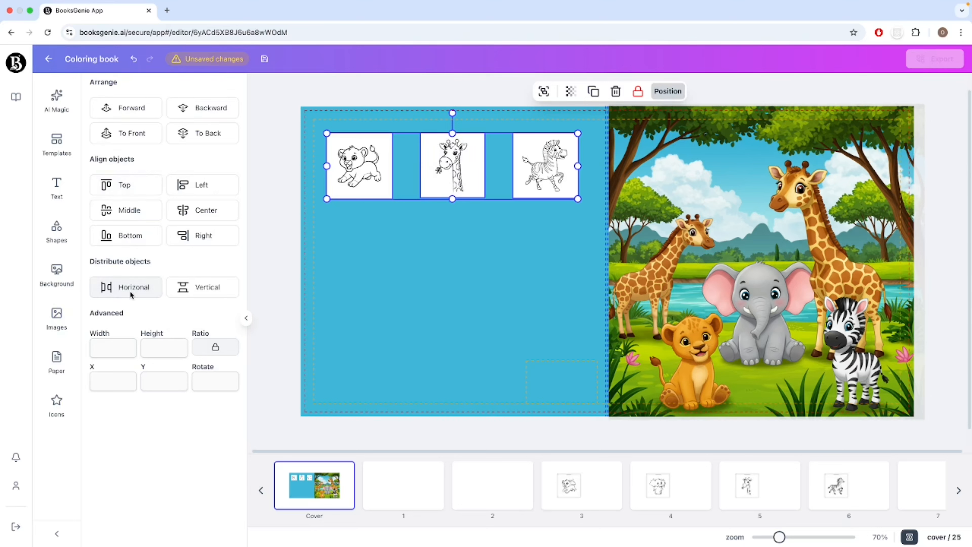
- Group the three animal thumbnails on the back cover into one object
{"action": "left_click", "coordinate": [540, 91]}
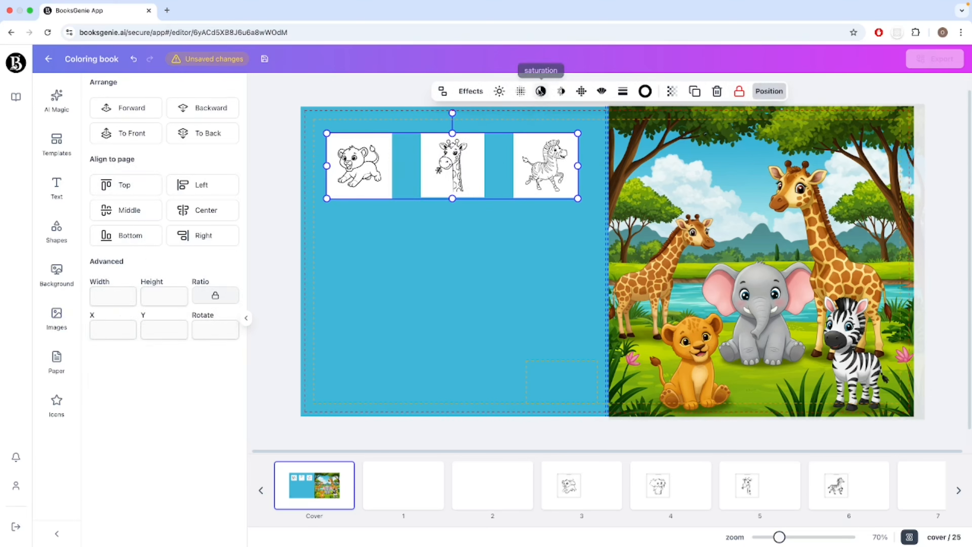
{"action": "left_click", "coordinate": [457, 213]}
{"action": "left_click", "coordinate": [459, 167]}
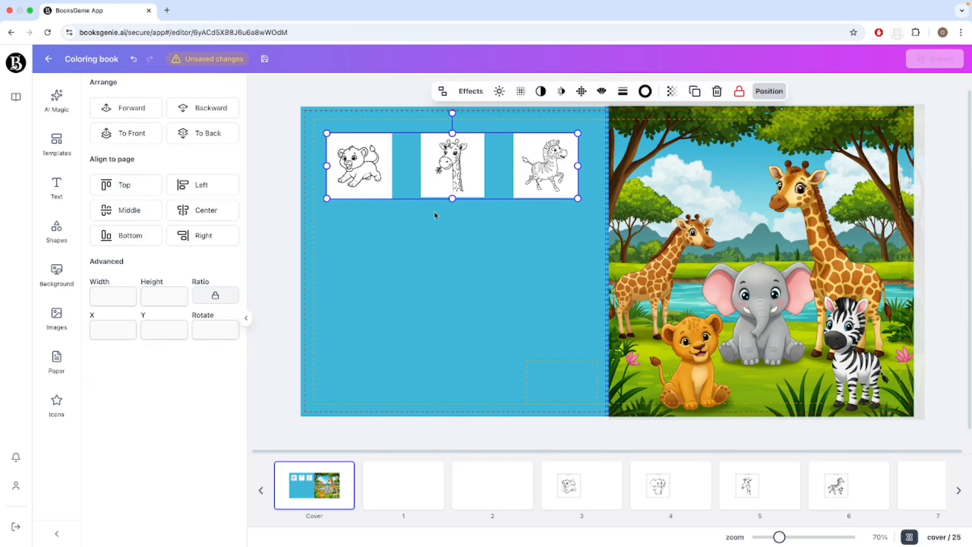
{"action": "left_click", "coordinate": [425, 232]}
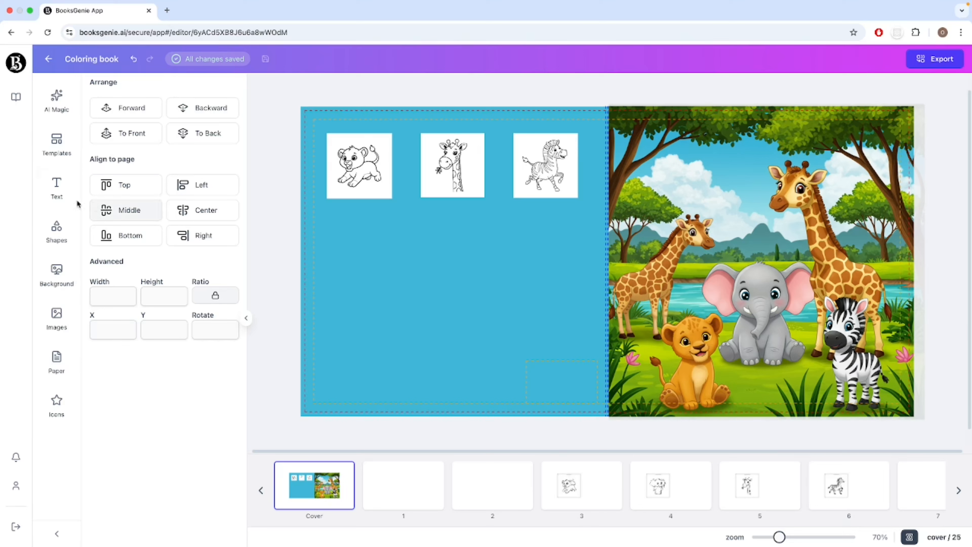
- Generate text with the AI Magic writer using the prompt "Write a copyright notice for a coloring book"
{"action": "left_click", "coordinate": [58, 196]}
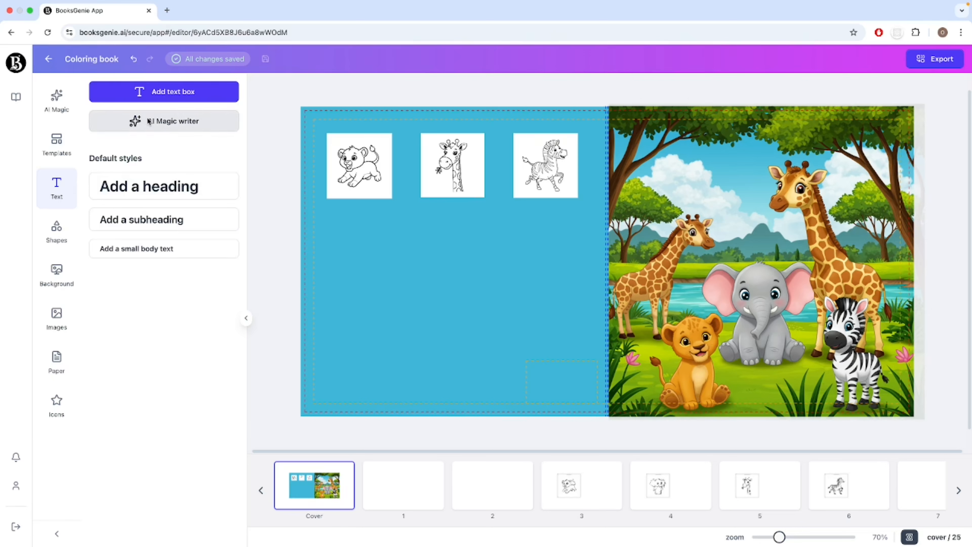
{"action": "left_click", "coordinate": [179, 122]}
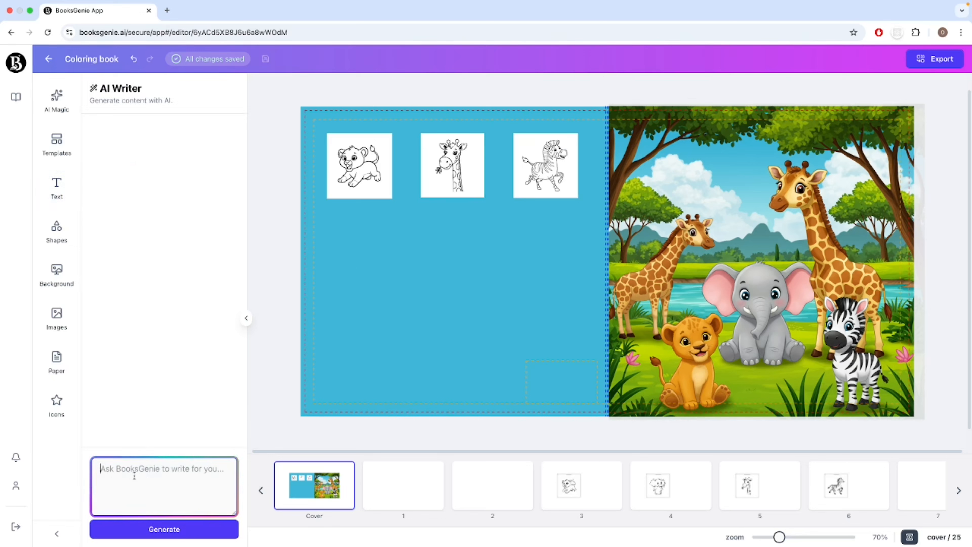
{"action": "type", "text": "Write "}
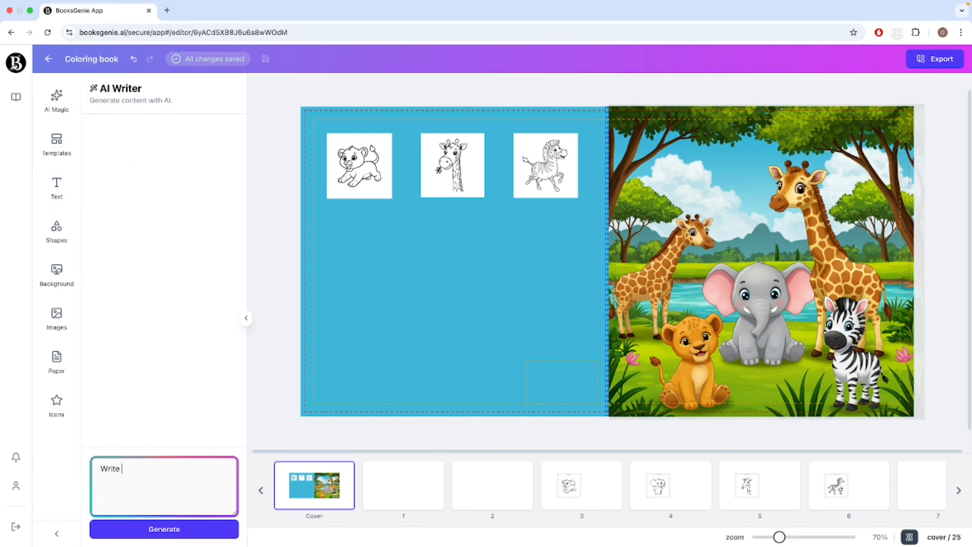
{"action": "type", "text": "a copyright n"}
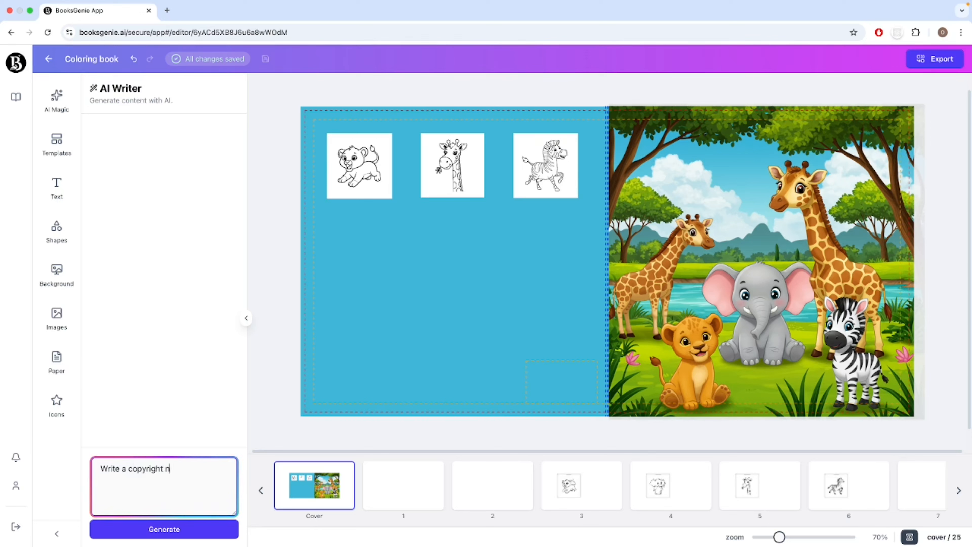
{"action": "type", "text": "otice "}
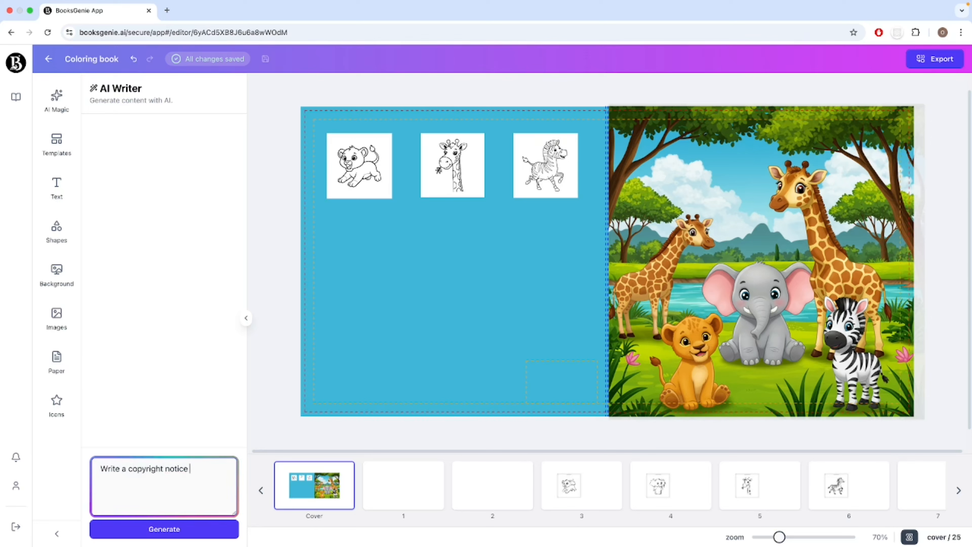
{"action": "type", "text": "for a coloring"}
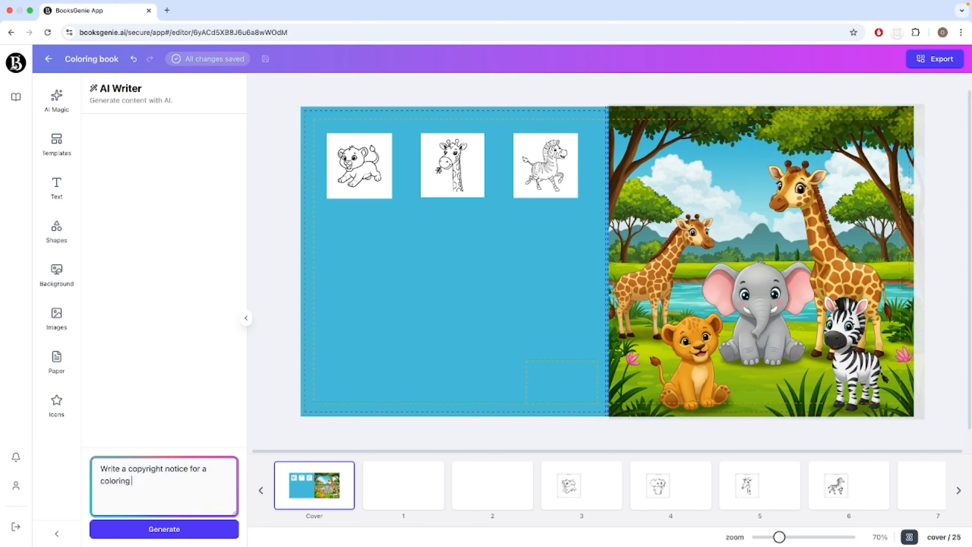
{"action": "type", "text": " book"}
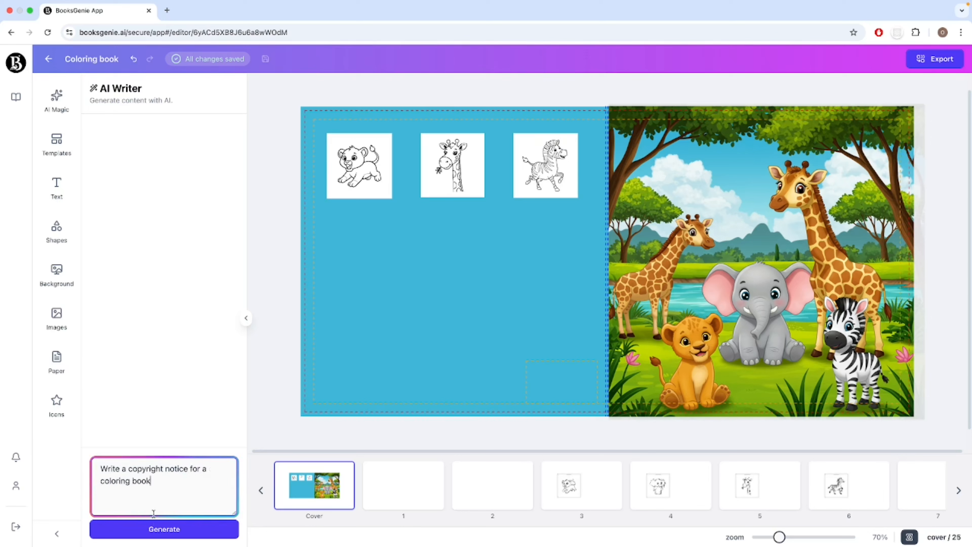
{"action": "left_click", "coordinate": [156, 529]}
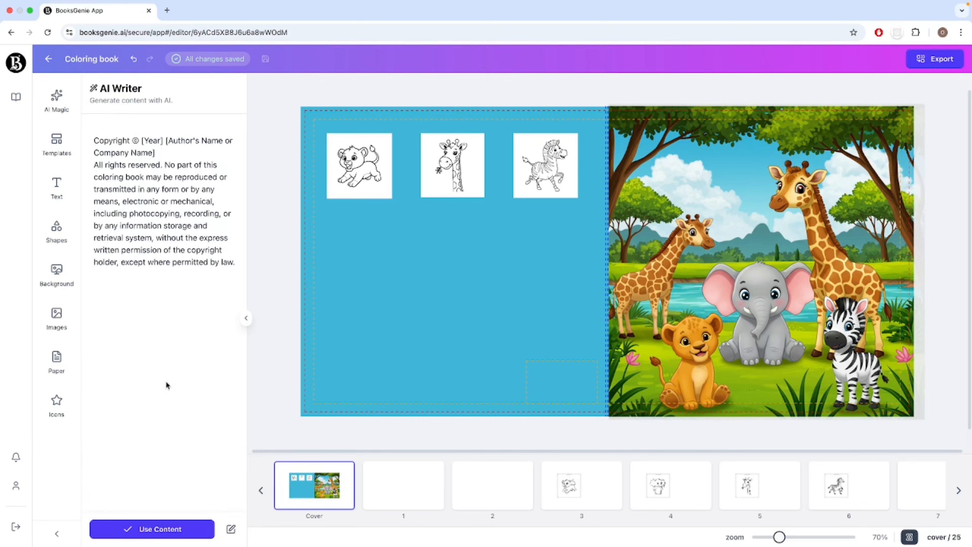
- Review the generated copyright notice and insert it on the cover
{"action": "left_click_drag", "start_coordinate": [94, 140], "coordinate": [231, 265]}
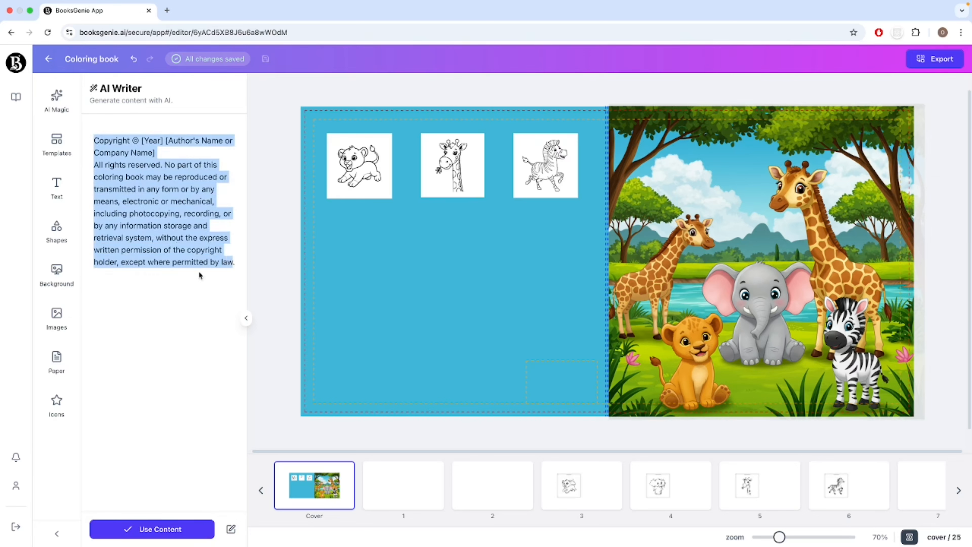
{"action": "left_click", "coordinate": [148, 194]}
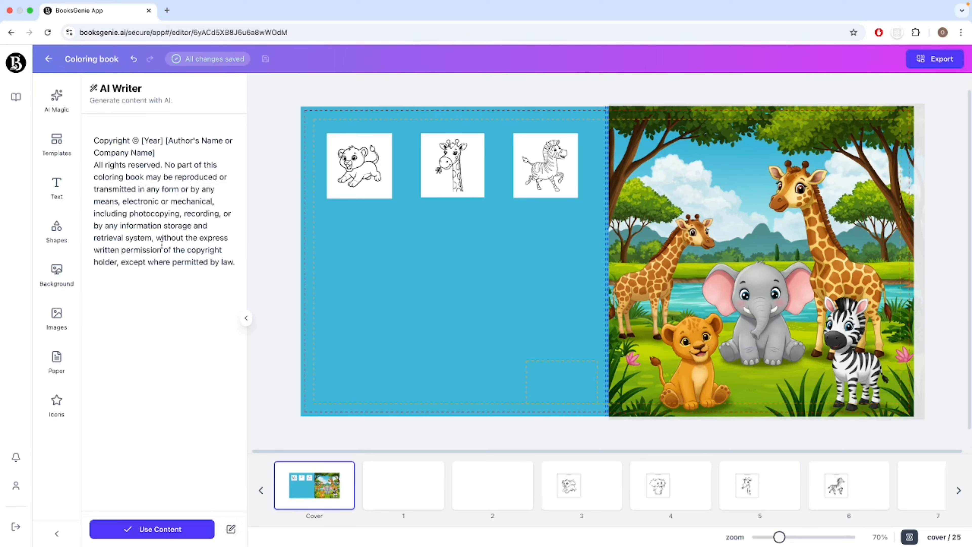
{"action": "left_click", "coordinate": [151, 530]}
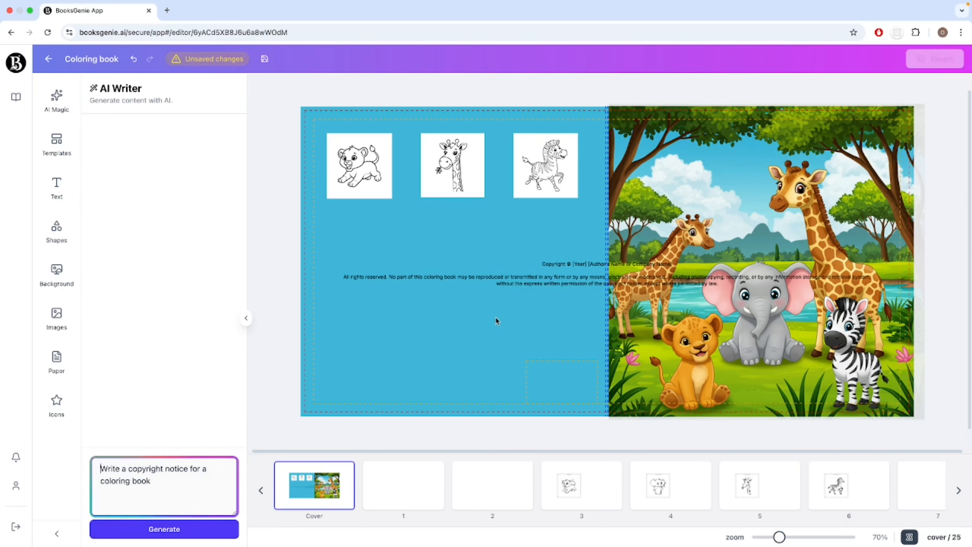
- Narrow the copyright notice's text box to fit the back cover's lower-left area and left-align its text
{"action": "left_click", "coordinate": [549, 282]}
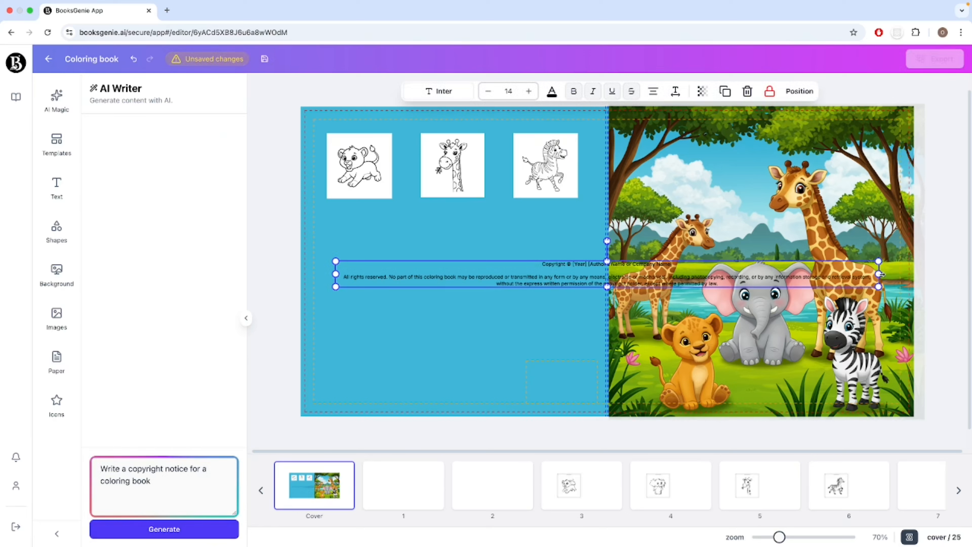
{"action": "left_click_drag", "start_coordinate": [879, 273], "coordinate": [490, 273]}
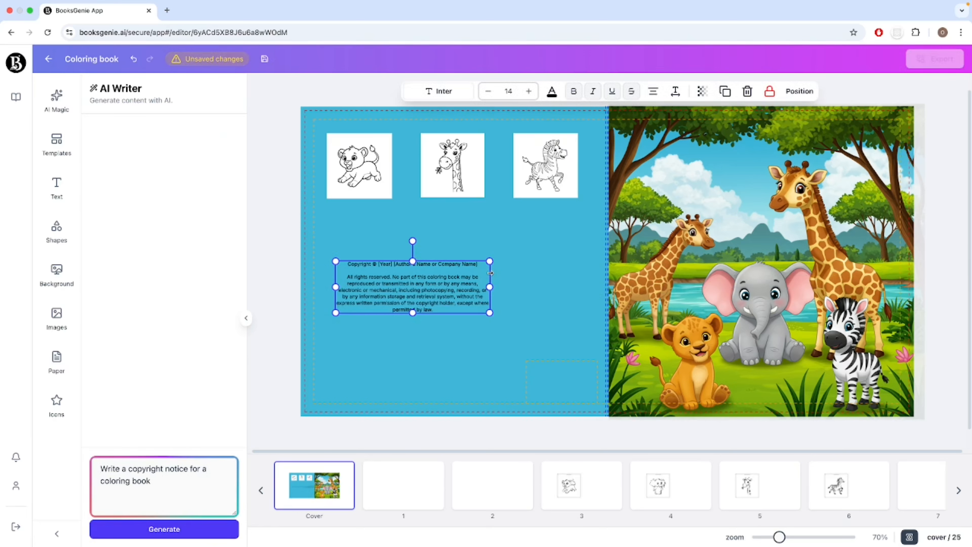
{"action": "left_click_drag", "start_coordinate": [434, 285], "coordinate": [494, 341]}
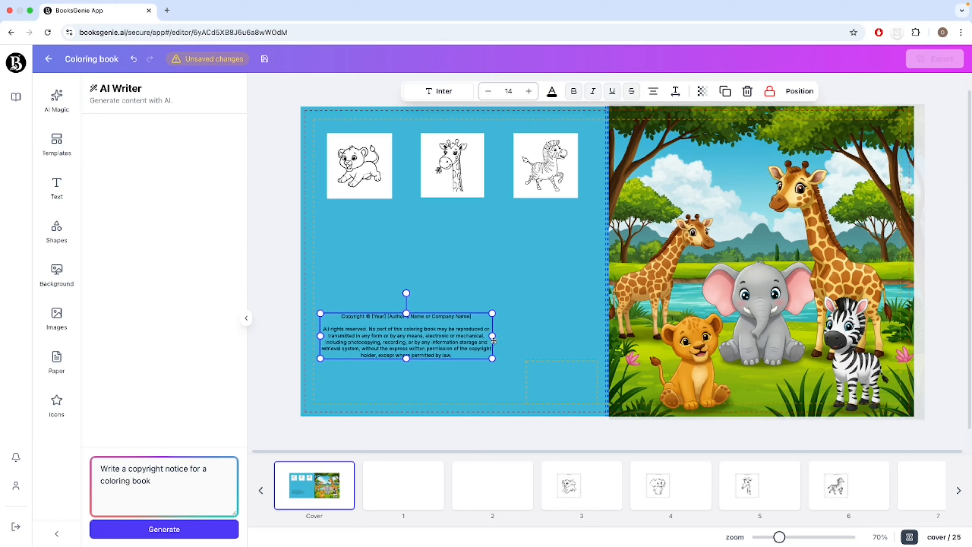
{"action": "left_click", "coordinate": [654, 92]}
{"action": "left_click", "coordinate": [654, 91]}
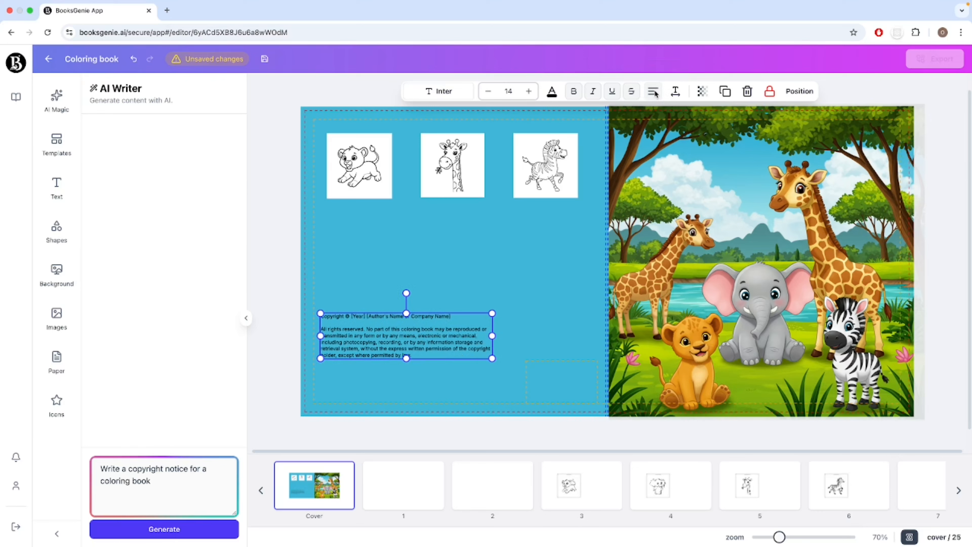
- Replace the copyright notice's year placeholder with 2025 and its author or company placeholder with "Animals Kingdom Publishing"
{"action": "double_click", "coordinate": [398, 336]}
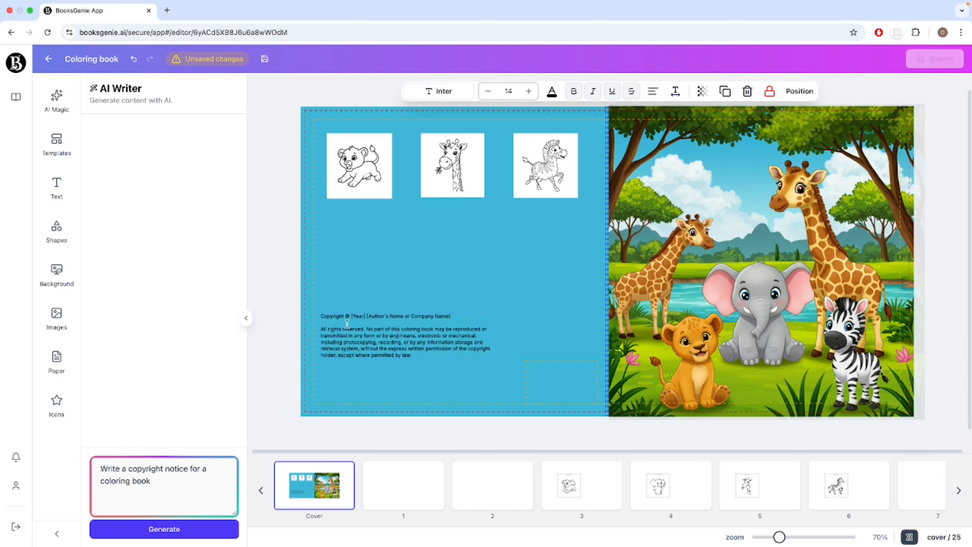
{"action": "left_click_drag", "start_coordinate": [351, 318], "coordinate": [366, 318]}
{"action": "type", "text": "2025"}
{"action": "left_click_drag", "start_coordinate": [365, 318], "coordinate": [457, 316]}
{"action": "type", "text": "Ar"}
{"action": "type", "text": "nima"}
{"action": "type", "text": "ls Kingddm"}
{"action": "type", "text": " Publishing"}
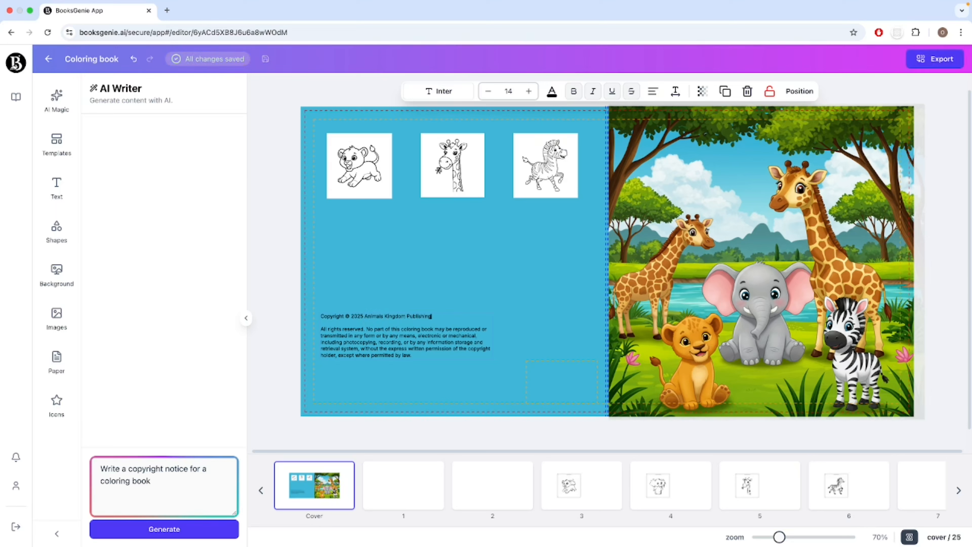
- Move the copyright notice closer to the back cover's bottom edge and set its text color to white #FFFFFF
{"action": "left_click", "coordinate": [483, 379]}
{"action": "left_click", "coordinate": [435, 354]}
{"action": "left_click_drag", "start_coordinate": [435, 354], "coordinate": [433, 378]}
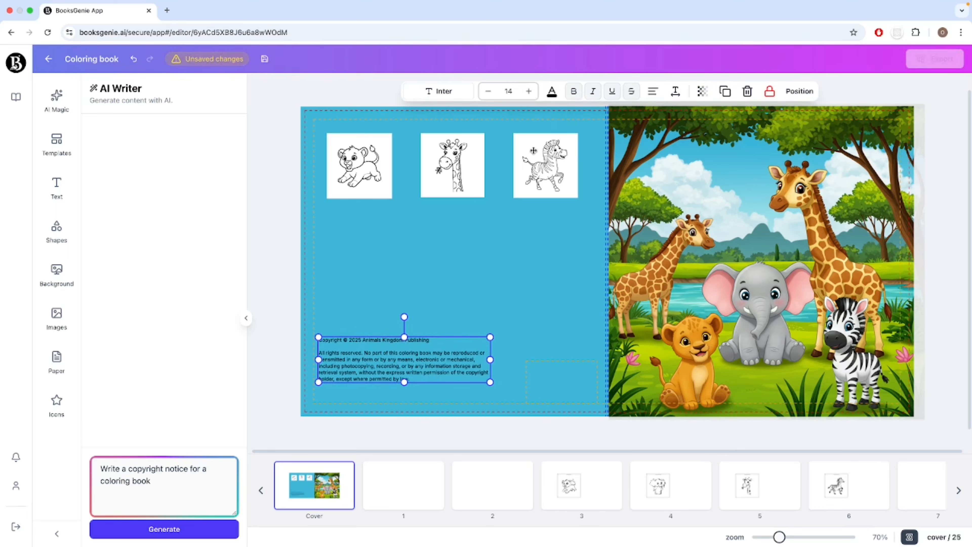
{"action": "left_click", "coordinate": [552, 92]}
{"action": "left_click", "coordinate": [97, 124]}
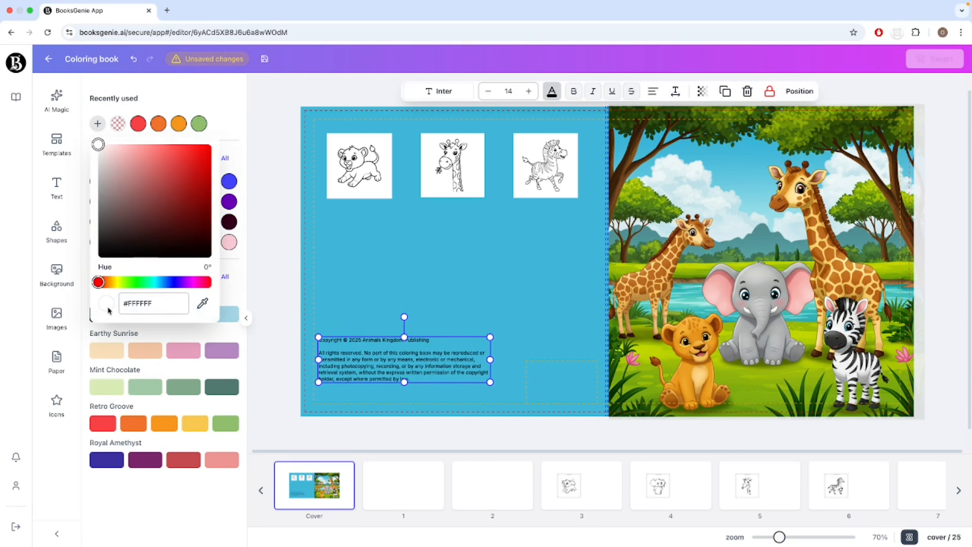
{"action": "left_click", "coordinate": [379, 270]}
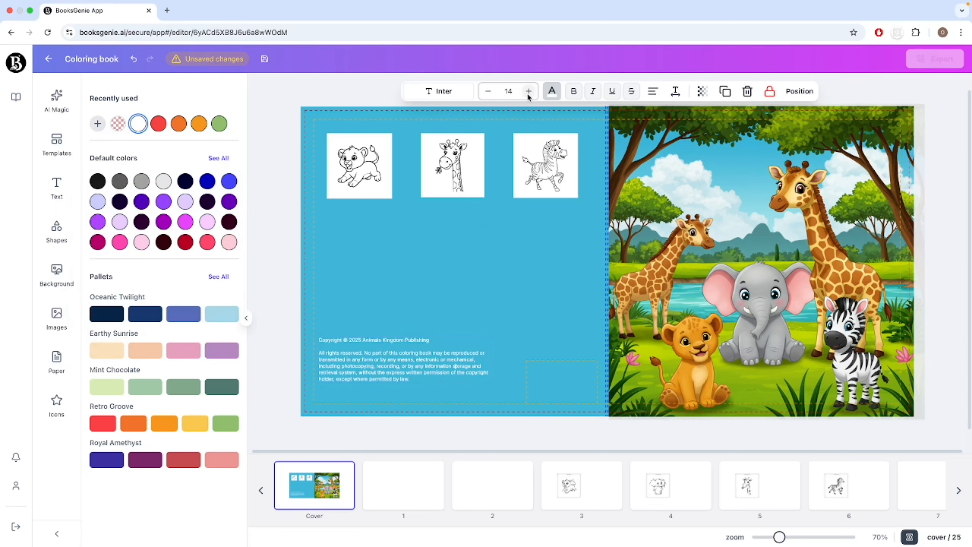
- Browse the available fonts and change the copyright notice's font to Poppins
{"action": "left_click", "coordinate": [442, 94]}
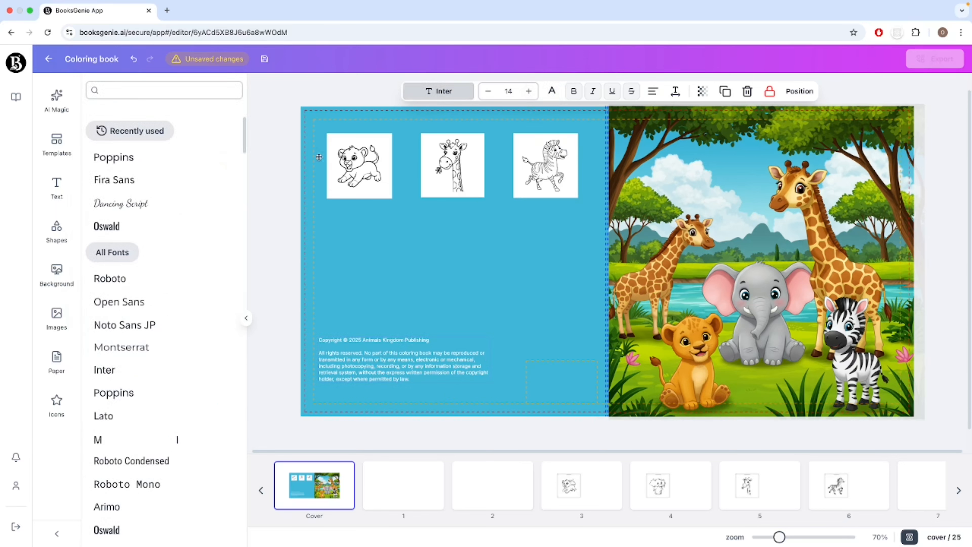
{"action": "scroll", "coordinate": [167, 392], "scroll_direction": "down", "scroll_amount": 1}
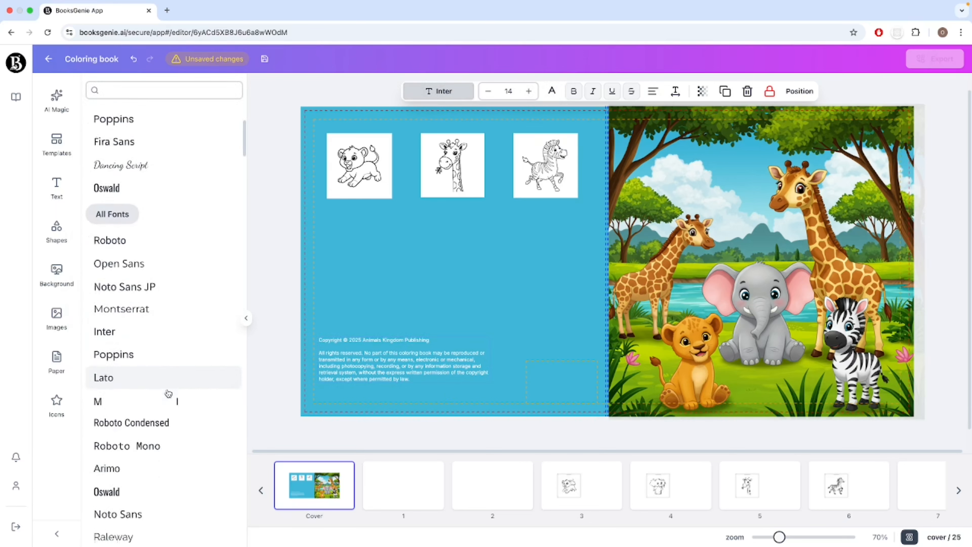
{"action": "scroll", "coordinate": [167, 392], "scroll_direction": "down", "scroll_amount": 1}
{"action": "scroll", "coordinate": [191, 343], "scroll_direction": "up", "scroll_amount": 2}
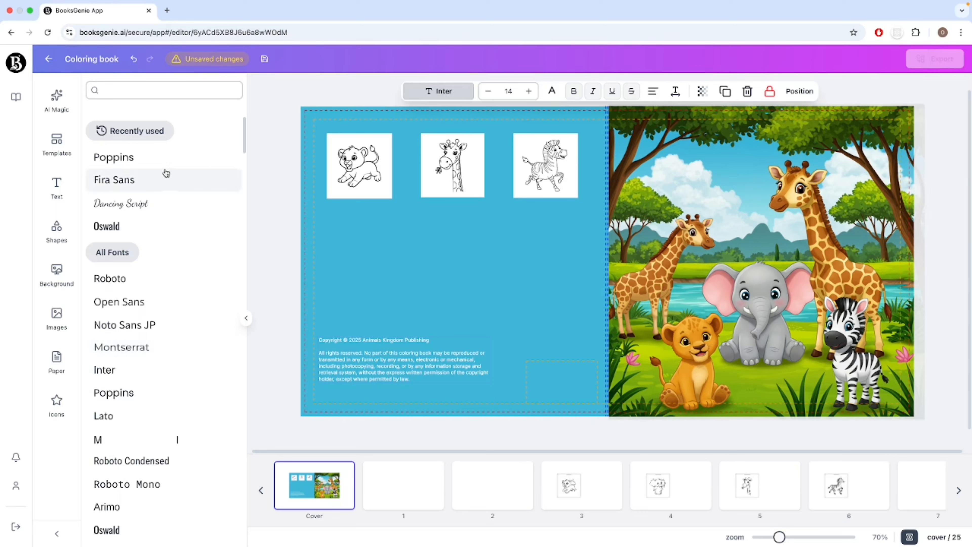
{"action": "left_click", "coordinate": [114, 158]}
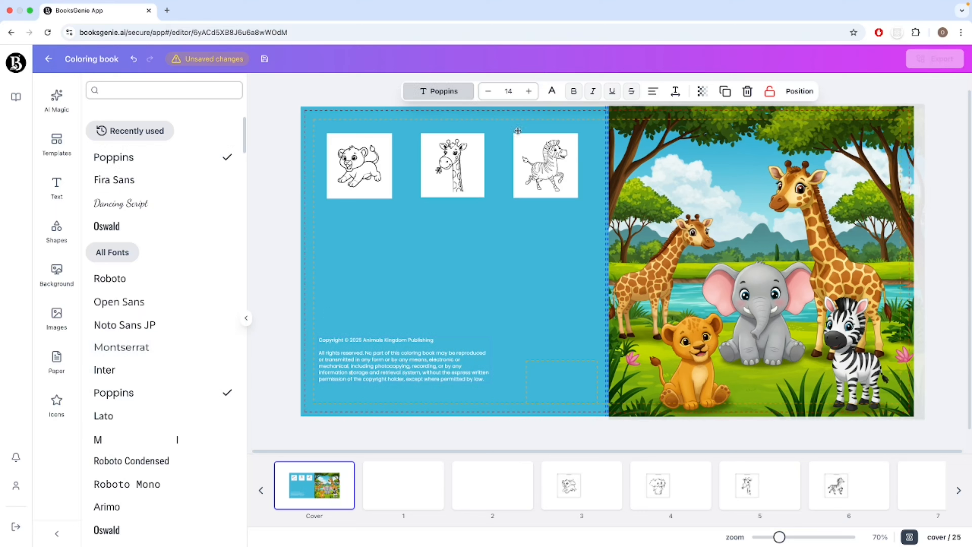
- Toggle bold on and back off for the copyright notice and increase its line height to 159
{"action": "left_click", "coordinate": [577, 96]}
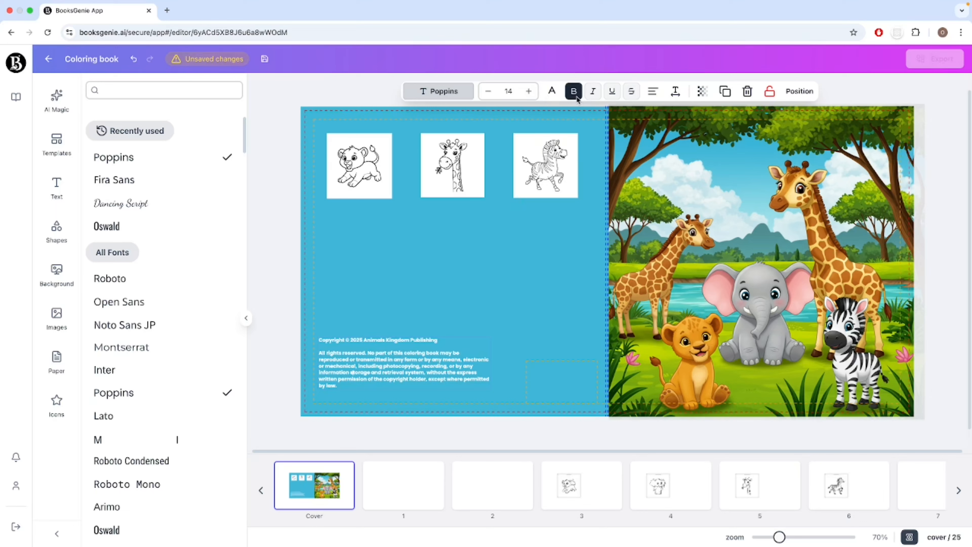
{"action": "left_click", "coordinate": [577, 96]}
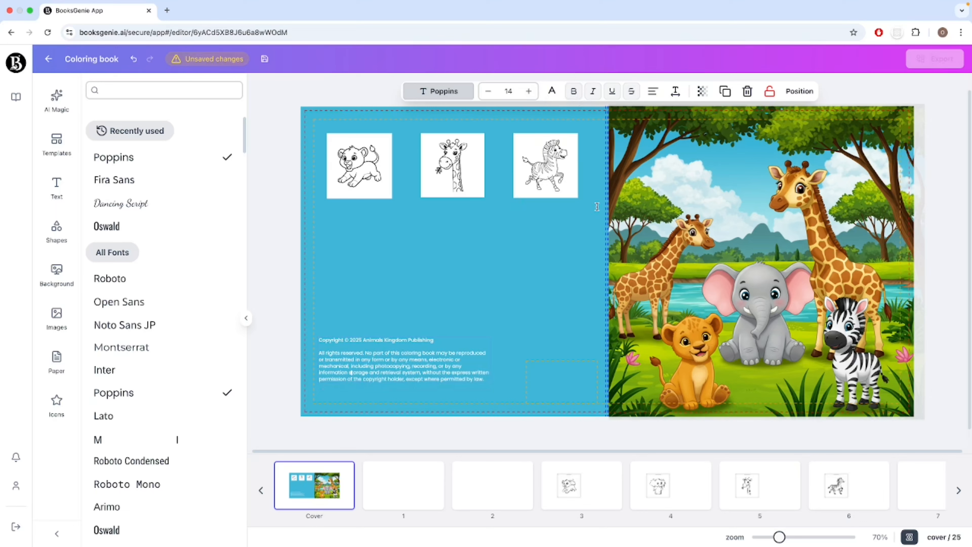
{"action": "left_click", "coordinate": [675, 91]}
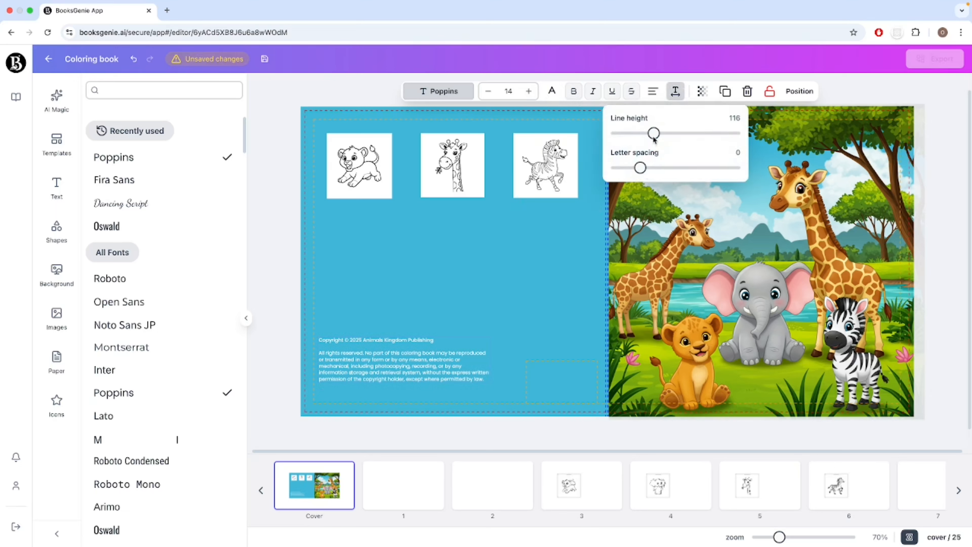
{"action": "left_click_drag", "start_coordinate": [655, 136], "coordinate": [660, 137]}
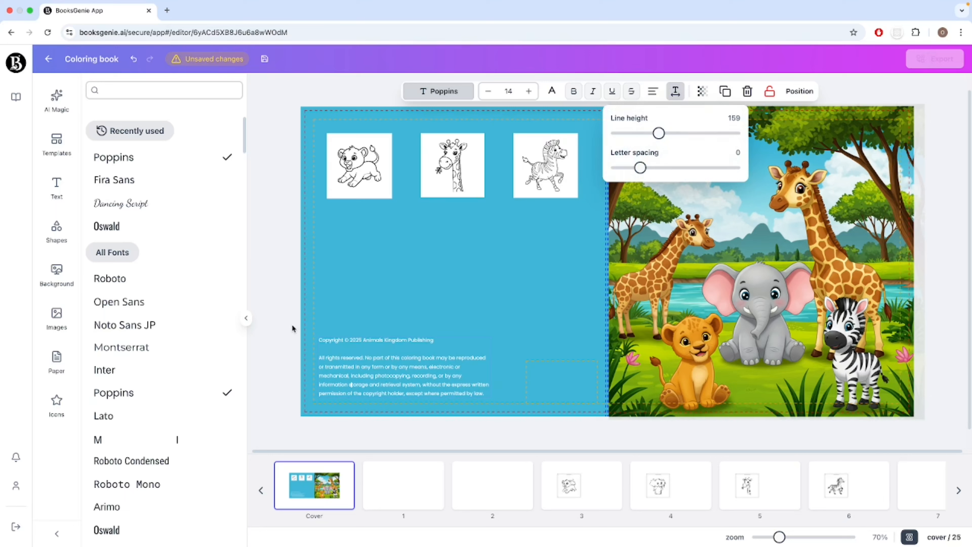
{"action": "left_click", "coordinate": [291, 307]}
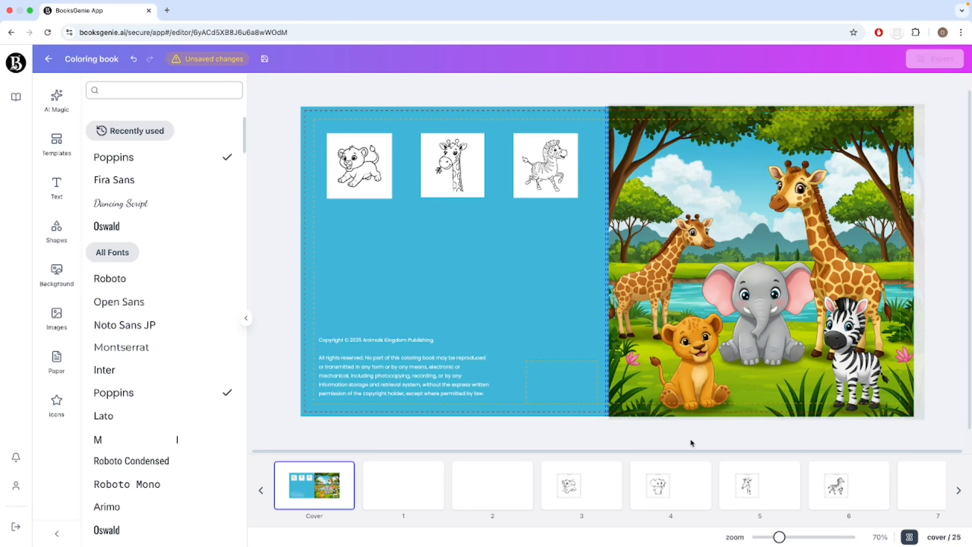
- Examine the back cover's copyright notice up close and review the layout of the whole cover
{"action": "left_click_drag", "start_coordinate": [779, 537], "coordinate": [791, 538]}
{"action": "scroll", "coordinate": [535, 386], "scroll_direction": "down", "scroll_amount": 4}
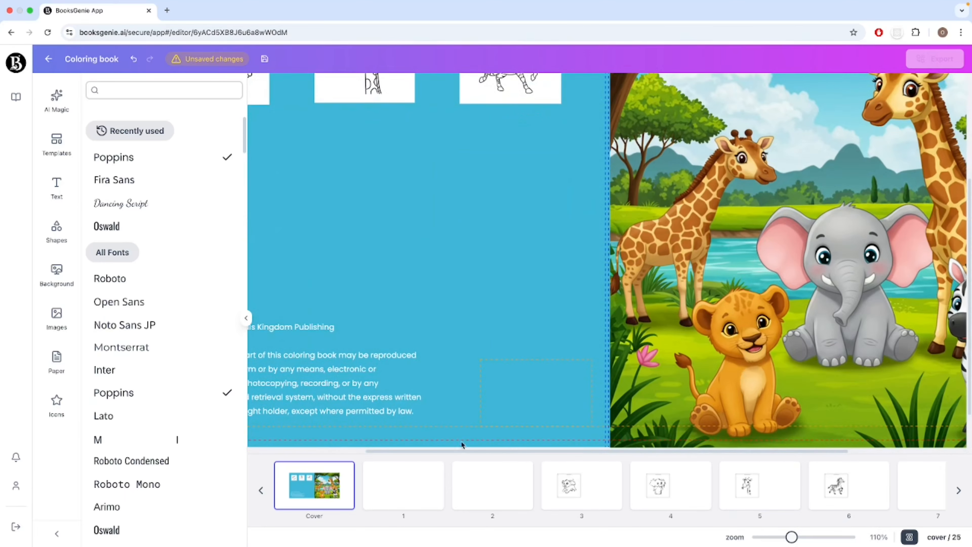
{"action": "left_click_drag", "start_coordinate": [488, 451], "coordinate": [396, 452]}
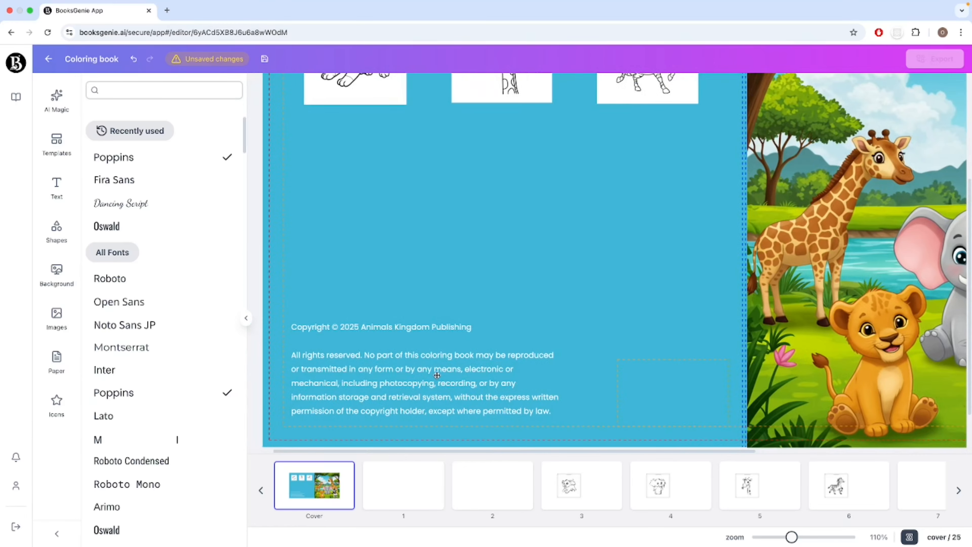
{"action": "left_click", "coordinate": [245, 319]}
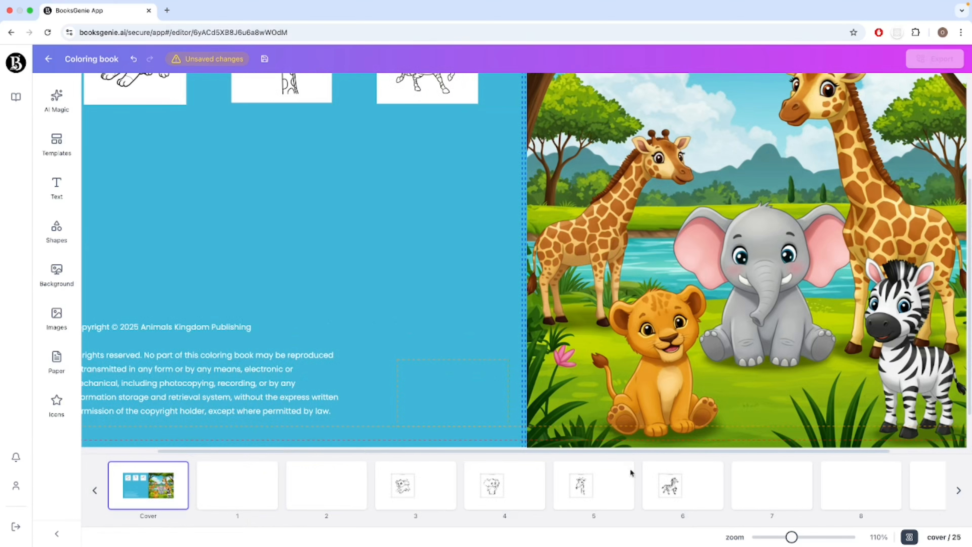
{"action": "left_click_drag", "start_coordinate": [791, 538], "coordinate": [782, 538]}
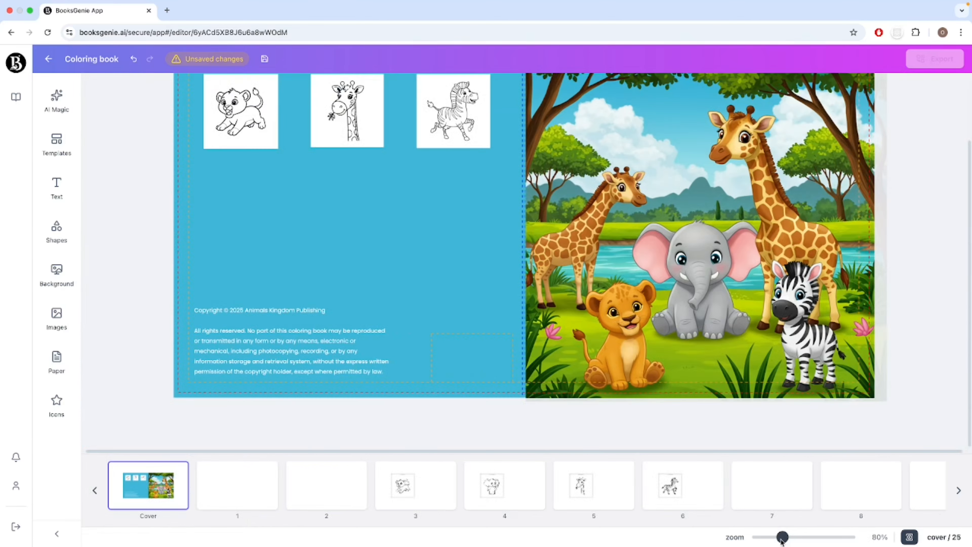
{"action": "scroll", "coordinate": [823, 378], "scroll_direction": "up", "scroll_amount": 2}
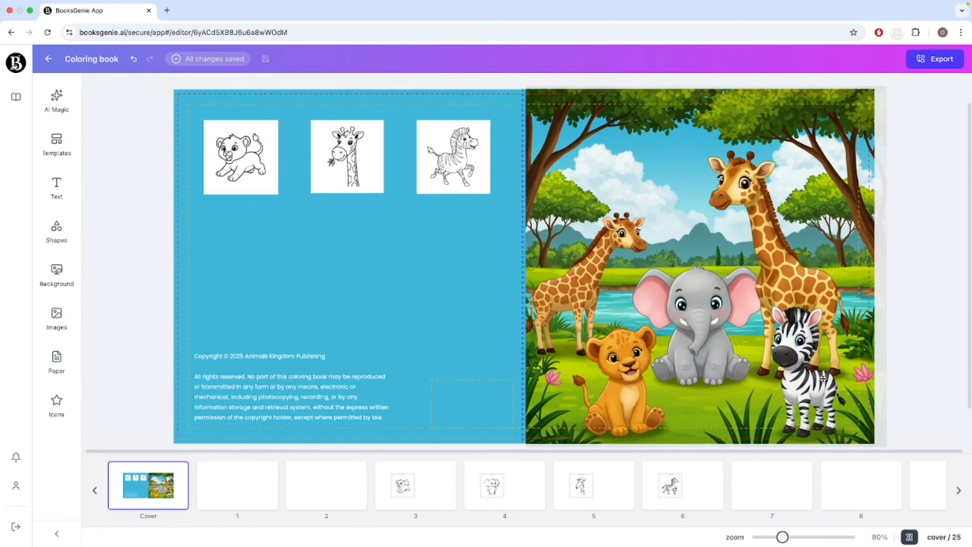
{"action": "scroll", "coordinate": [823, 378], "scroll_direction": "down", "scroll_amount": 1}
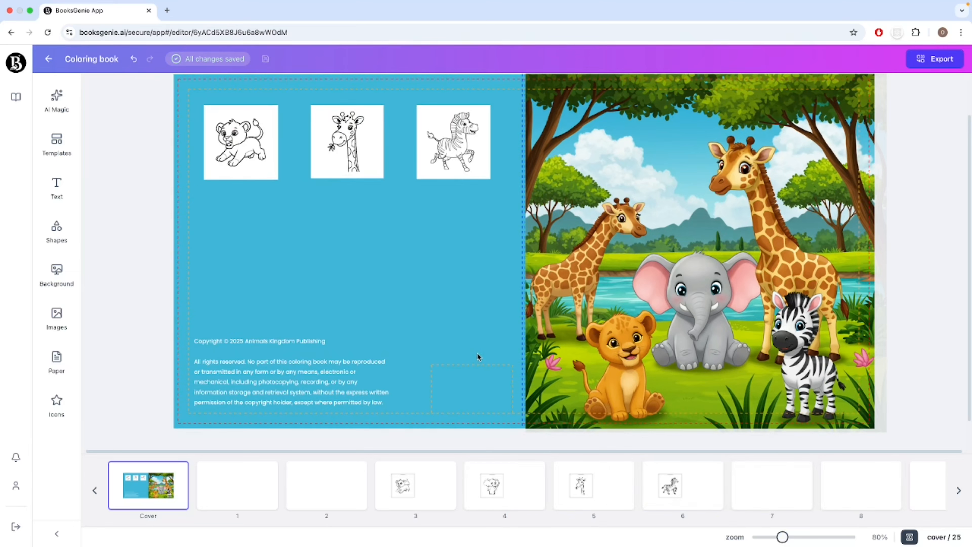
- Add a heading on page 1 and replace its placeholder text with "This book belongs to"
{"action": "left_click", "coordinate": [237, 486]}
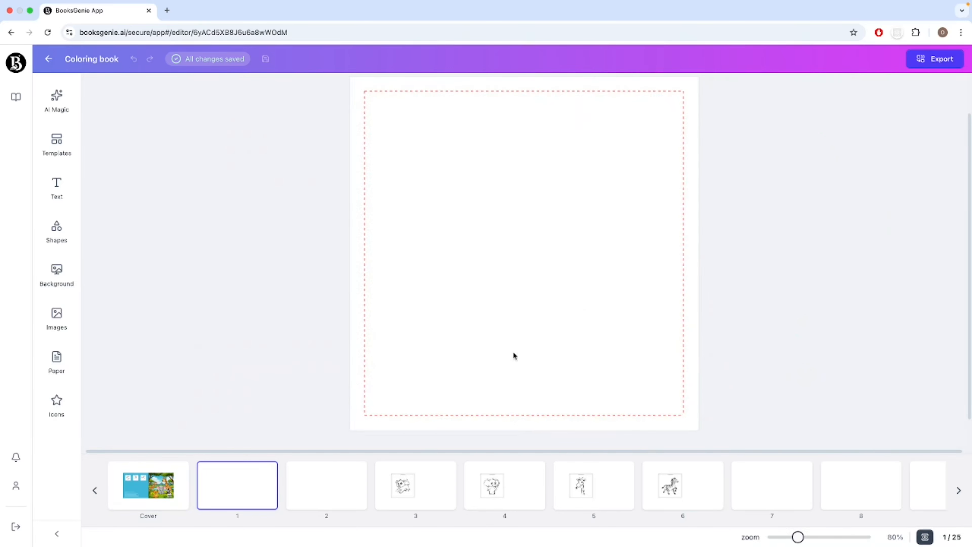
{"action": "left_click", "coordinate": [61, 193]}
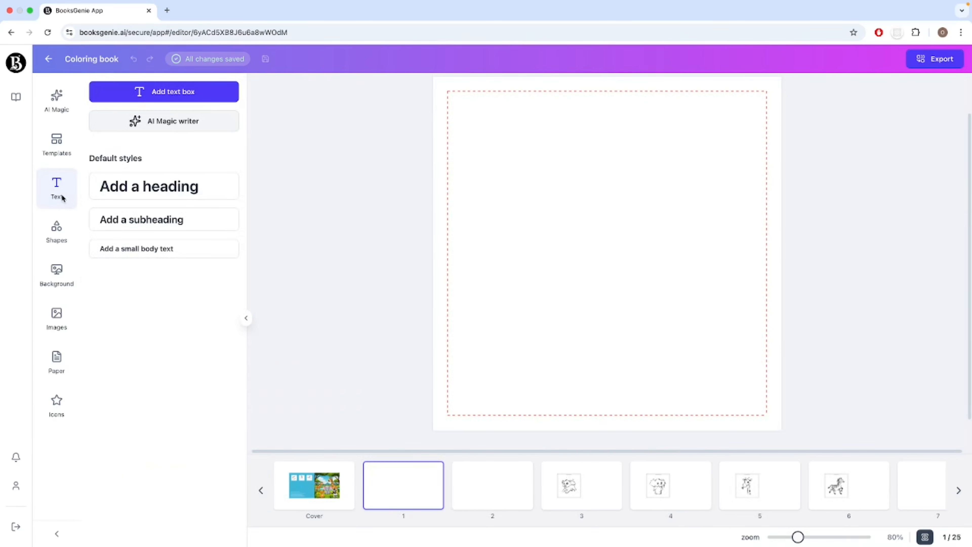
{"action": "left_click", "coordinate": [152, 190]}
{"action": "double_click", "coordinate": [588, 259]}
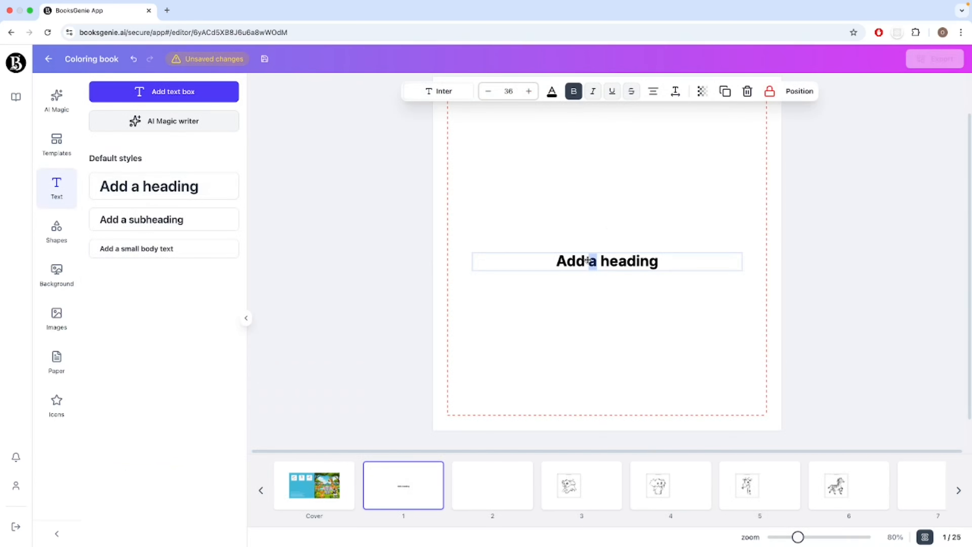
{"action": "left_click", "coordinate": [647, 262]}
{"action": "left_click_drag", "start_coordinate": [659, 261], "coordinate": [561, 255]}
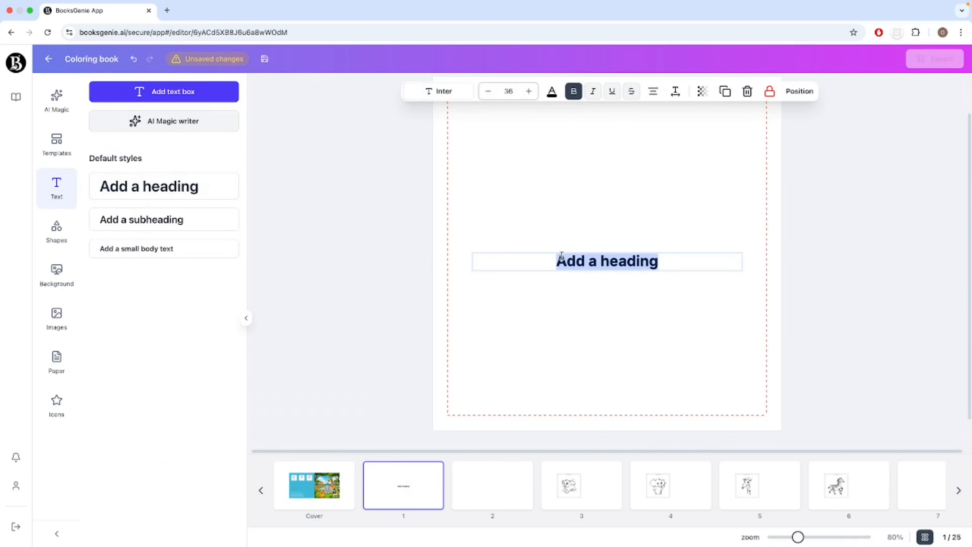
{"action": "type", "text": "This boo"}
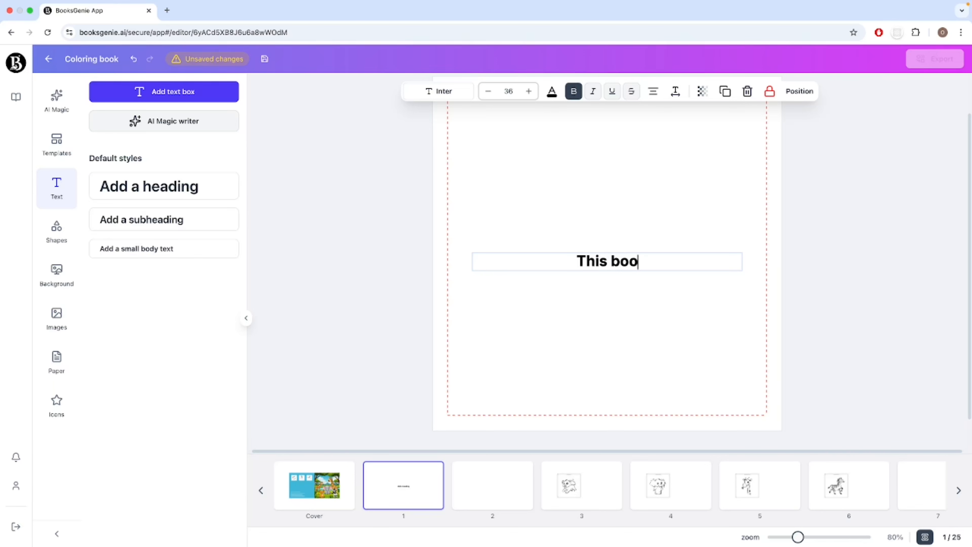
{"action": "type", "text": "k belongs to"}
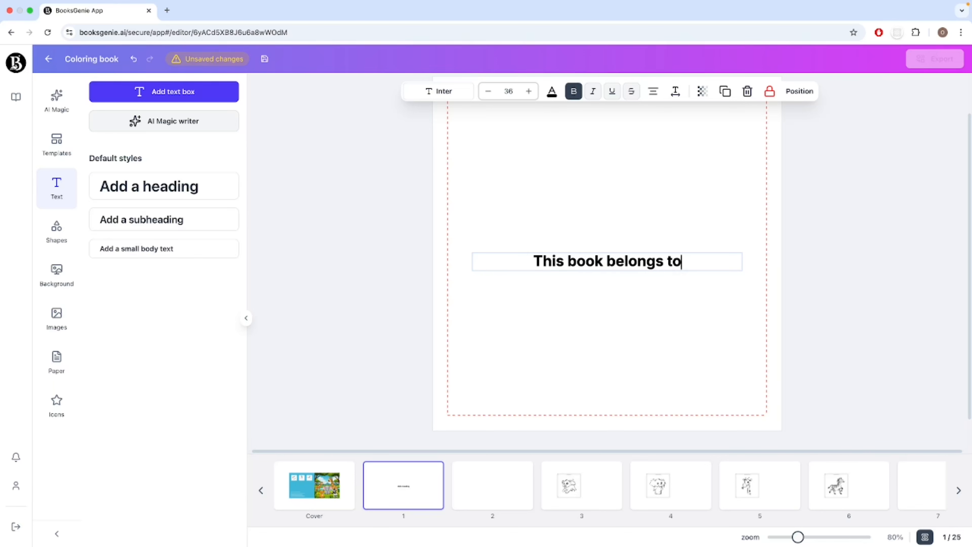
{"action": "left_click", "coordinate": [631, 310]}
- Move the "This book belongs to" heading up into the upper third of page 1
{"action": "left_click", "coordinate": [634, 260]}
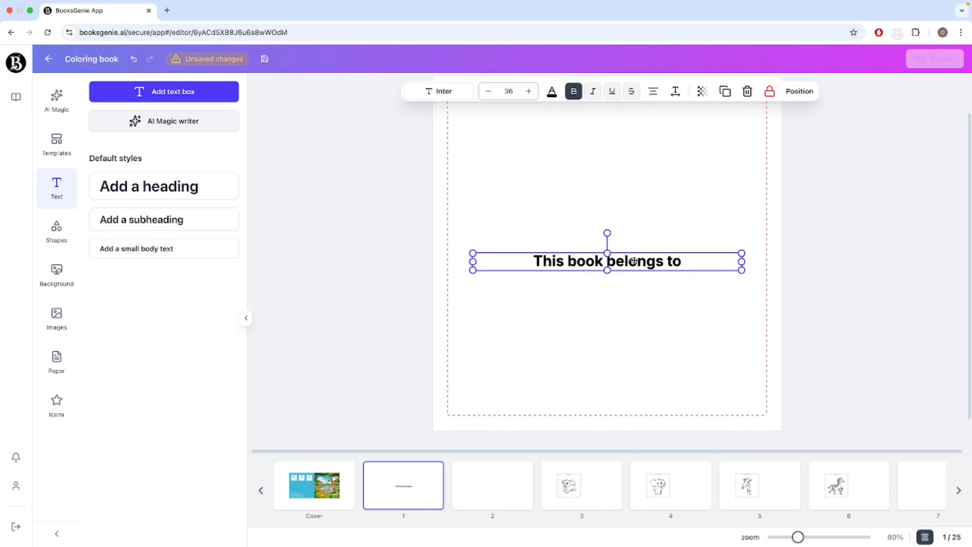
{"action": "left_click_drag", "start_coordinate": [633, 261], "coordinate": [629, 184]}
{"action": "left_click", "coordinate": [620, 245]}
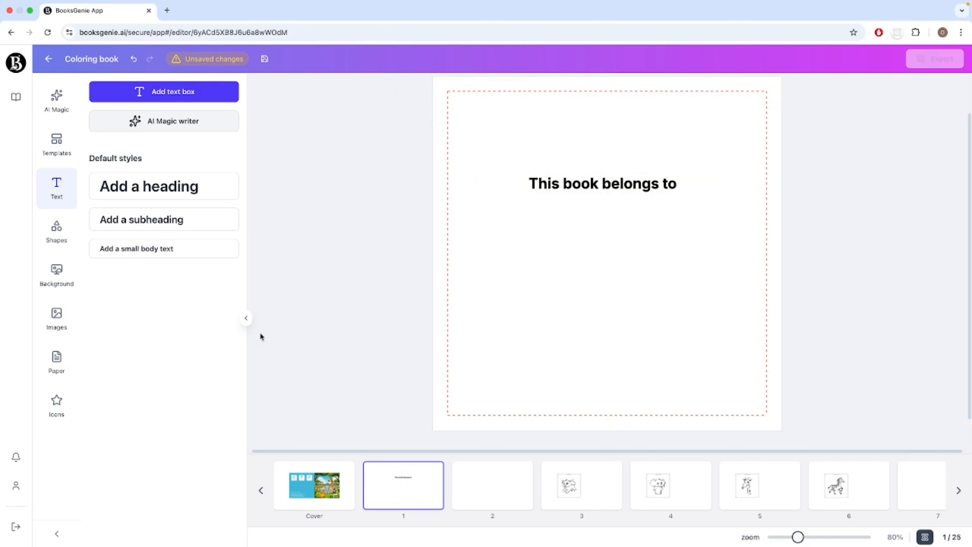
- Insert a Classic Lined paper block on page 1 and shorten it to fit below the heading
{"action": "left_click", "coordinate": [56, 363]}
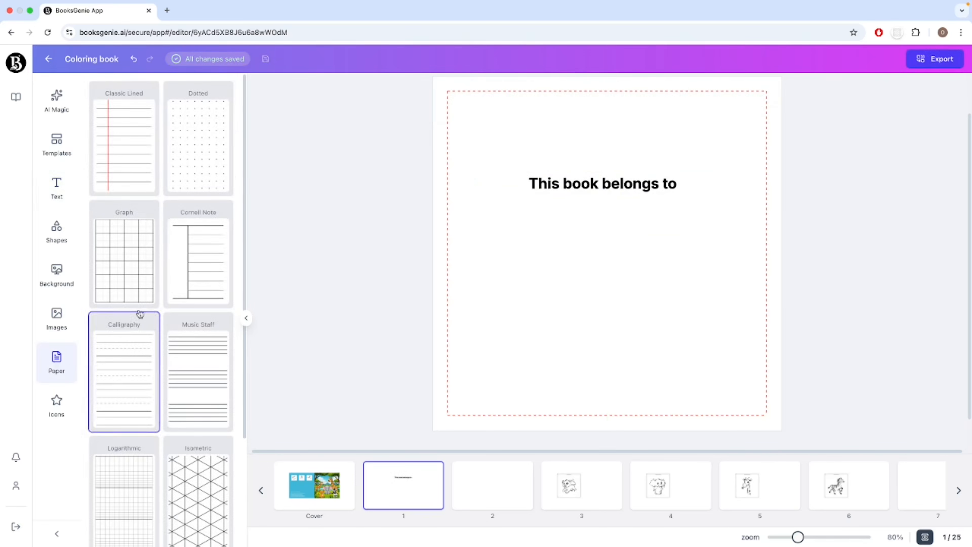
{"action": "left_click", "coordinate": [131, 159]}
{"action": "left_click", "coordinate": [656, 265]}
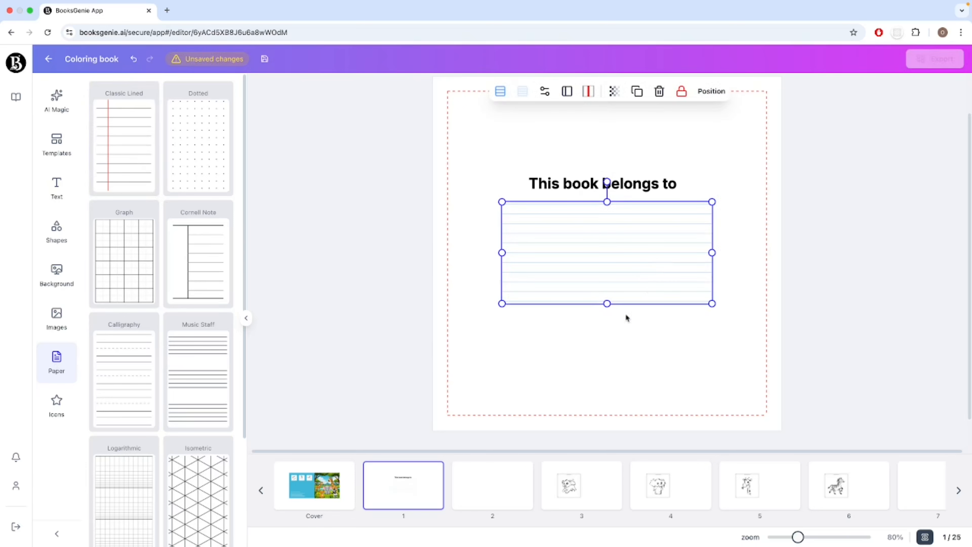
{"action": "left_click_drag", "start_coordinate": [606, 305], "coordinate": [606, 276]}
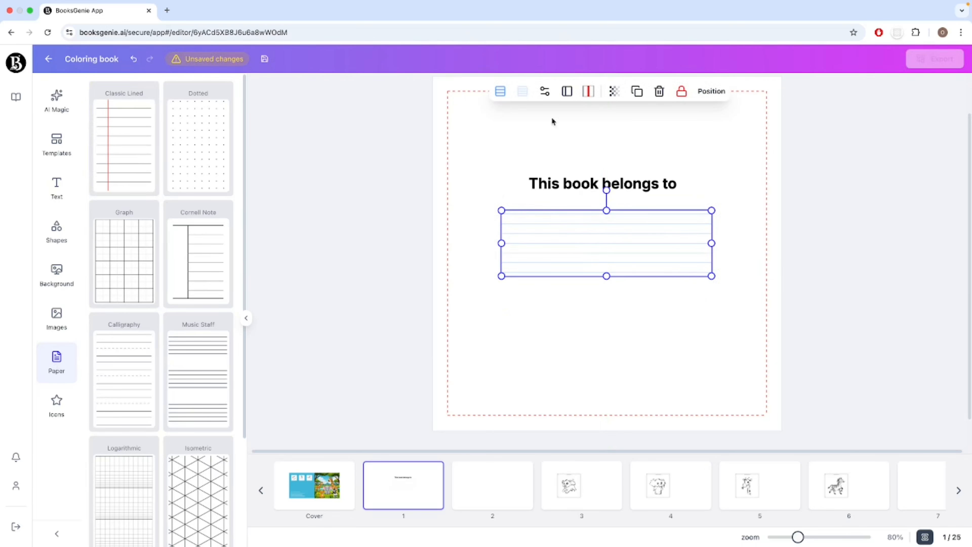
- Set the lined block's vertical spacing to 47 and reduce its height slightly so that it holds three lines
{"action": "left_click", "coordinate": [544, 91]}
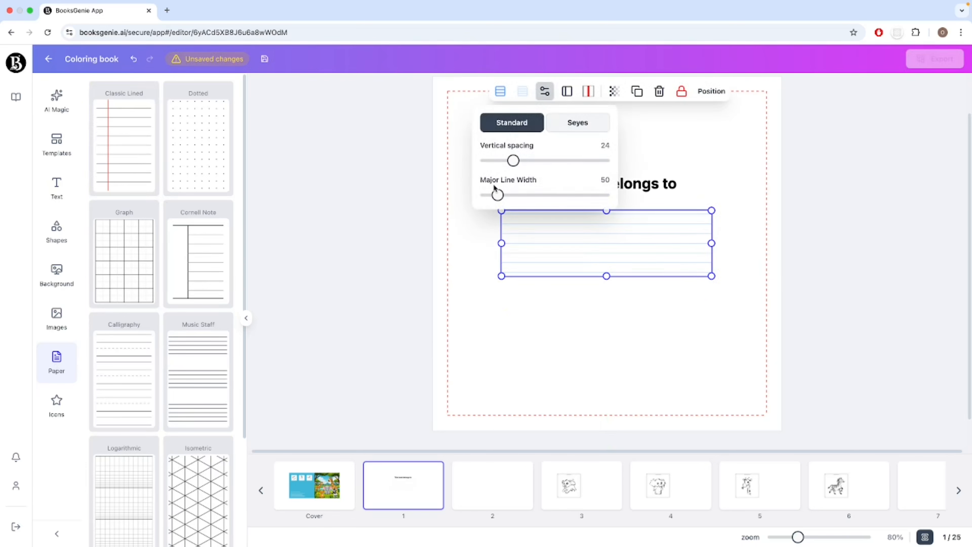
{"action": "left_click_drag", "start_coordinate": [513, 160], "coordinate": [544, 161]}
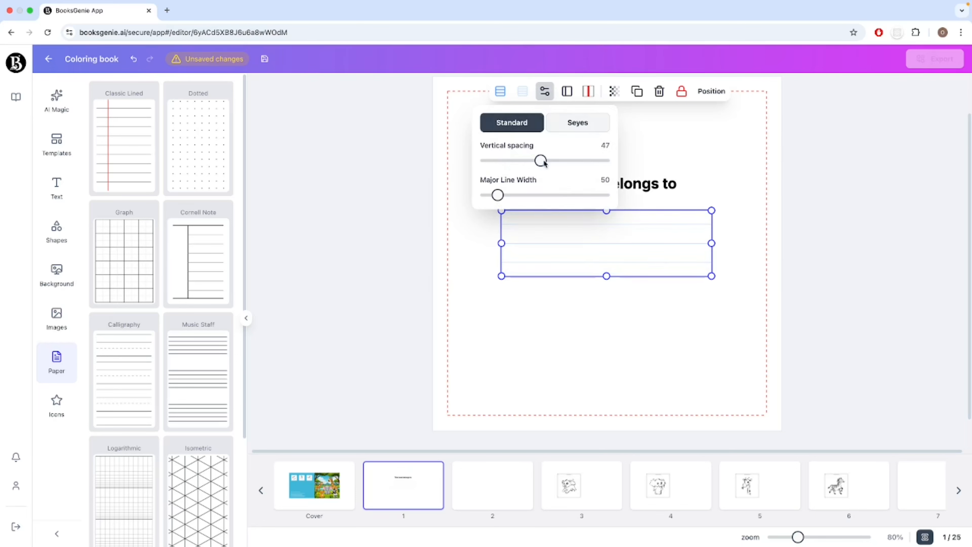
{"action": "left_click_drag", "start_coordinate": [606, 277], "coordinate": [607, 267]}
{"action": "left_click", "coordinate": [618, 301]}
- Change the line color of the lined block below the heading to medium gray from the default colors
{"action": "left_click", "coordinate": [603, 241]}
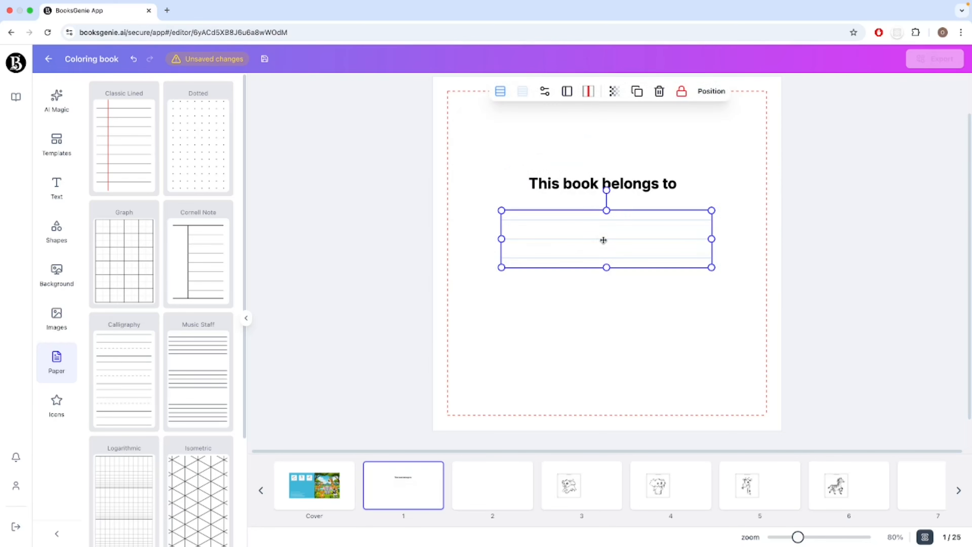
{"action": "left_click", "coordinate": [499, 93]}
{"action": "left_click", "coordinate": [135, 185]}
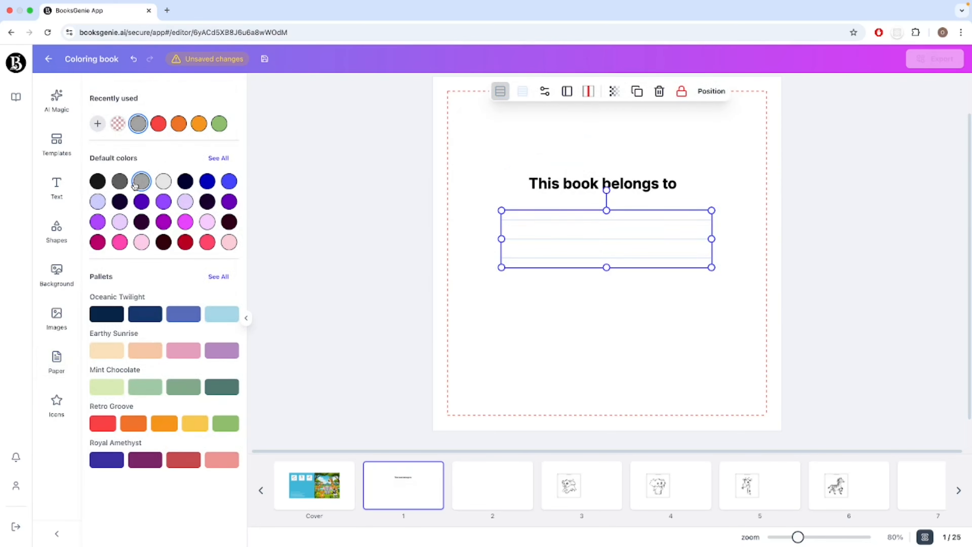
{"action": "left_click", "coordinate": [596, 317]}
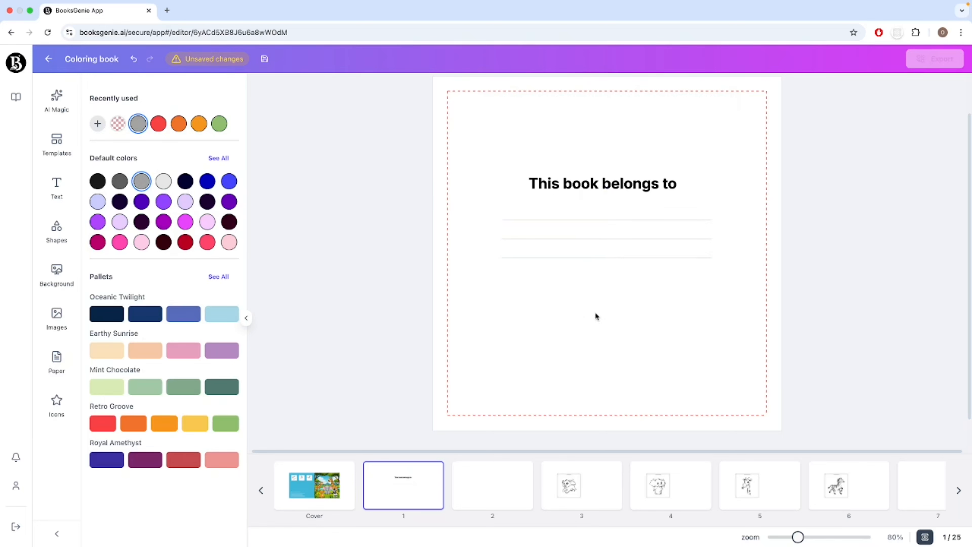
{"action": "left_click", "coordinate": [503, 228]}
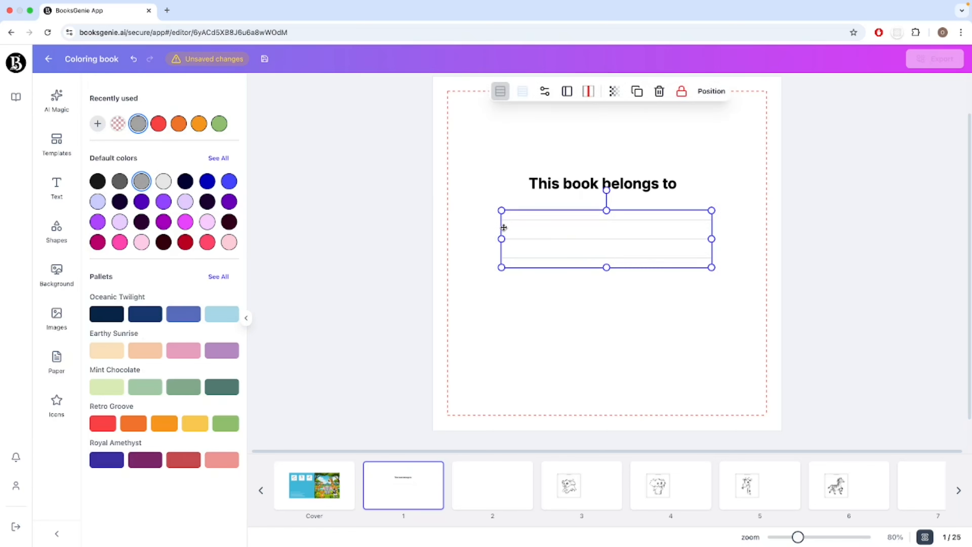
{"action": "left_click", "coordinate": [489, 216]}
{"action": "left_click_drag", "start_coordinate": [467, 159], "coordinate": [761, 319]}
{"action": "left_click", "coordinate": [762, 320]}
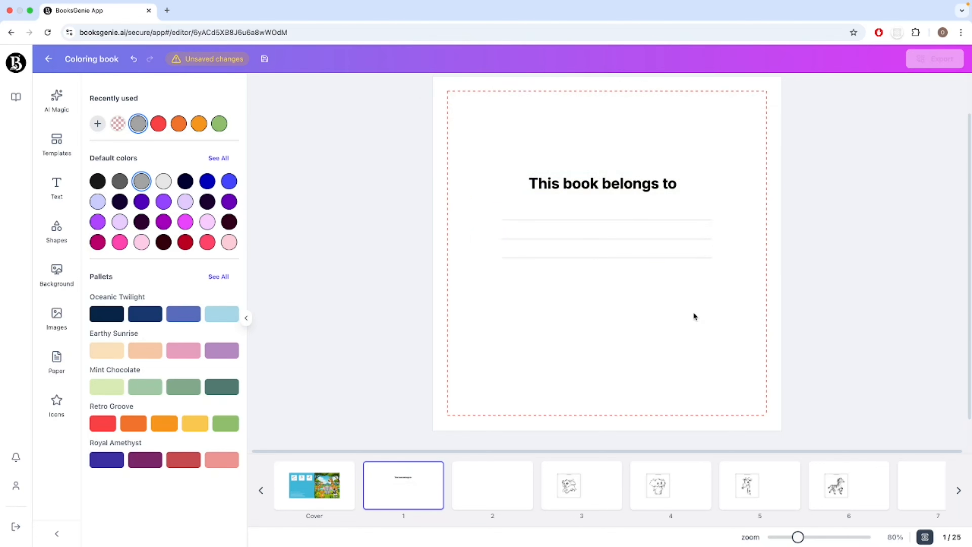
- Narrow the lined block from its right side to bring its width closer to the heading text
{"action": "left_click", "coordinate": [656, 247]}
{"action": "left_click_drag", "start_coordinate": [711, 239], "coordinate": [671, 239]}
{"action": "left_click", "coordinate": [684, 287]}
{"action": "left_click_drag", "start_coordinate": [483, 168], "coordinate": [725, 300]}
{"action": "left_click", "coordinate": [724, 310]}
- Narrow the heading's text box so that it fits closely around "This book belongs to"
{"action": "left_click", "coordinate": [668, 188]}
{"action": "left_click_drag", "start_coordinate": [734, 186], "coordinate": [643, 184]}
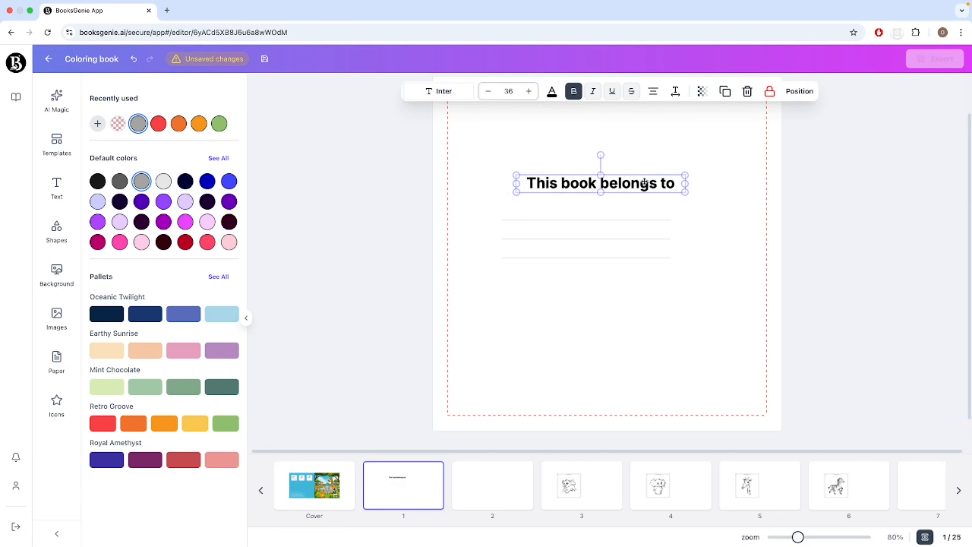
{"action": "left_click", "coordinate": [612, 253]}
- Center the heading and the lined block horizontally relative to each other
{"action": "left_click_drag", "start_coordinate": [478, 172], "coordinate": [766, 319]}
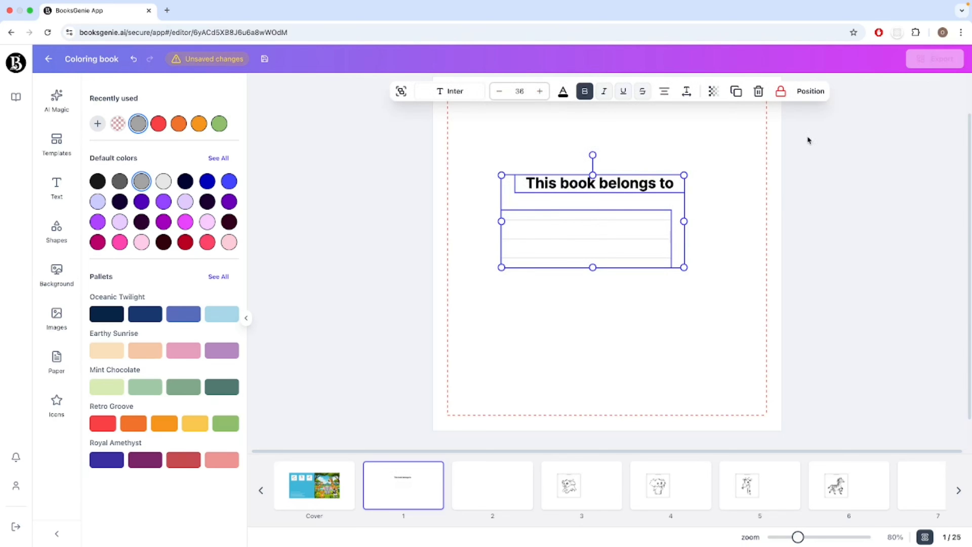
{"action": "left_click", "coordinate": [809, 92]}
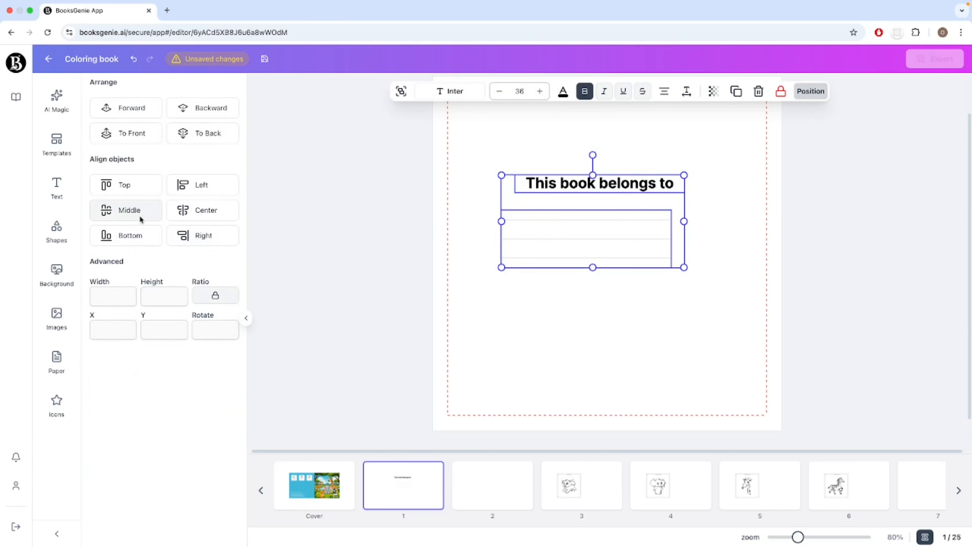
{"action": "left_click", "coordinate": [191, 214]}
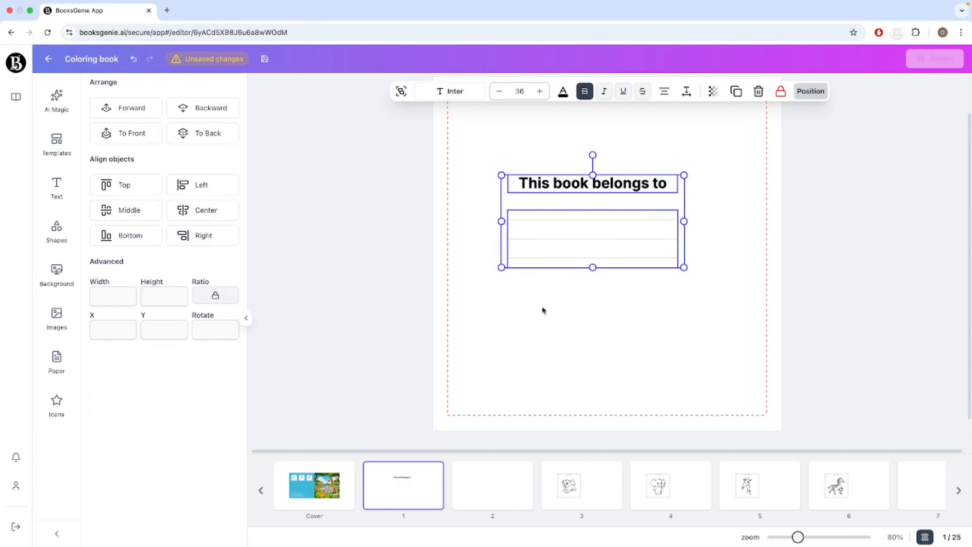
- Group the heading with the lined block and align the group to the page's middle and center
{"action": "left_click", "coordinate": [402, 92]}
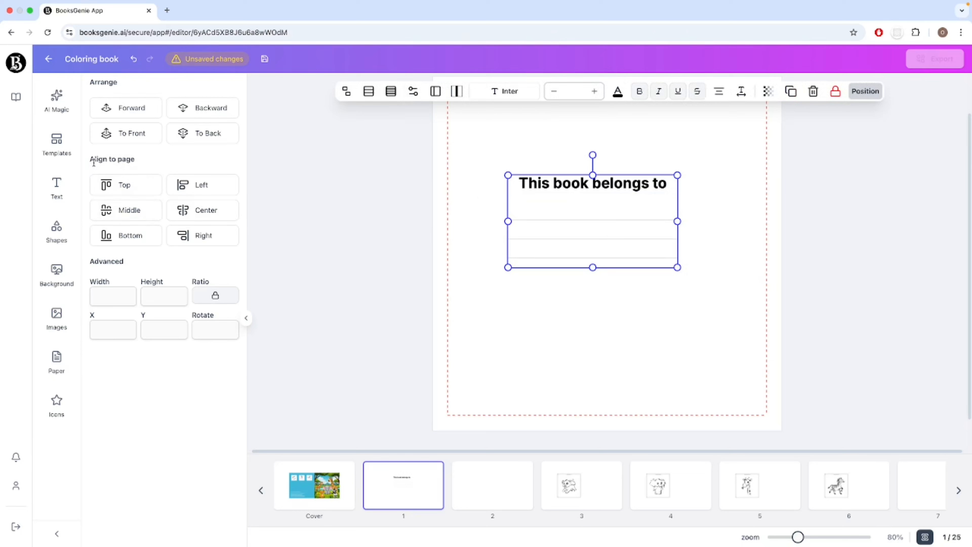
{"action": "left_click", "coordinate": [127, 213]}
{"action": "left_click", "coordinate": [201, 212]}
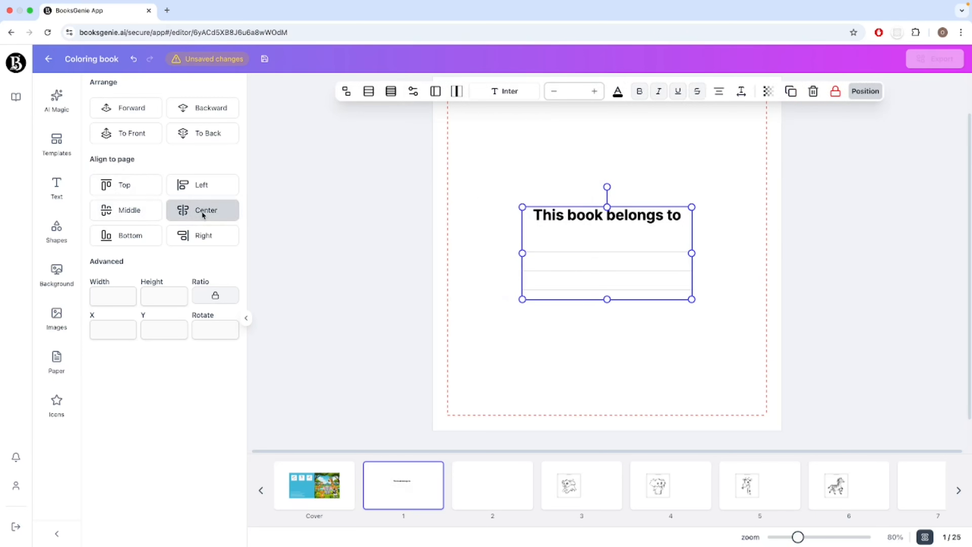
- Ungroup the "This book belongs to" heading from the lined block below it
{"action": "left_click", "coordinate": [699, 341]}
{"action": "scroll", "coordinate": [699, 254], "scroll_direction": "up", "scroll_amount": 3}
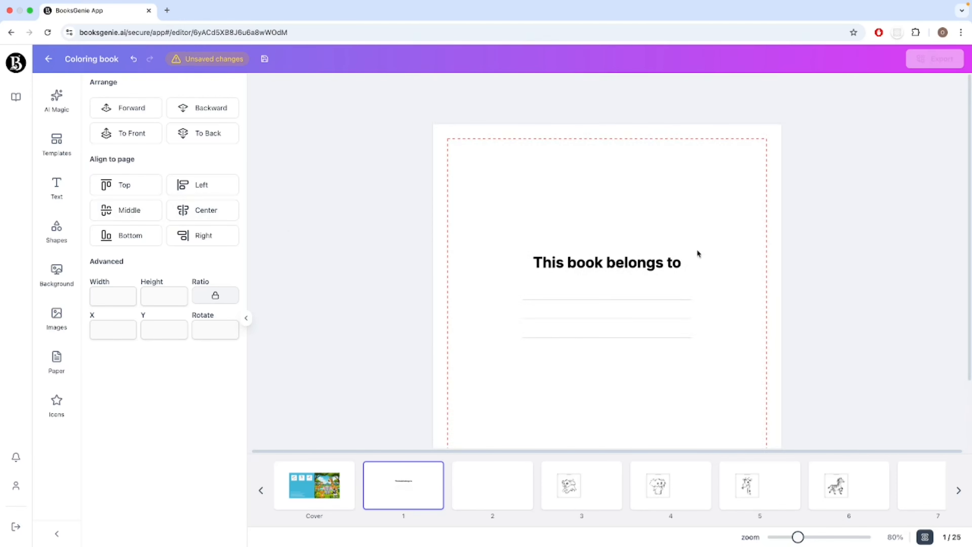
{"action": "scroll", "coordinate": [722, 329], "scroll_direction": "down", "scroll_amount": 2}
{"action": "scroll", "coordinate": [722, 330], "scroll_direction": "down", "scroll_amount": 1}
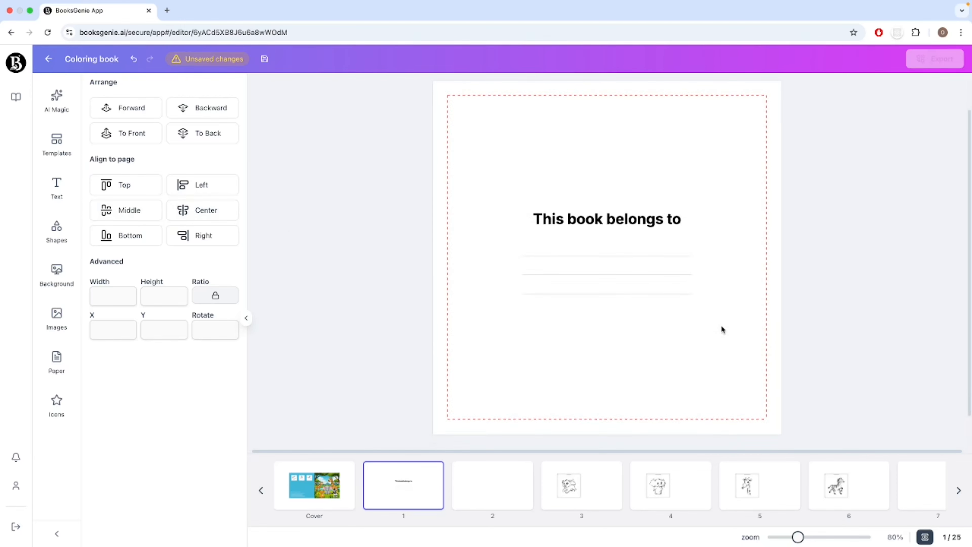
{"action": "left_click", "coordinate": [619, 221]}
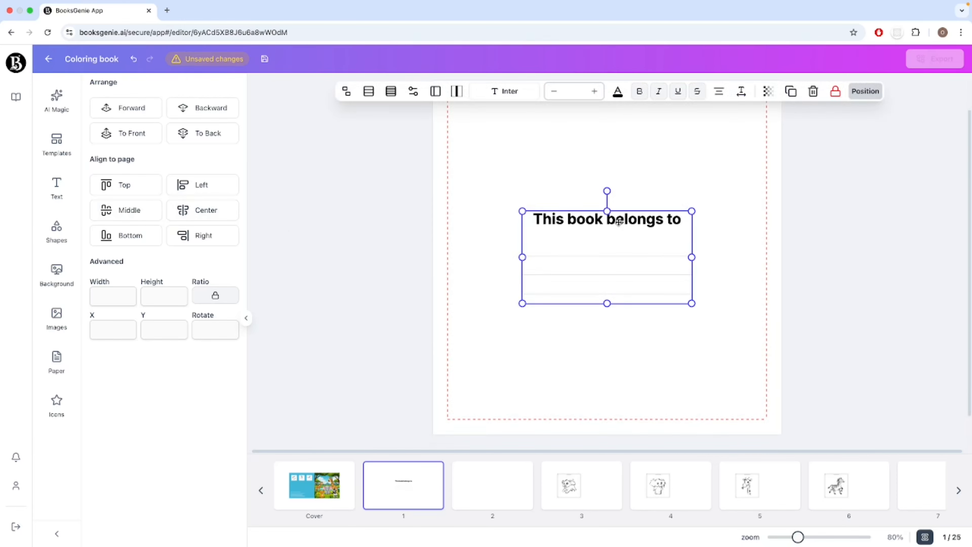
{"action": "left_click", "coordinate": [346, 92]}
{"action": "left_click", "coordinate": [466, 221]}
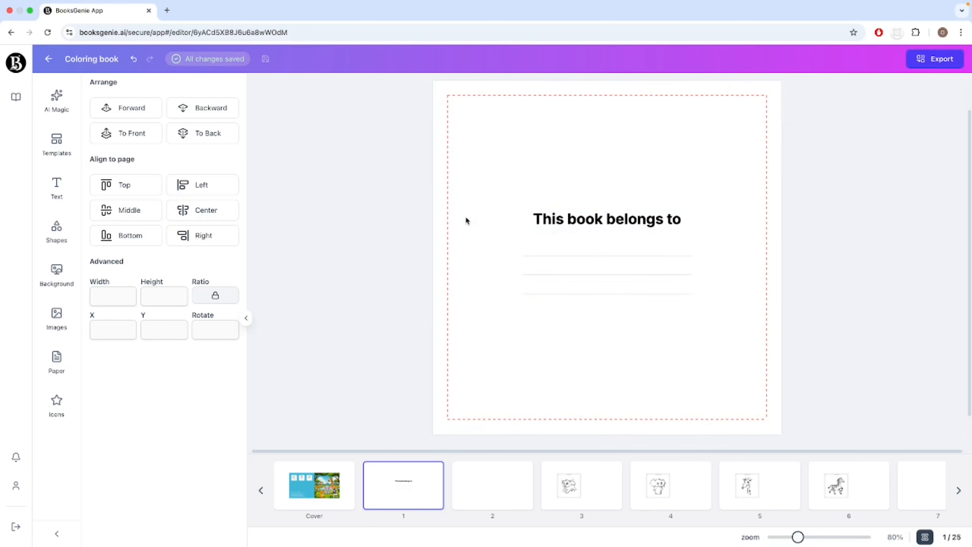
- Change the font of the "This book belongs to" heading to Dancing Script
{"action": "left_click", "coordinate": [603, 231]}
{"action": "left_click", "coordinate": [442, 93]}
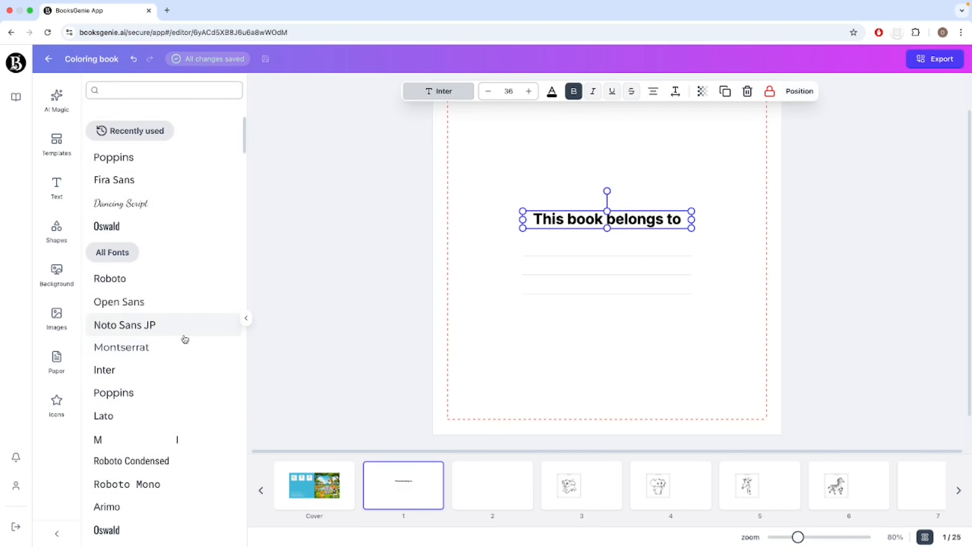
{"action": "scroll", "coordinate": [178, 356], "scroll_direction": "down", "scroll_amount": 1}
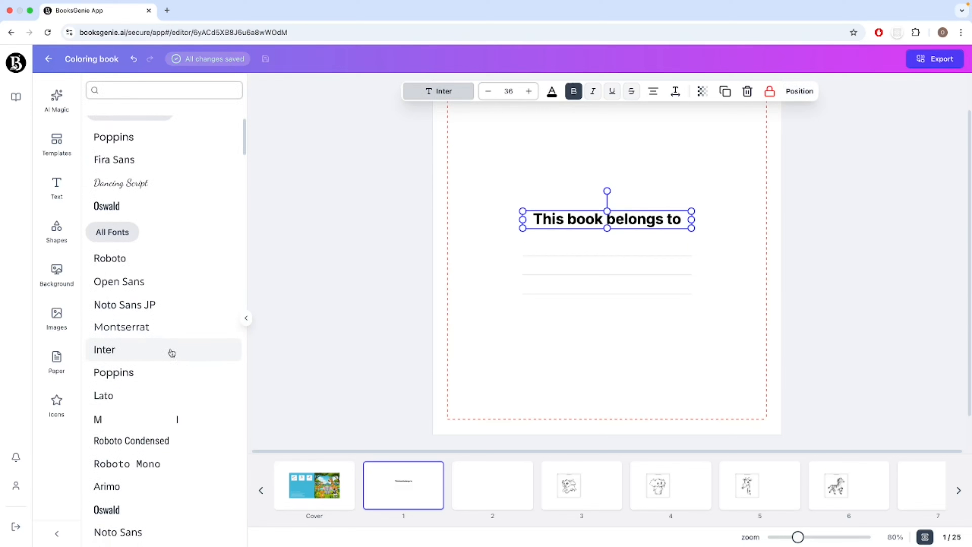
{"action": "left_click", "coordinate": [148, 372]}
{"action": "scroll", "coordinate": [149, 372], "scroll_direction": "down", "scroll_amount": 1}
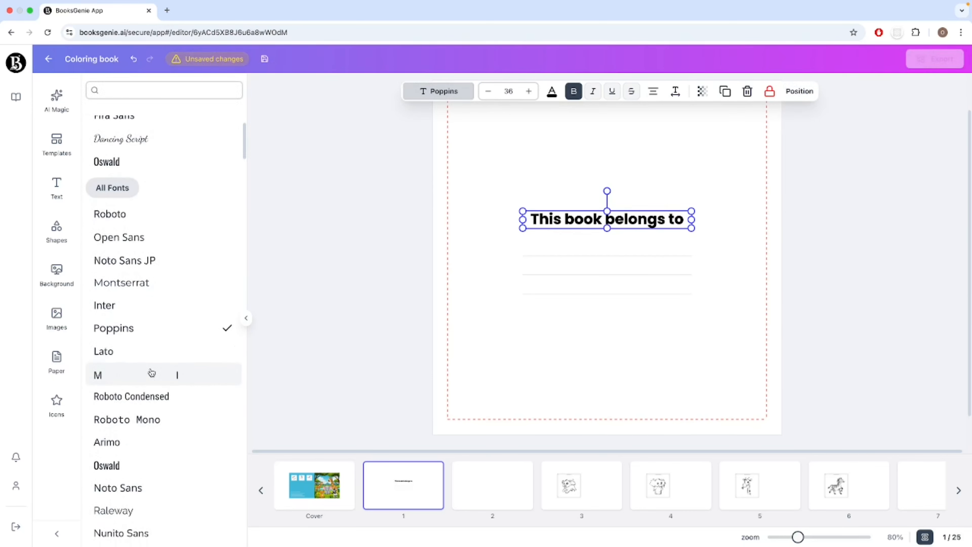
{"action": "scroll", "coordinate": [150, 371], "scroll_direction": "down", "scroll_amount": 3}
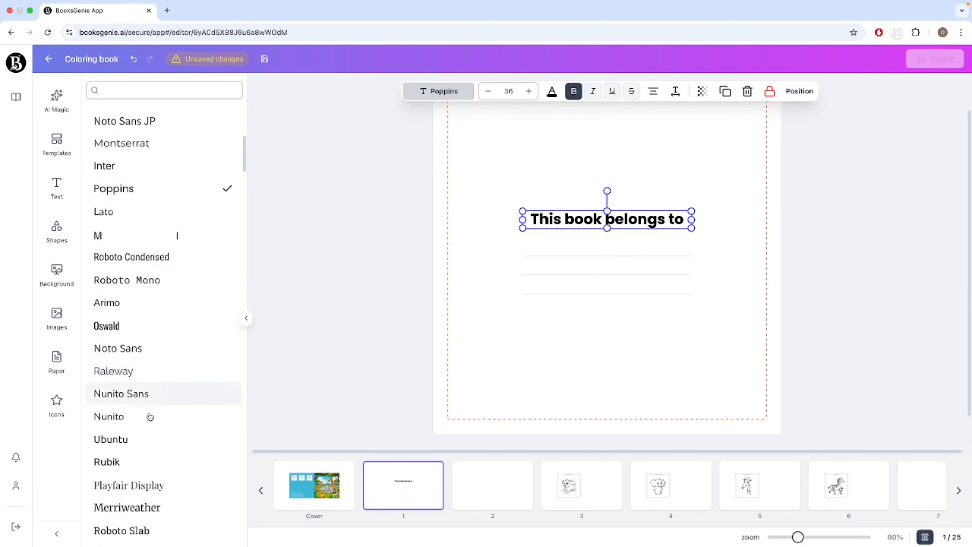
{"action": "scroll", "coordinate": [189, 380], "scroll_direction": "up", "scroll_amount": 5}
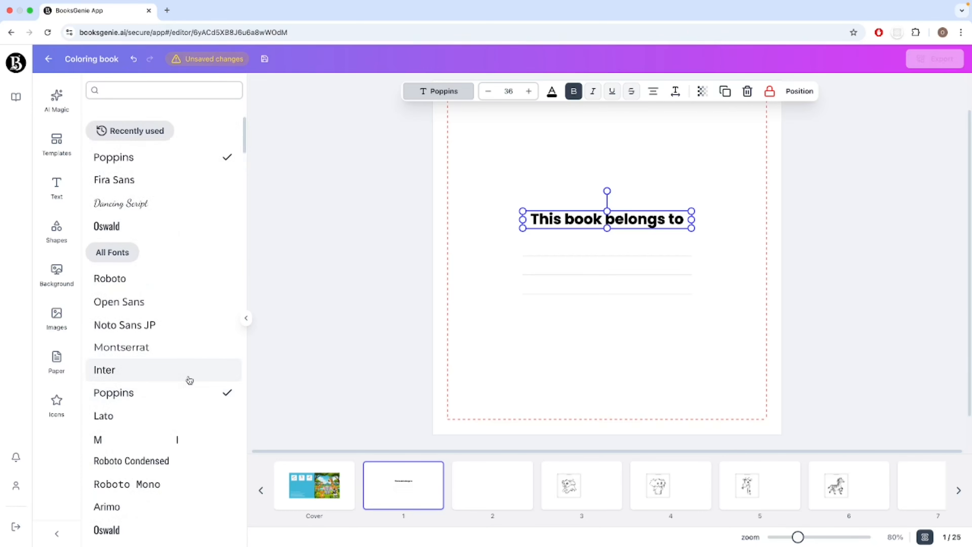
{"action": "left_click", "coordinate": [136, 203]}
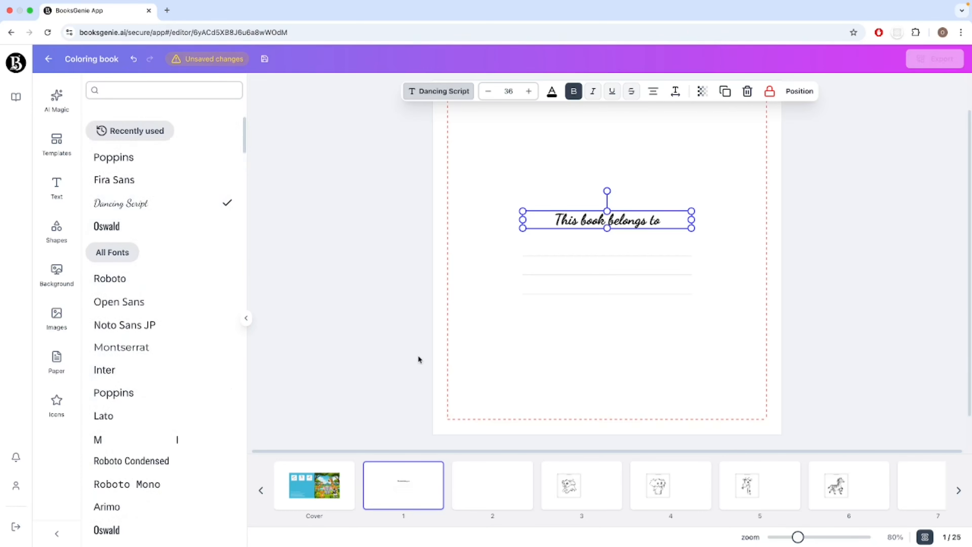
- Increase the heading's font size to 52
{"action": "left_click", "coordinate": [529, 91]}
{"action": "left_click", "coordinate": [529, 92]}
{"action": "left_click", "coordinate": [529, 92]}
{"action": "left_click", "coordinate": [529, 92]}
{"action": "left_click", "coordinate": [530, 92]}
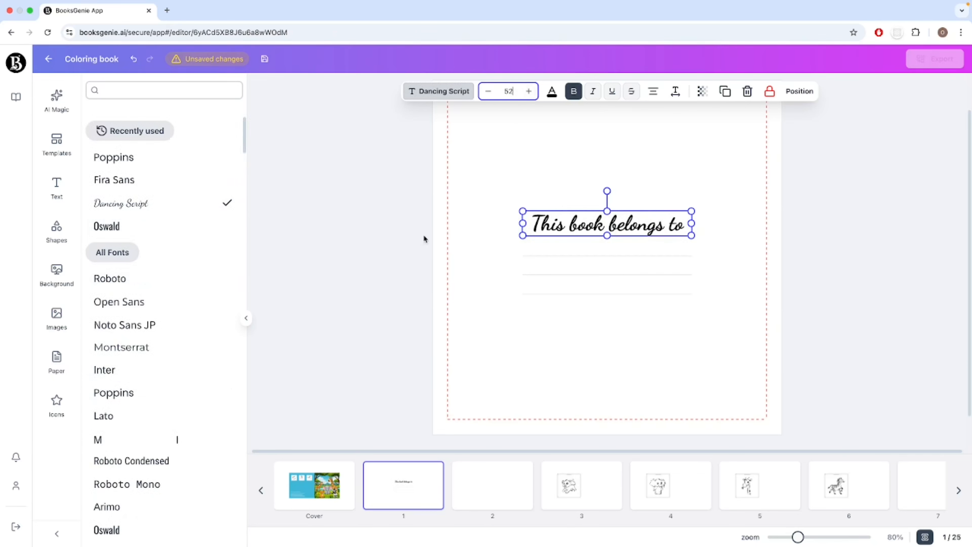
{"action": "left_click", "coordinate": [421, 241]}
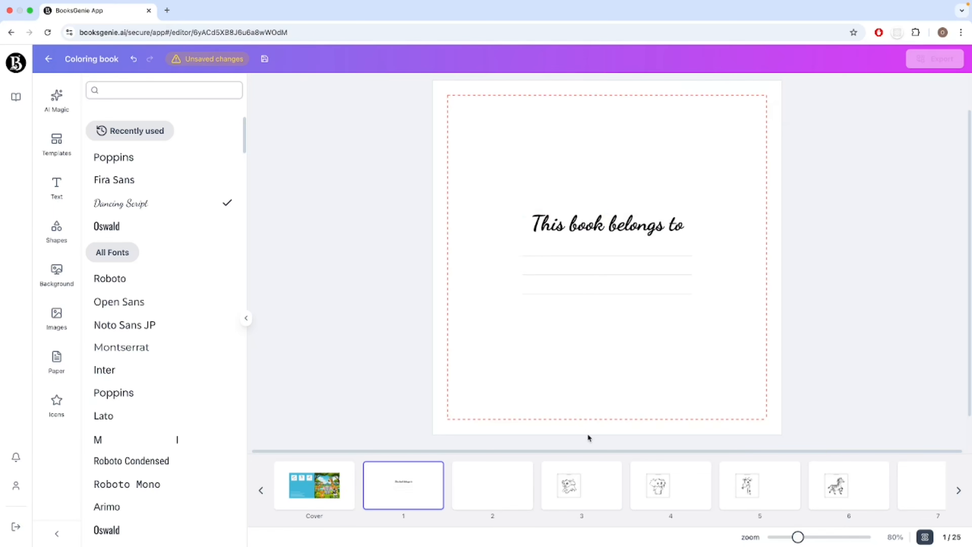
- Look through the interior pages from blank page 2 to the zebra page and collapse the font list for more room
{"action": "left_click", "coordinate": [482, 492]}
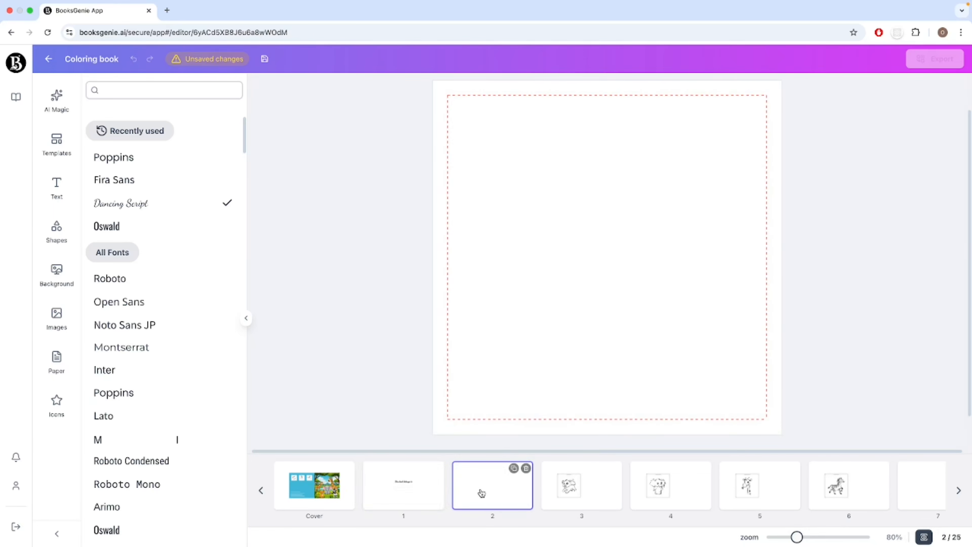
{"action": "left_click", "coordinate": [597, 498]}
{"action": "left_click", "coordinate": [715, 502]}
{"action": "left_click", "coordinate": [590, 499]}
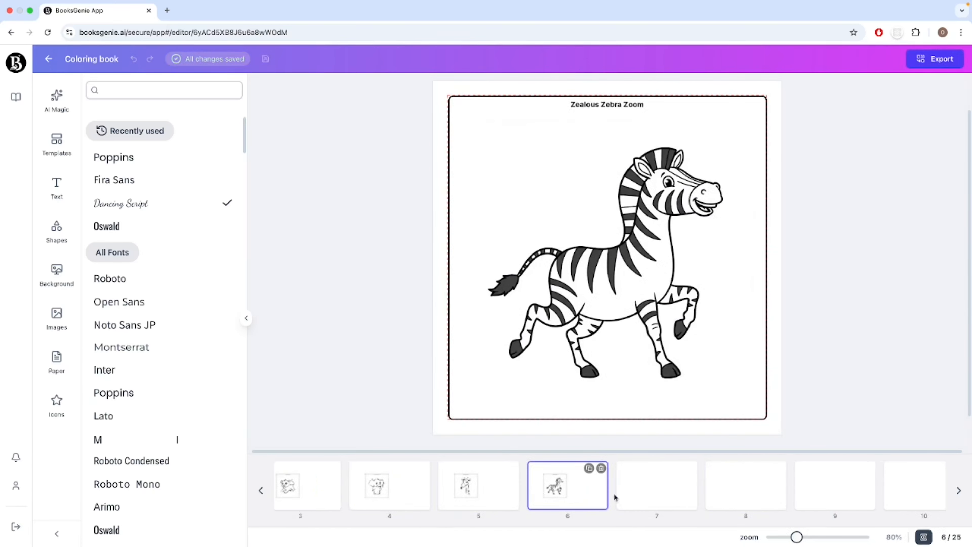
{"action": "left_click", "coordinate": [246, 318]}
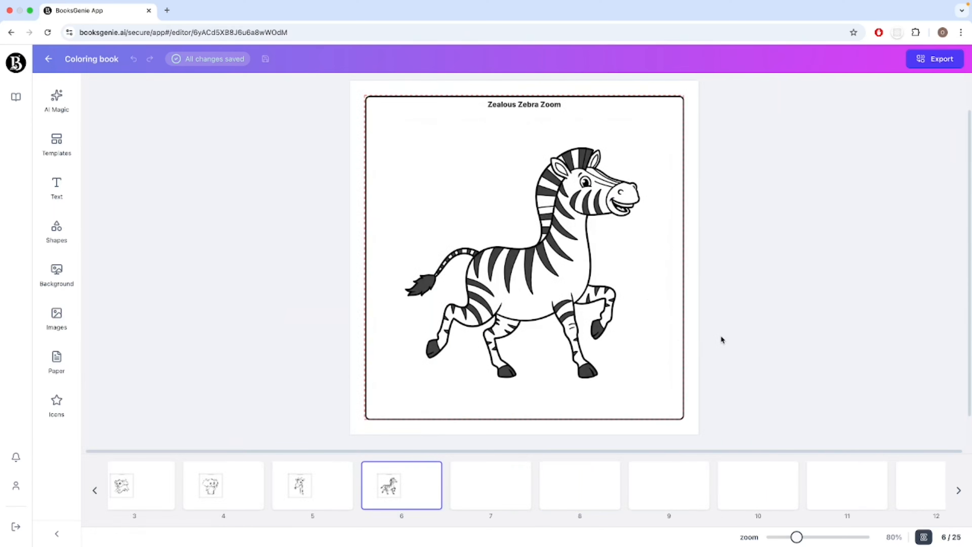
- Open the AI coloring book generator, look over its idea and art style settings, and close it
{"action": "left_click", "coordinate": [57, 109]}
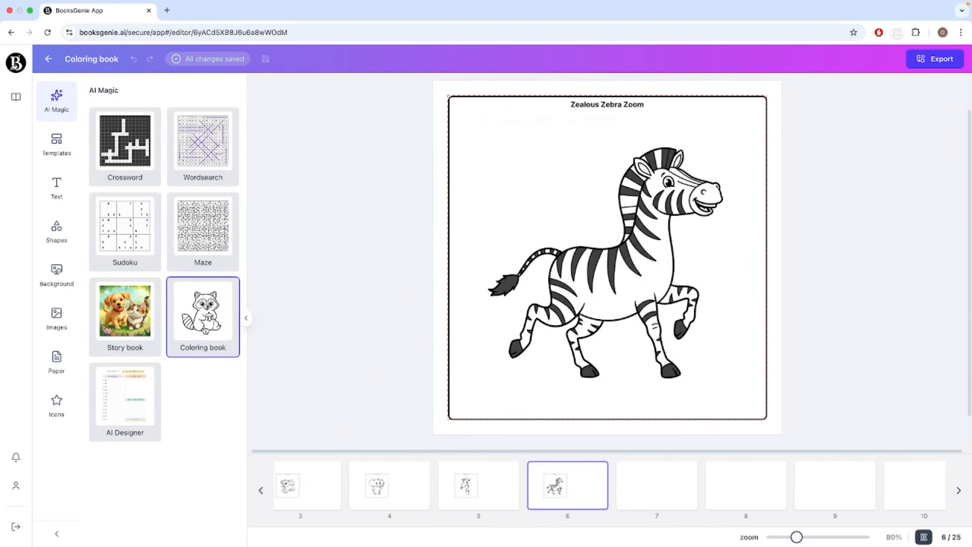
{"action": "left_click", "coordinate": [206, 329]}
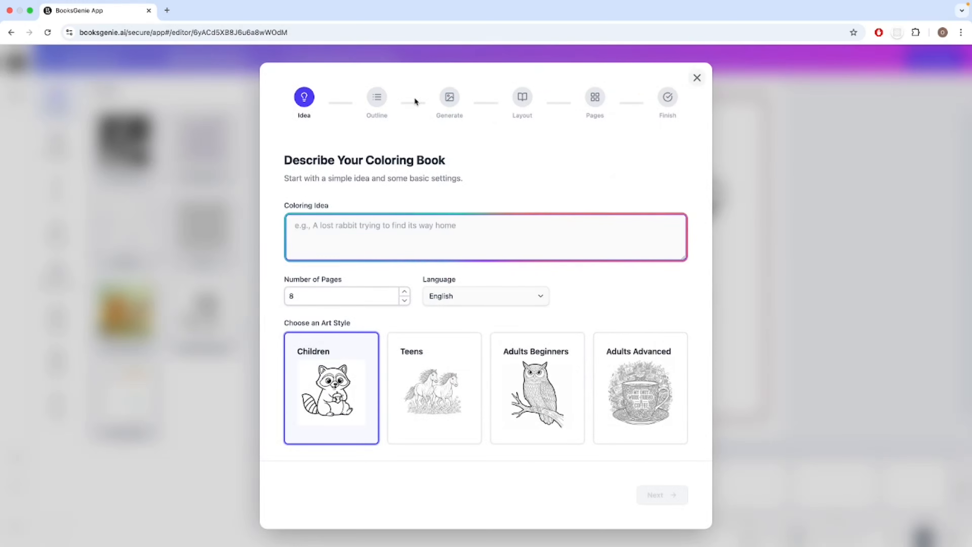
{"action": "left_click", "coordinate": [696, 78]}
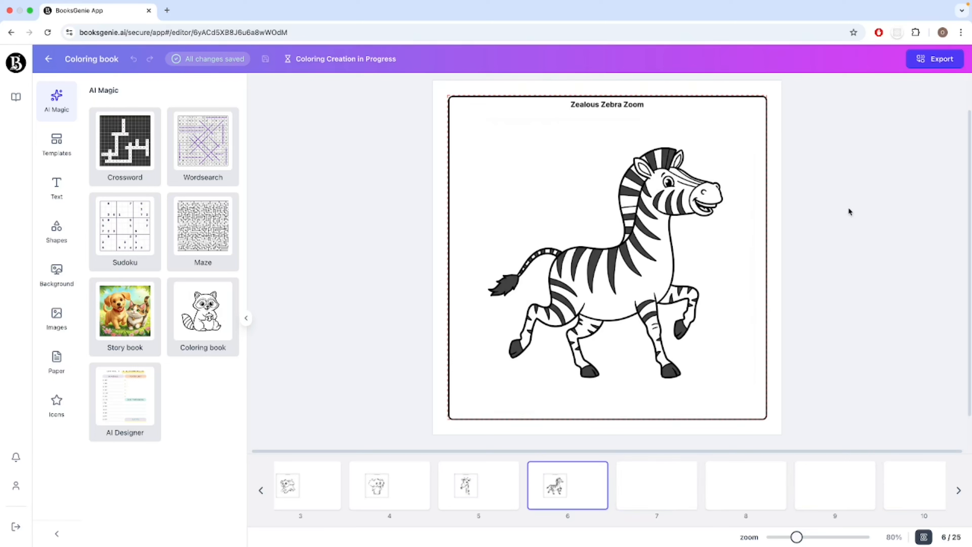
- Export the coloring book and save the downloaded archive to the Desktop
{"action": "left_click", "coordinate": [938, 61]}
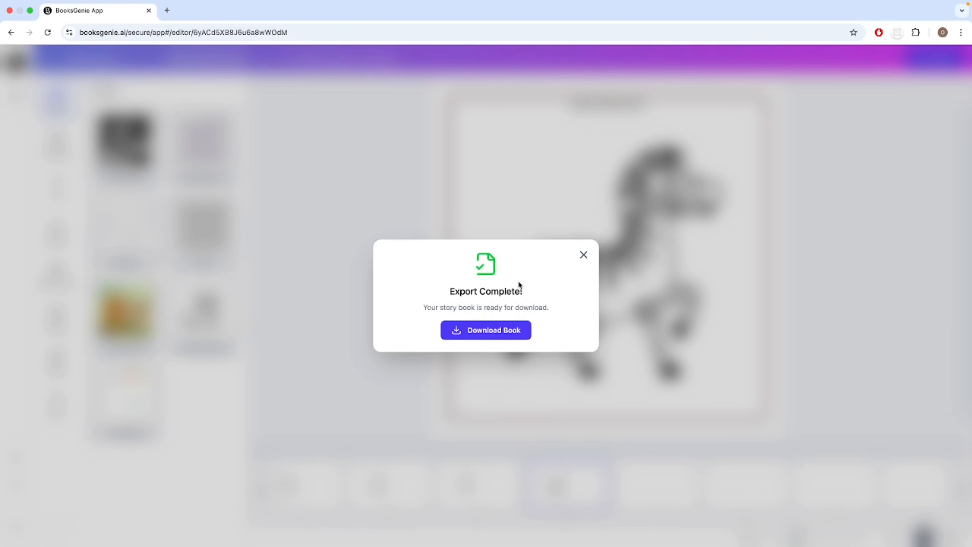
{"action": "left_click", "coordinate": [492, 330]}
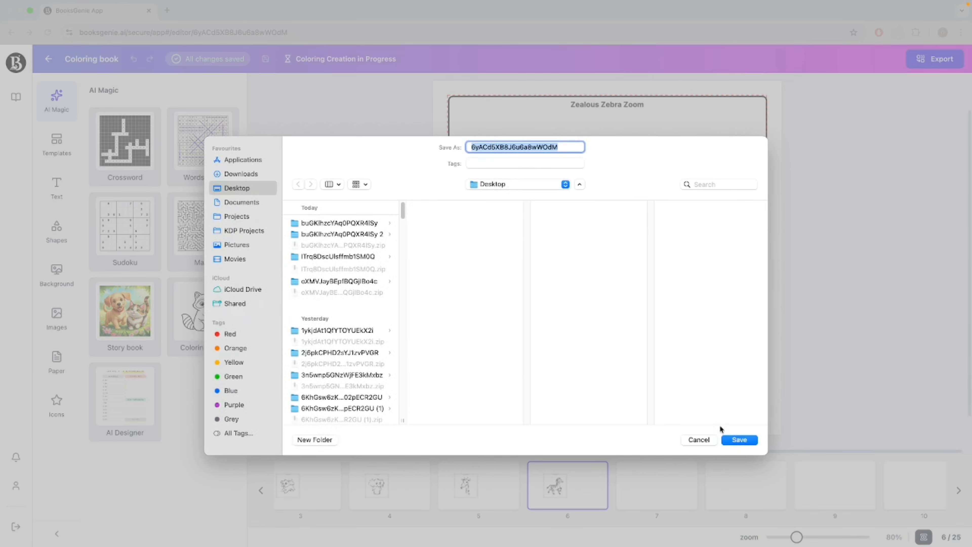
{"action": "left_click", "coordinate": [739, 440]}
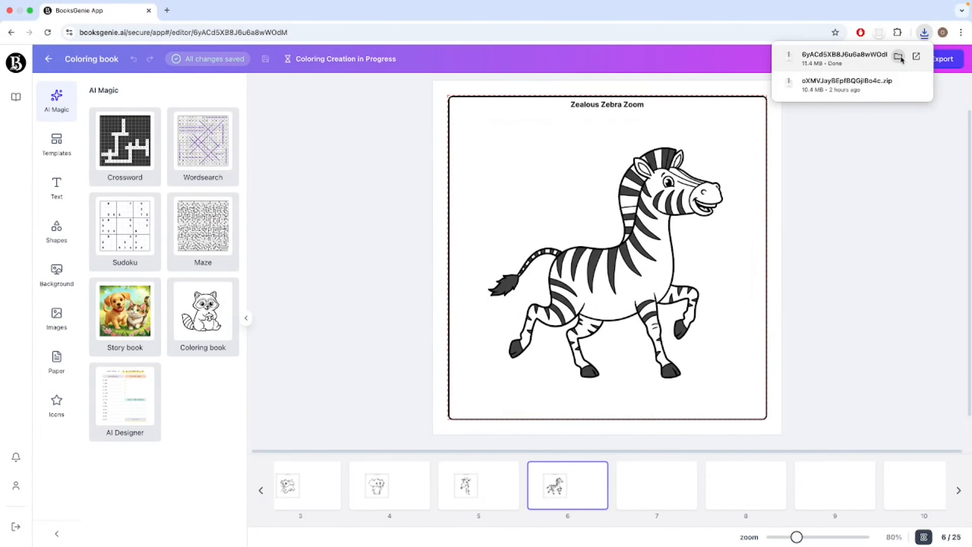
- Open cover.pdf from the exported book's folder, enlarge it to inspect the front and back cover, and close it
{"action": "left_click", "coordinate": [901, 59]}
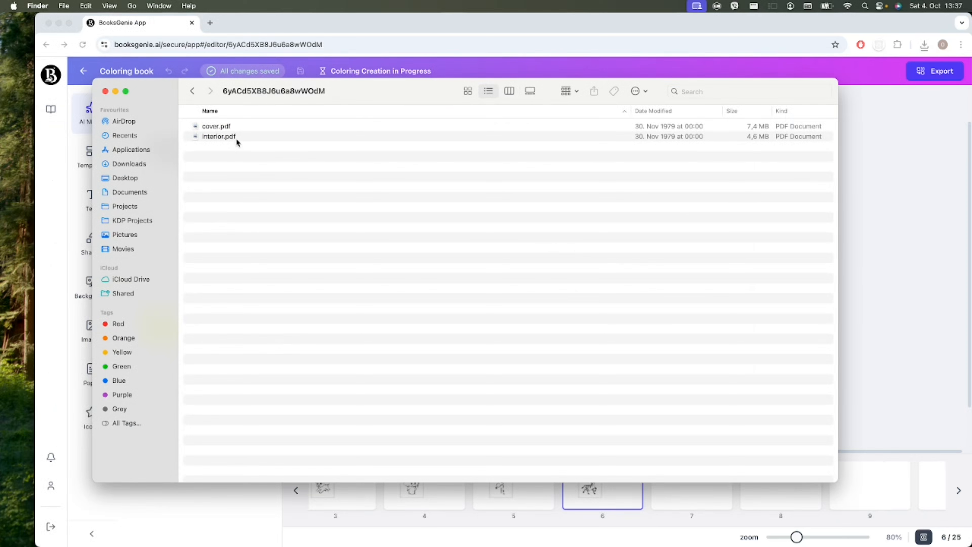
{"action": "double_click", "coordinate": [222, 128]}
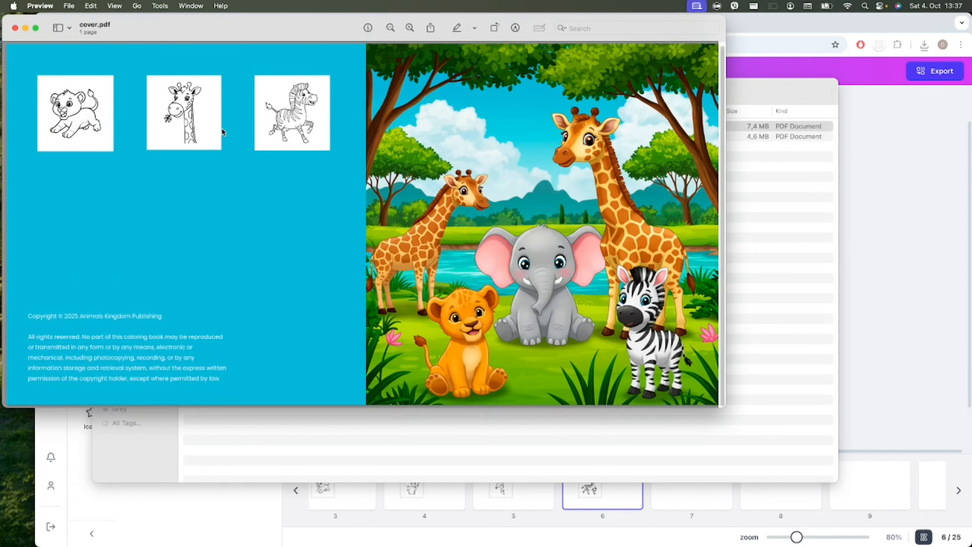
{"action": "left_click_drag", "start_coordinate": [272, 36], "coordinate": [354, 64]}
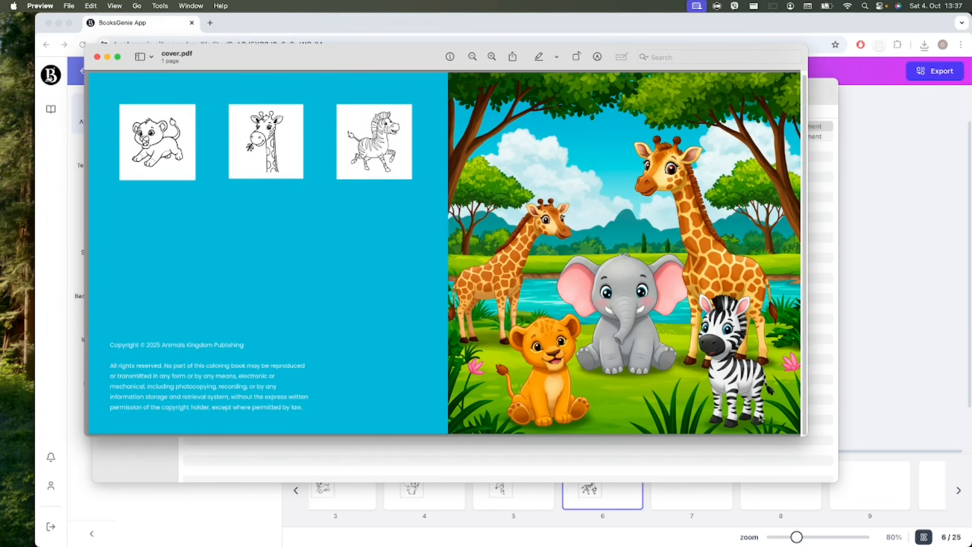
{"action": "left_click_drag", "start_coordinate": [810, 441], "coordinate": [878, 466]}
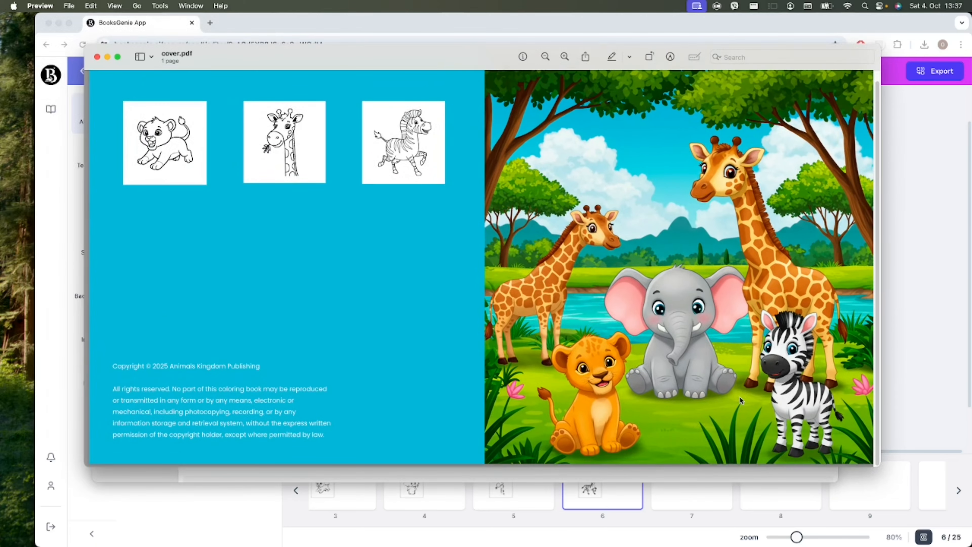
{"action": "scroll", "coordinate": [739, 396], "scroll_direction": "up", "scroll_amount": 1}
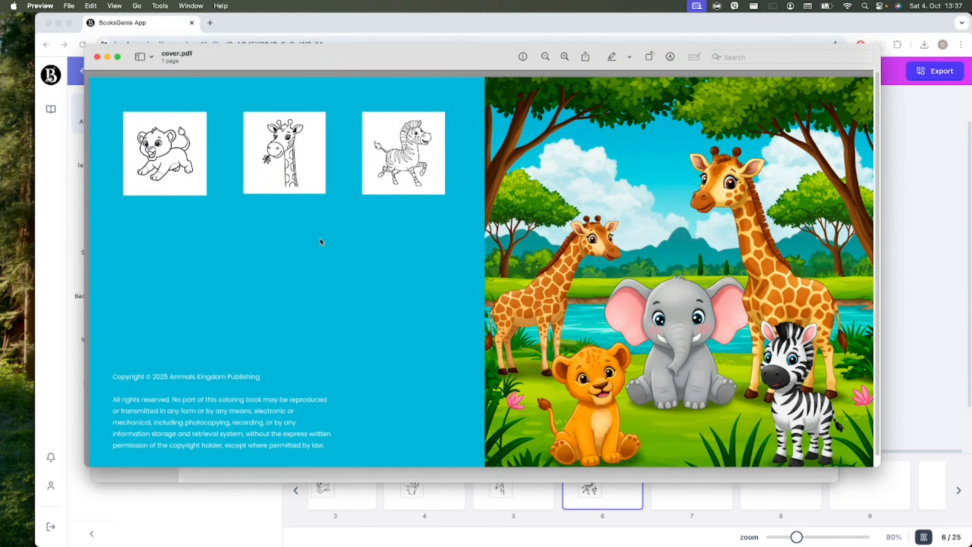
{"action": "left_click", "coordinate": [98, 57]}
- Open interior.pdf and check the ownership page, the animal coloring pages and the blank pages near the end
{"action": "double_click", "coordinate": [221, 137]}
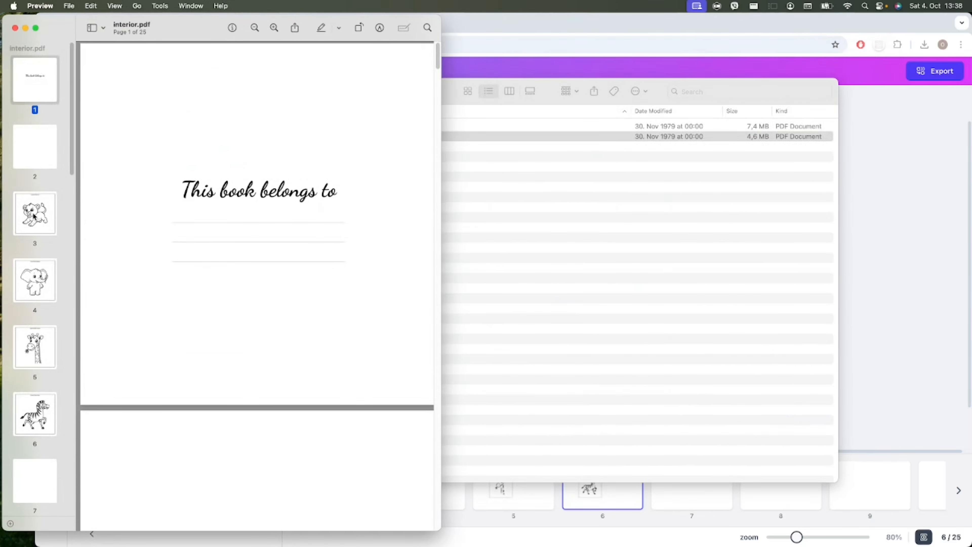
{"action": "scroll", "coordinate": [34, 216], "scroll_direction": "down", "scroll_amount": 5}
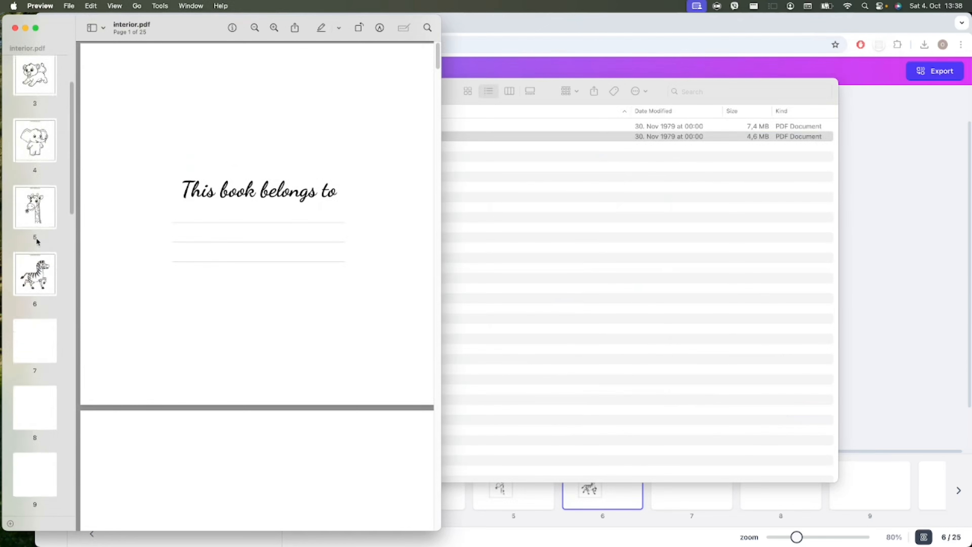
{"action": "scroll", "coordinate": [37, 241], "scroll_direction": "up", "scroll_amount": 2}
{"action": "left_click", "coordinate": [33, 139]}
{"action": "left_click", "coordinate": [36, 229]}
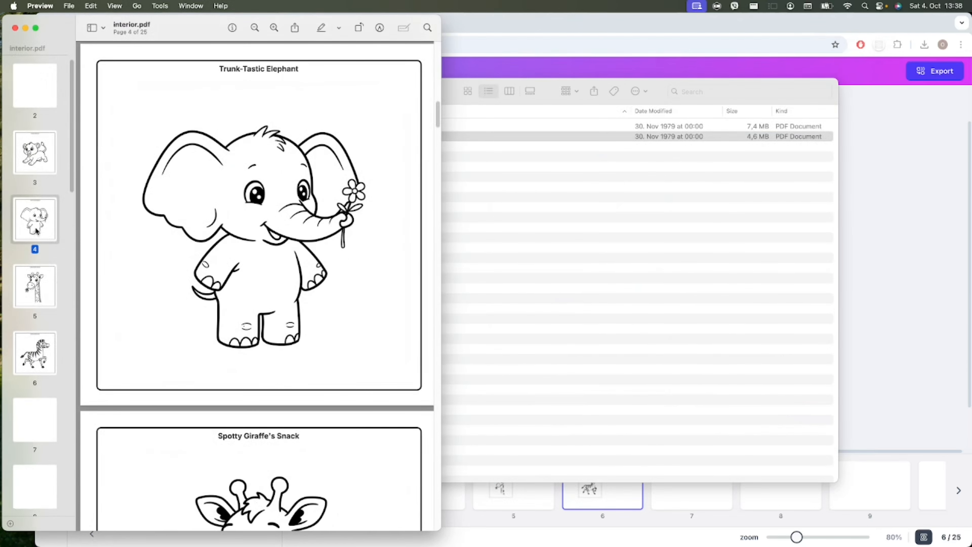
{"action": "left_click", "coordinate": [42, 295]}
{"action": "left_click", "coordinate": [40, 354]}
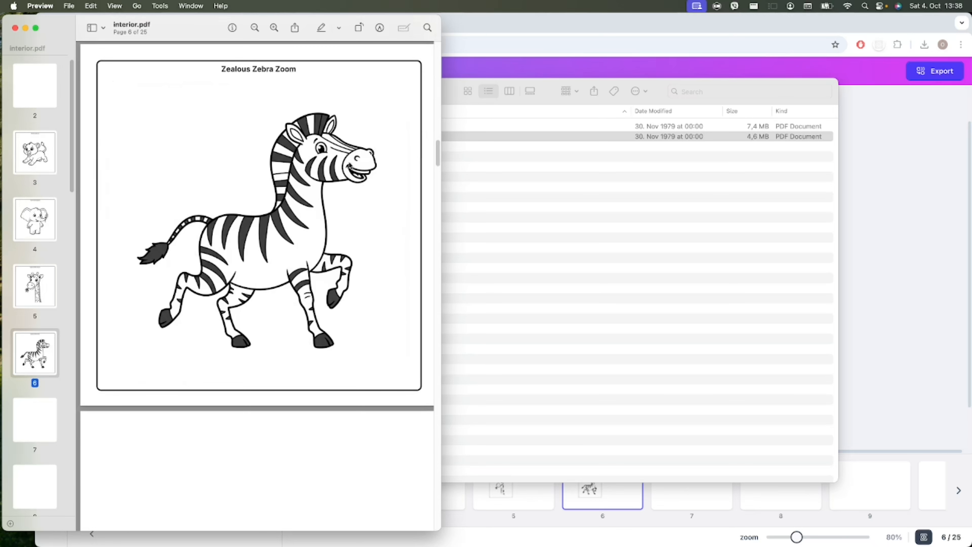
{"action": "scroll", "coordinate": [350, 166], "scroll_direction": "down", "scroll_amount": 3}
{"action": "scroll", "coordinate": [386, 306], "scroll_direction": "up", "scroll_amount": 4}
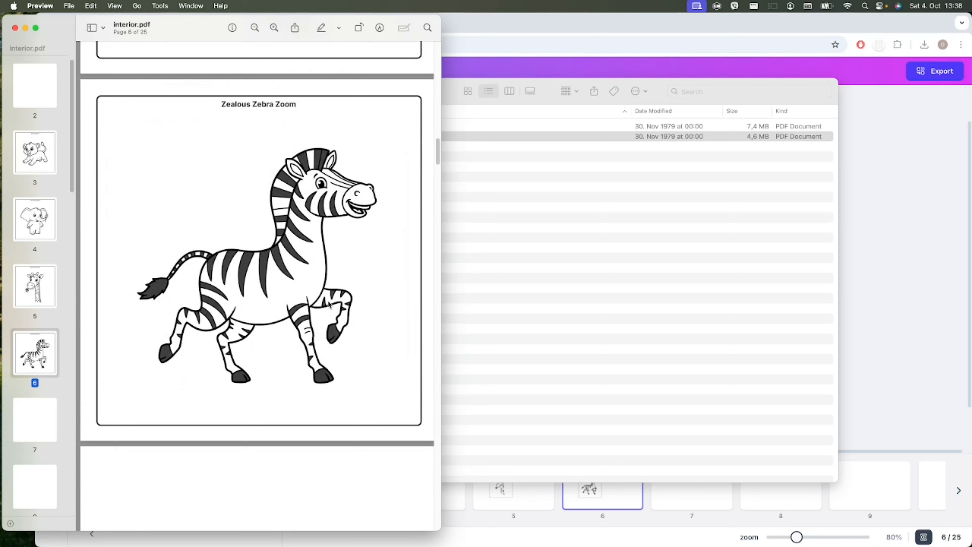
{"action": "scroll", "coordinate": [34, 382], "scroll_direction": "down", "scroll_amount": 15}
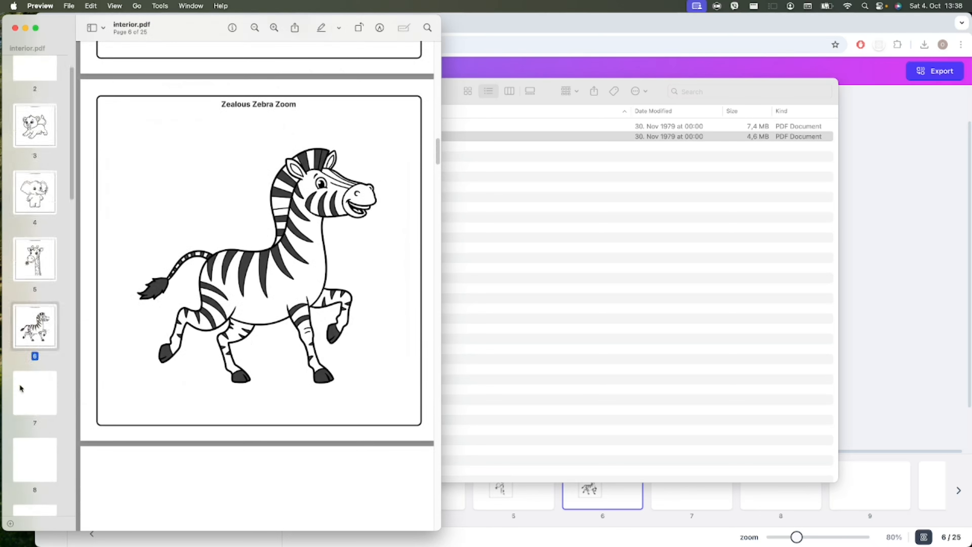
{"action": "left_click", "coordinate": [42, 396]}
{"action": "left_click", "coordinate": [42, 405]}
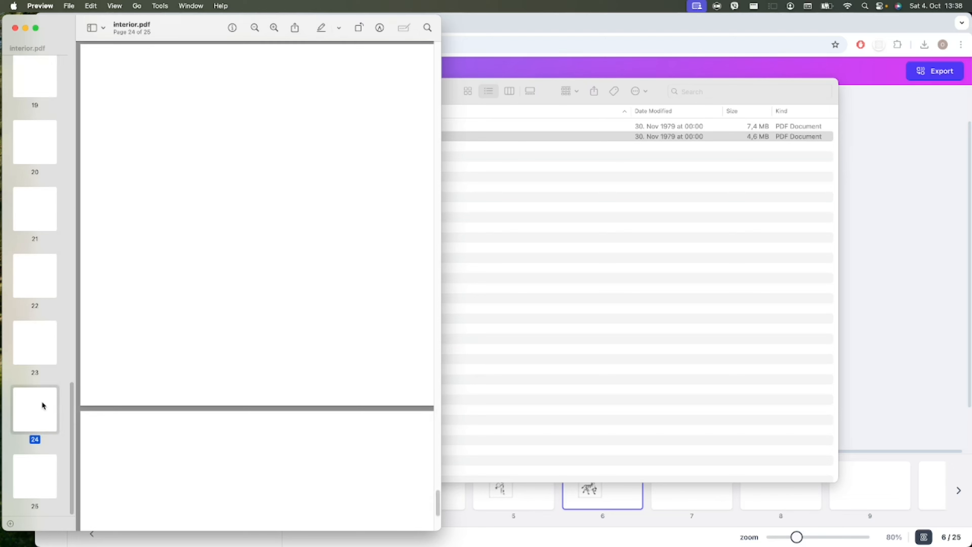
- Switch back to BooksGenie and open the book's cover page in the editor
{"action": "left_click", "coordinate": [555, 278]}
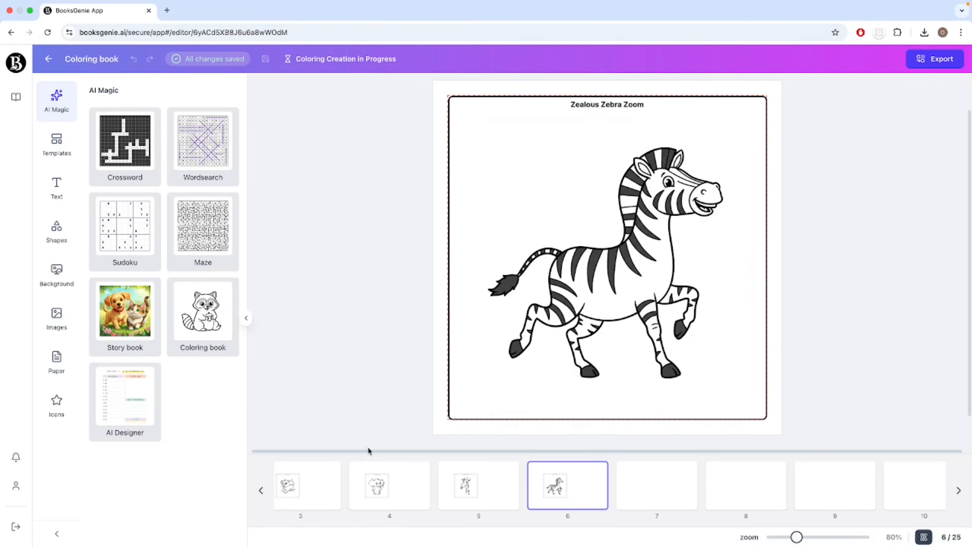
{"action": "scroll", "coordinate": [325, 484], "scroll_direction": "left", "scroll_amount": 5}
{"action": "left_click", "coordinate": [331, 492]}
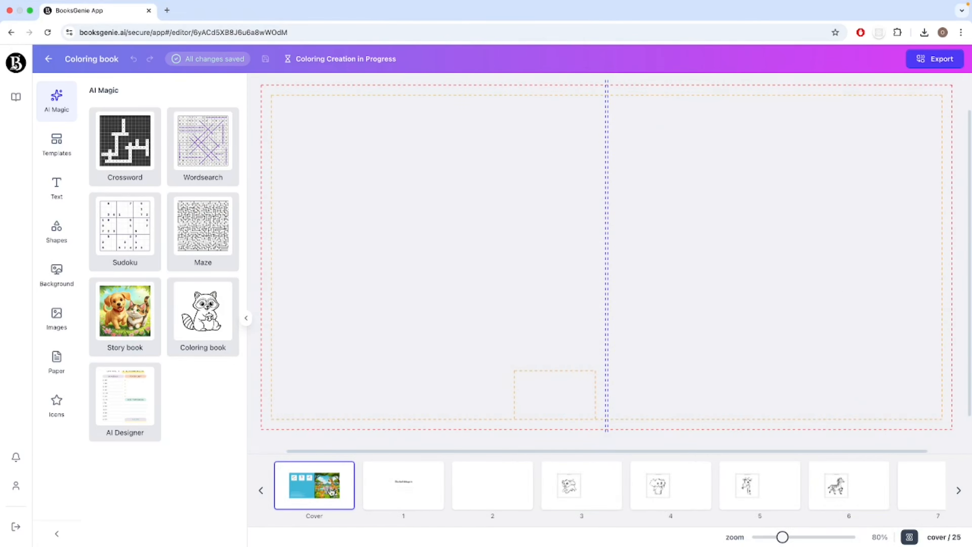
- Add the jagged-edged banner shape to the front cover and stretch it wider across the animals, with a slightly reduced height
{"action": "left_click", "coordinate": [777, 536]}
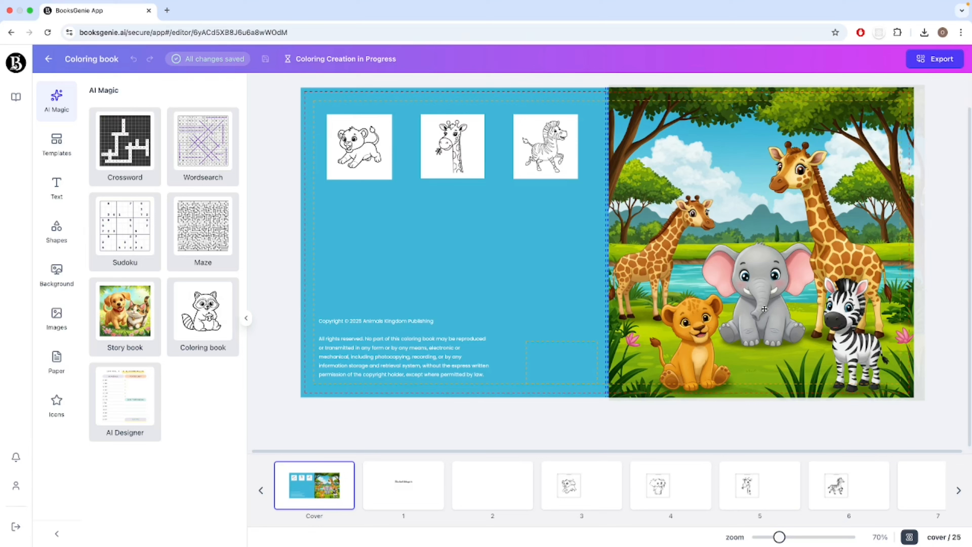
{"action": "left_click", "coordinate": [60, 235]}
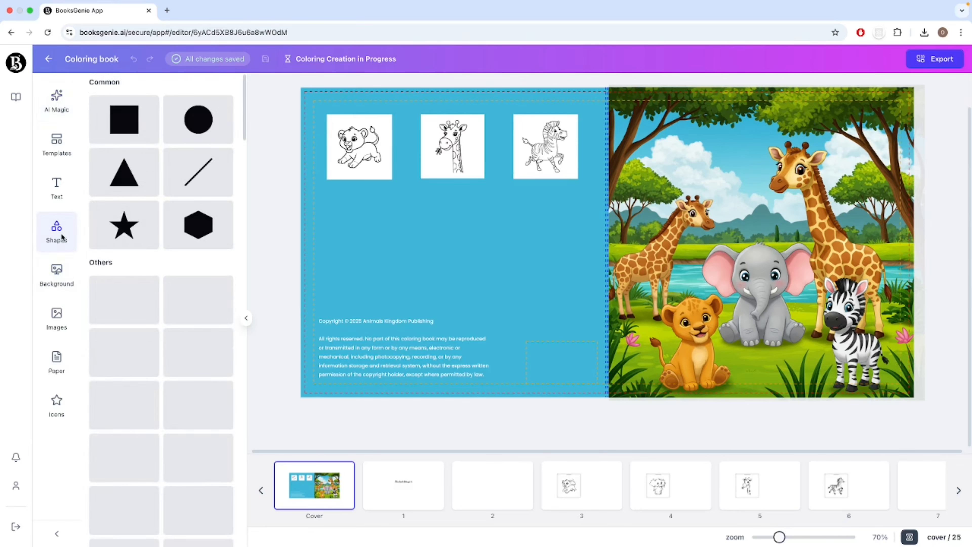
{"action": "left_click_drag", "start_coordinate": [118, 313], "coordinate": [874, 326]}
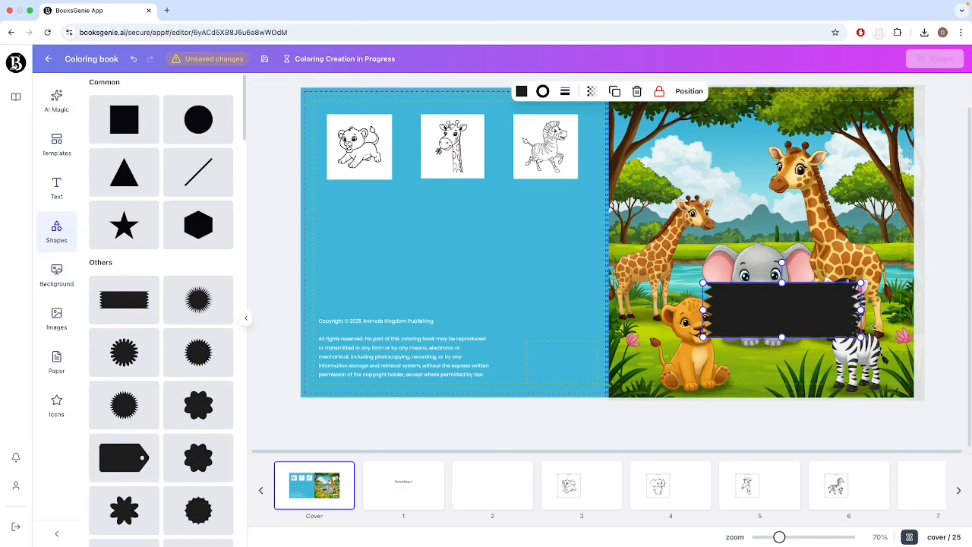
{"action": "left_click_drag", "start_coordinate": [703, 309], "coordinate": [654, 309]}
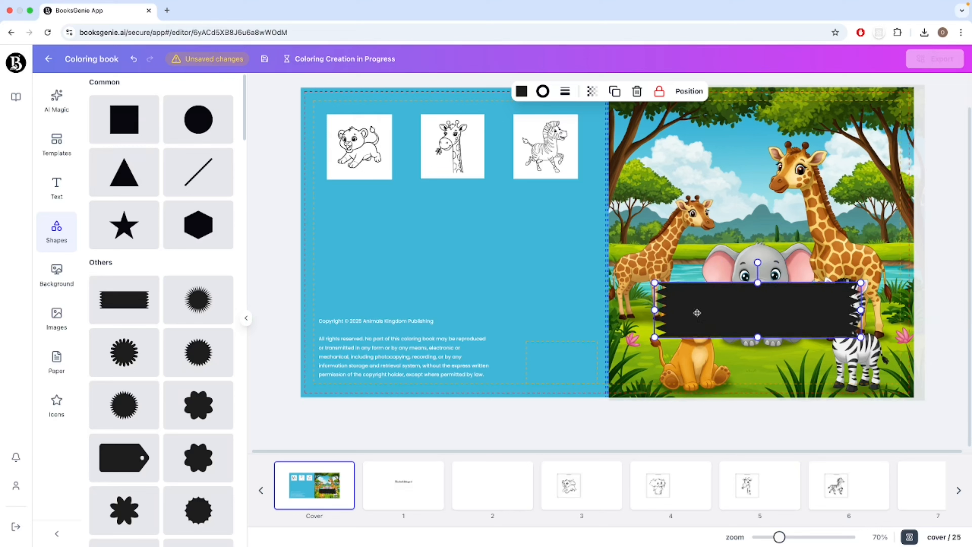
{"action": "left_click_drag", "start_coordinate": [863, 310], "coordinate": [874, 310]}
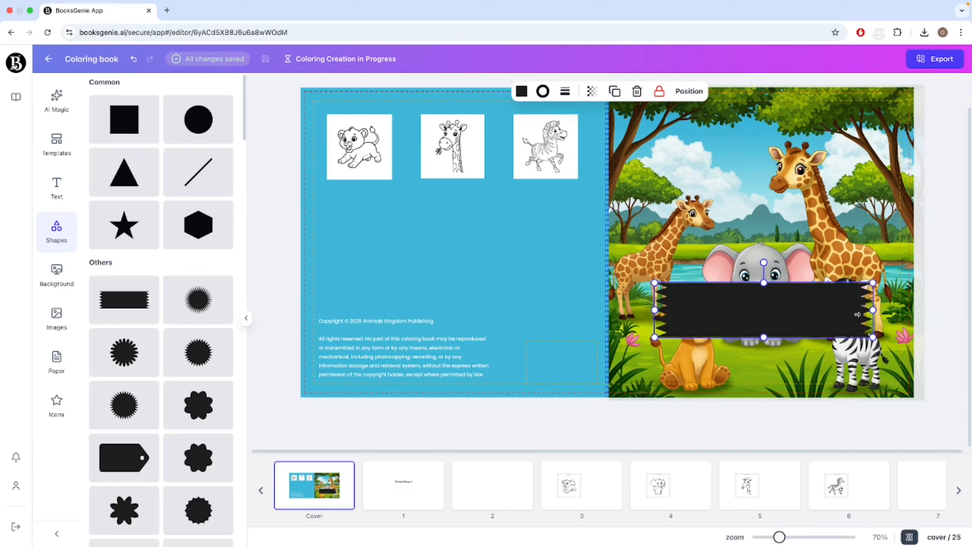
{"action": "left_click_drag", "start_coordinate": [763, 337], "coordinate": [763, 333]}
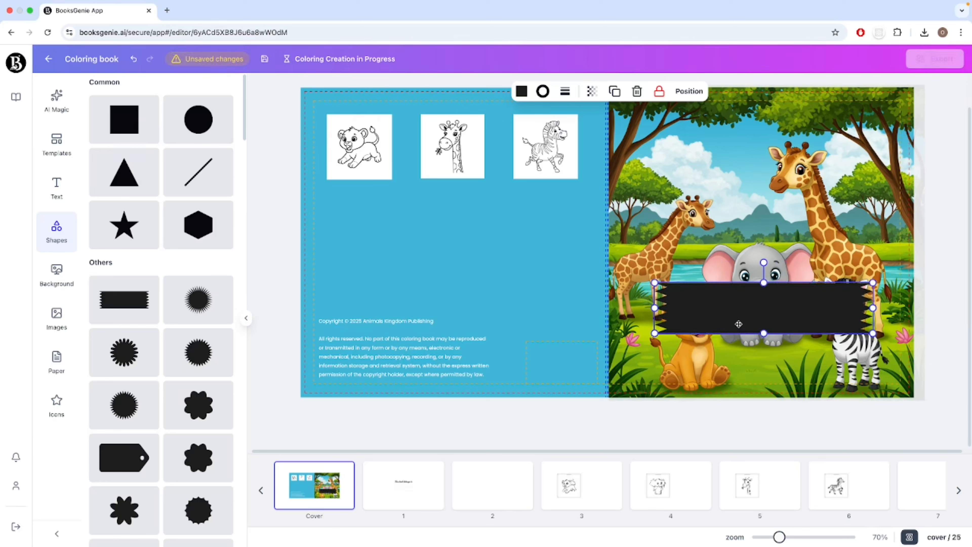
- Fill the banner with white (#FFFFFF), shift it slightly lower and reduce its opacity to 77
{"action": "left_click", "coordinate": [522, 91]}
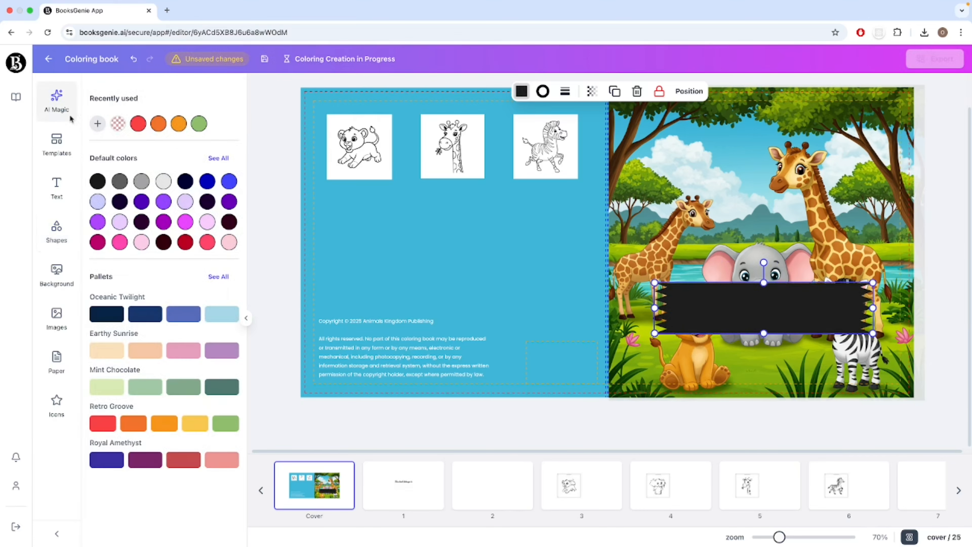
{"action": "left_click", "coordinate": [97, 124]}
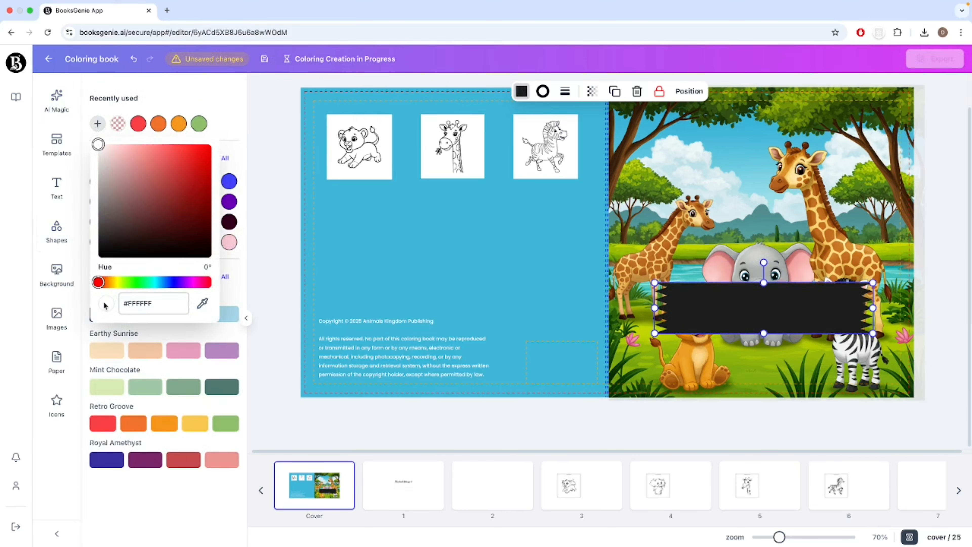
{"action": "mouse_move", "coordinate": [98, 144]}
{"action": "left_mouse_down"}
{"action": "mouse_move", "coordinate": [113, 151]}
{"action": "mouse_move", "coordinate": [97, 143]}
{"action": "left_mouse_up"}
{"action": "left_click", "coordinate": [395, 256]}
{"action": "left_click_drag", "start_coordinate": [729, 309], "coordinate": [743, 319]}
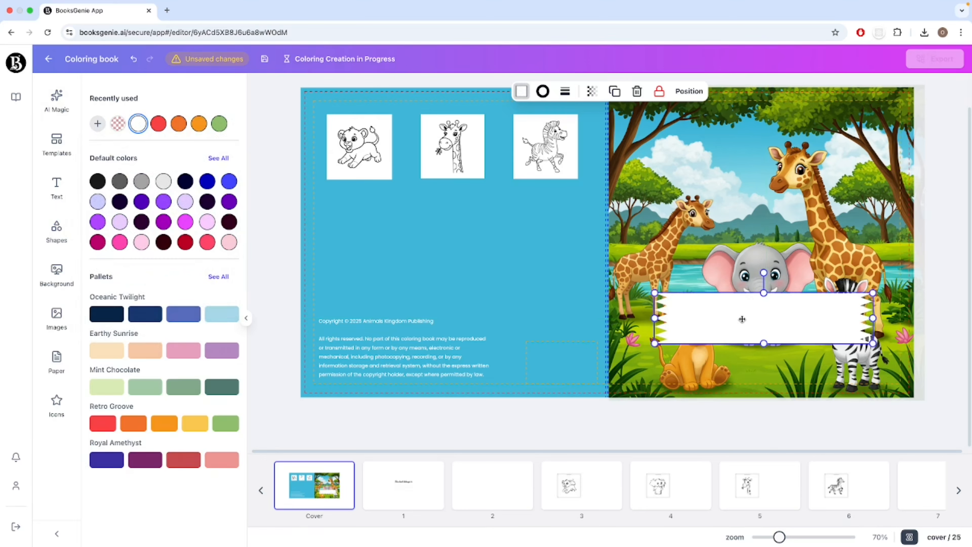
{"action": "left_click", "coordinate": [591, 91]}
{"action": "left_click_drag", "start_coordinate": [651, 133], "coordinate": [622, 134]}
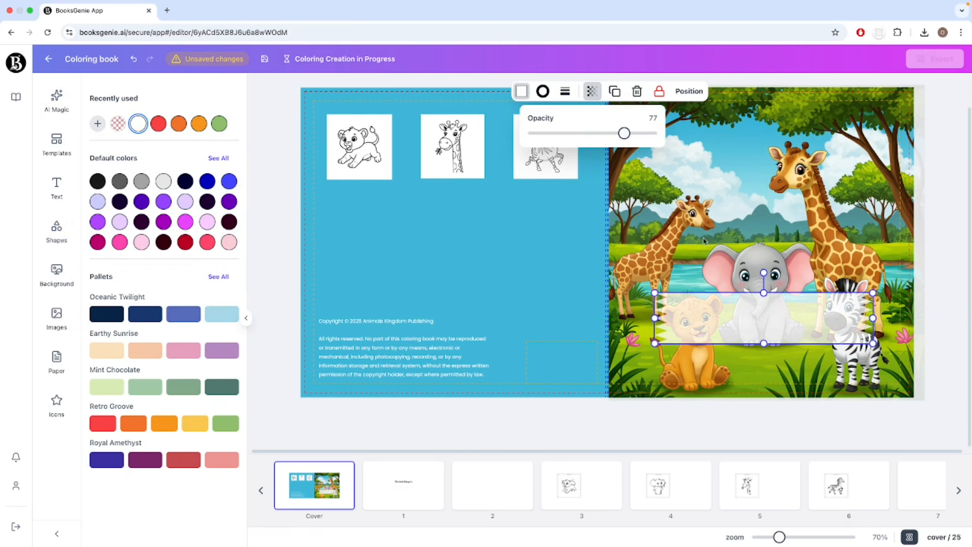
{"action": "left_click", "coordinate": [752, 336]}
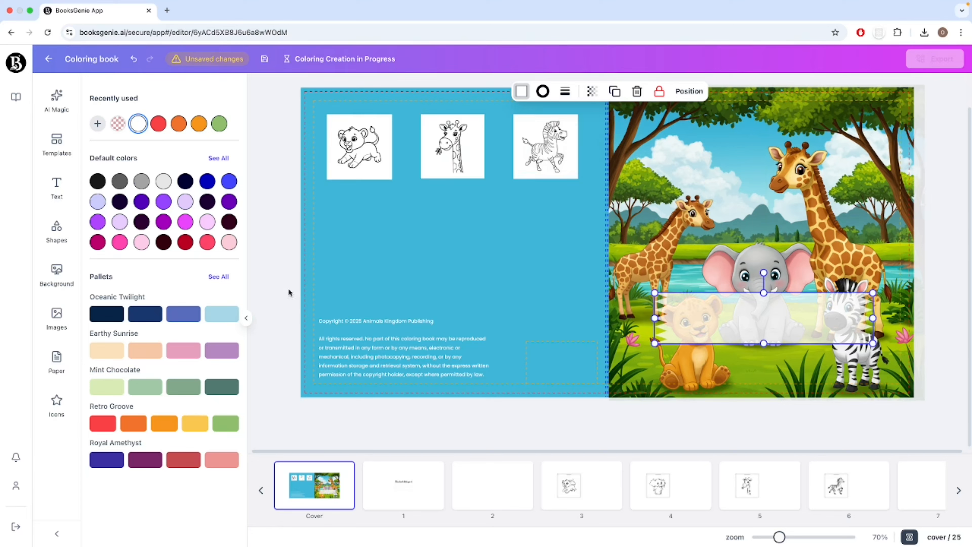
- Add a heading, narrow its text box, place it on the banner and change its text to "Animals kingdom"
{"action": "left_click", "coordinate": [55, 191]}
{"action": "left_click", "coordinate": [156, 198]}
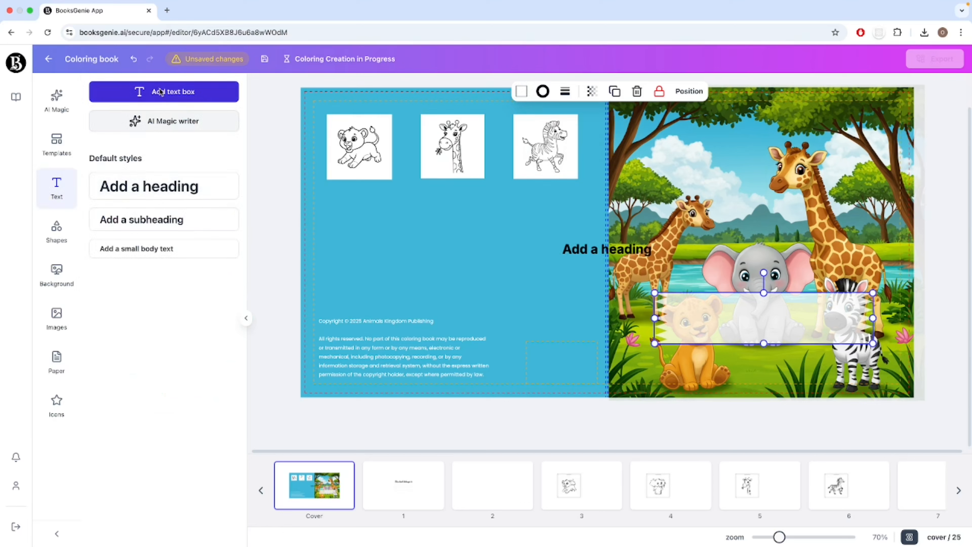
{"action": "left_click", "coordinate": [587, 256]}
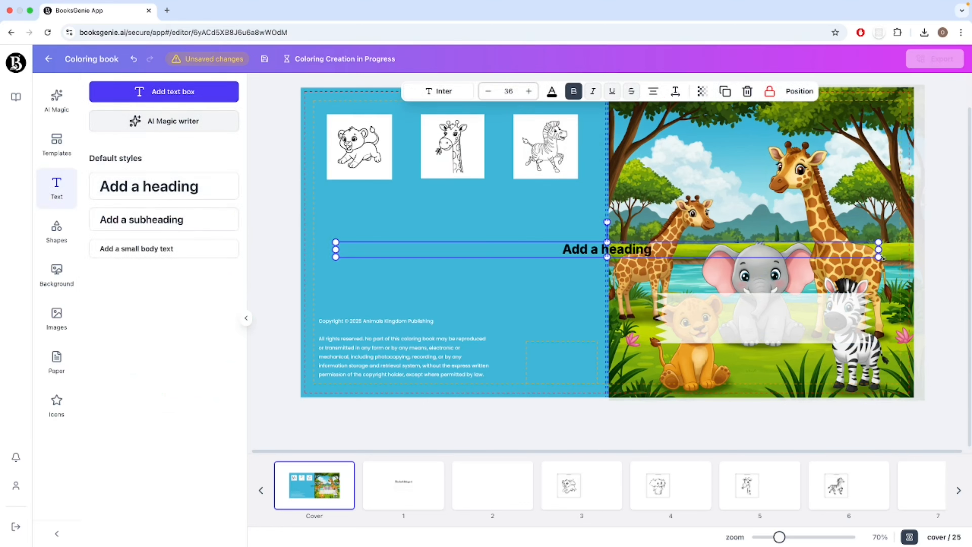
{"action": "left_click_drag", "start_coordinate": [879, 249], "coordinate": [710, 313]}
{"action": "double_click", "coordinate": [810, 319]}
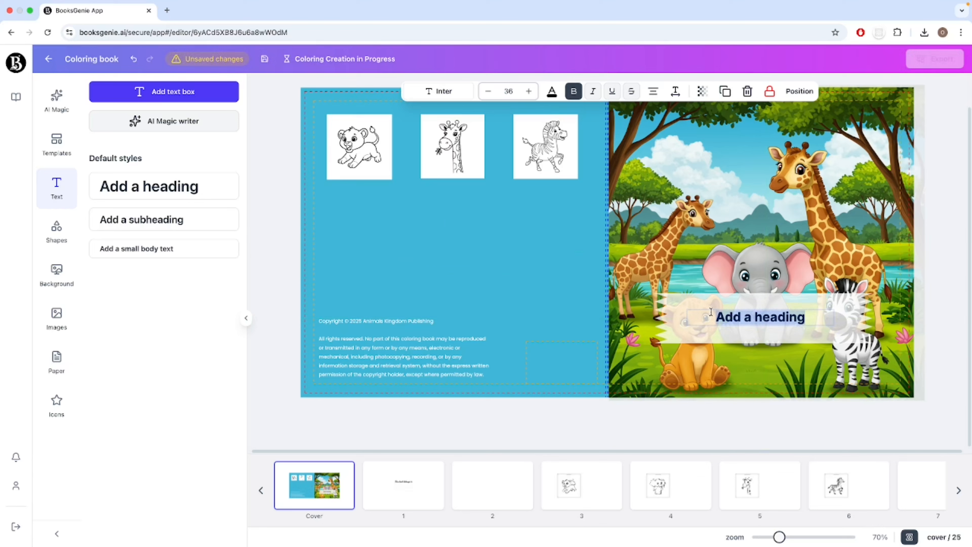
{"action": "type", "text": "Animals"}
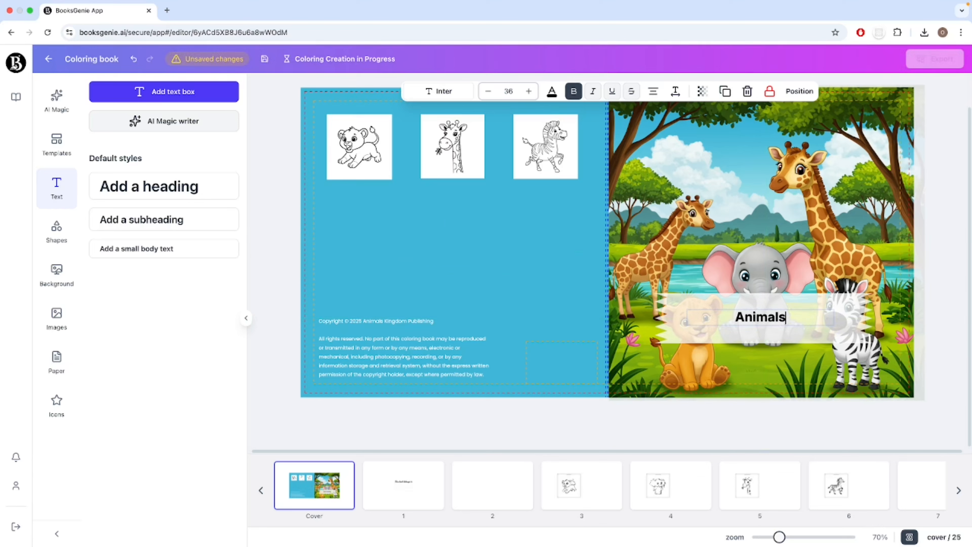
{"action": "type", "text": " kingdom"}
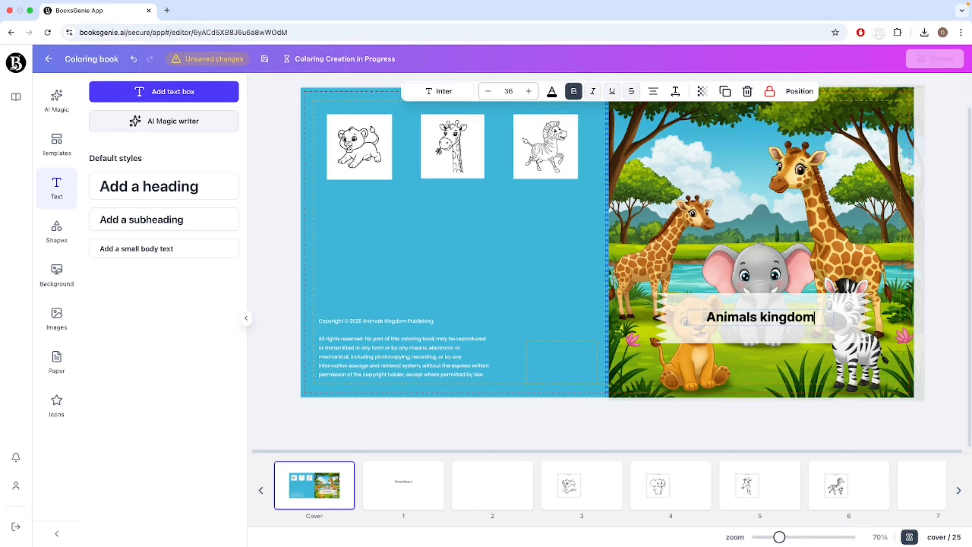
{"action": "left_click", "coordinate": [947, 317]}
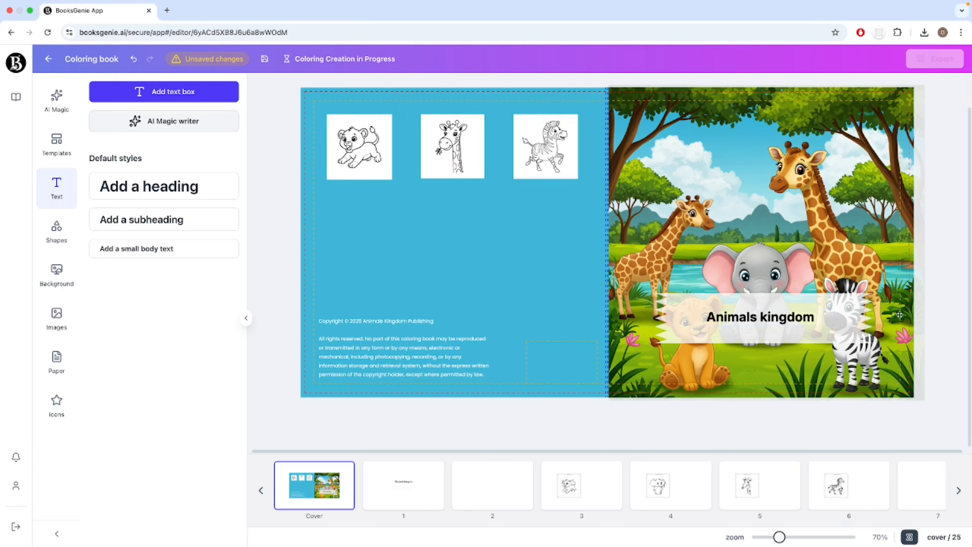
- Set the "Animals kingdom" title to font size 47 and the Fira Sans font
{"action": "left_click", "coordinate": [796, 318]}
{"action": "left_click", "coordinate": [529, 92]}
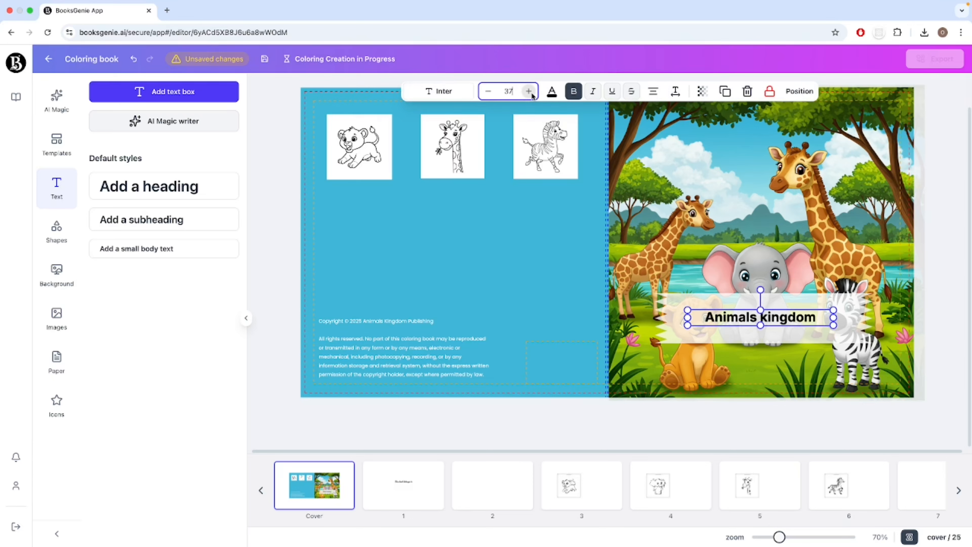
{"action": "left_click", "coordinate": [427, 94]}
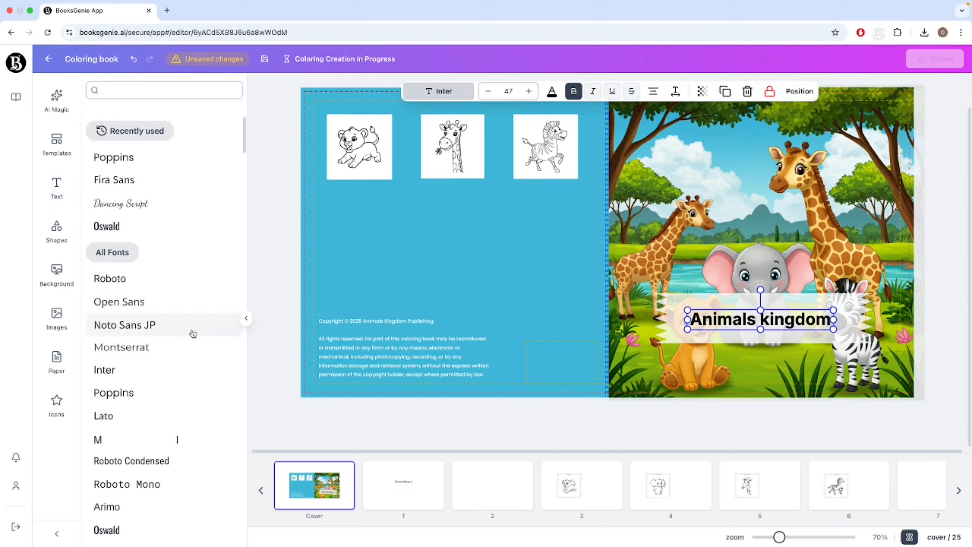
{"action": "scroll", "coordinate": [184, 363], "scroll_direction": "down", "scroll_amount": 5}
{"action": "scroll", "coordinate": [173, 411], "scroll_direction": "down", "scroll_amount": 3}
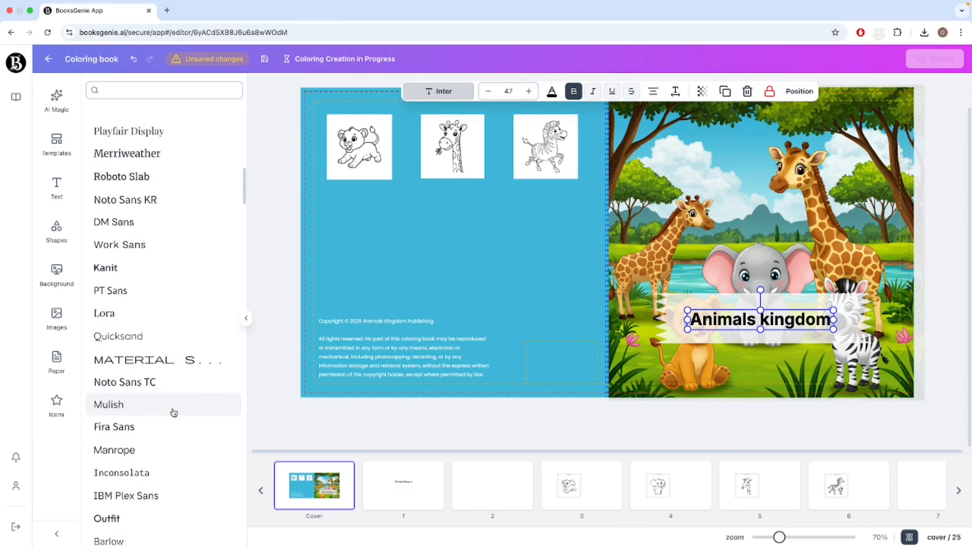
{"action": "scroll", "coordinate": [153, 299], "scroll_direction": "up", "scroll_amount": 10}
{"action": "left_click", "coordinate": [130, 181]}
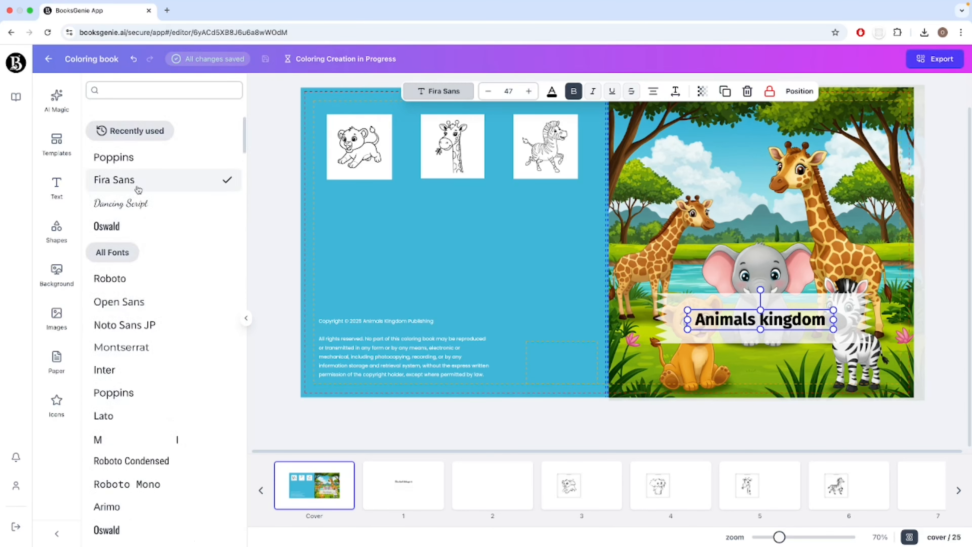
{"action": "left_click", "coordinate": [934, 317]}
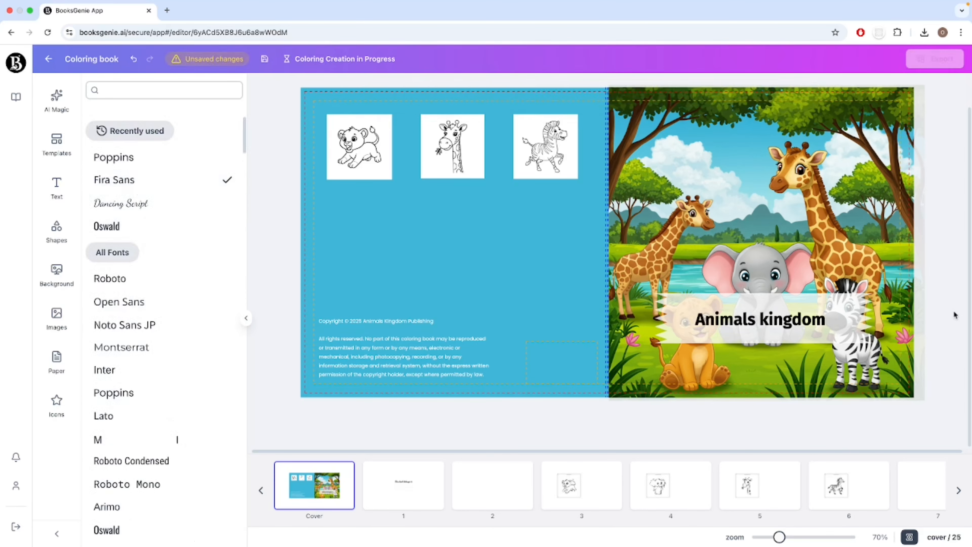
- Move the title and its banner down together to the lower edge of the front cover
{"action": "left_click", "coordinate": [790, 321]}
{"action": "left_click_drag", "start_coordinate": [790, 321], "coordinate": [798, 353]}
{"action": "left_click", "coordinate": [793, 337], "text": "shift"}
{"action": "left_click", "coordinate": [942, 359]}
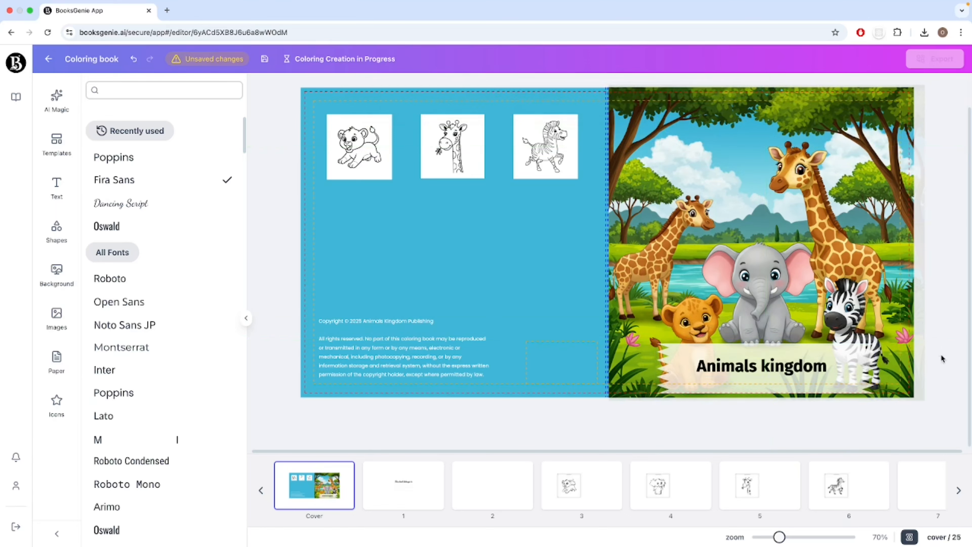
- Reduce the banner's height from its lower edge and reposition the title so it sits inside the banner
{"action": "left_click", "coordinate": [807, 381]}
{"action": "left_click_drag", "start_coordinate": [766, 395], "coordinate": [787, 365]}
{"action": "left_click", "coordinate": [764, 365]}
{"action": "left_click", "coordinate": [944, 321]}
{"action": "left_click", "coordinate": [942, 293]}
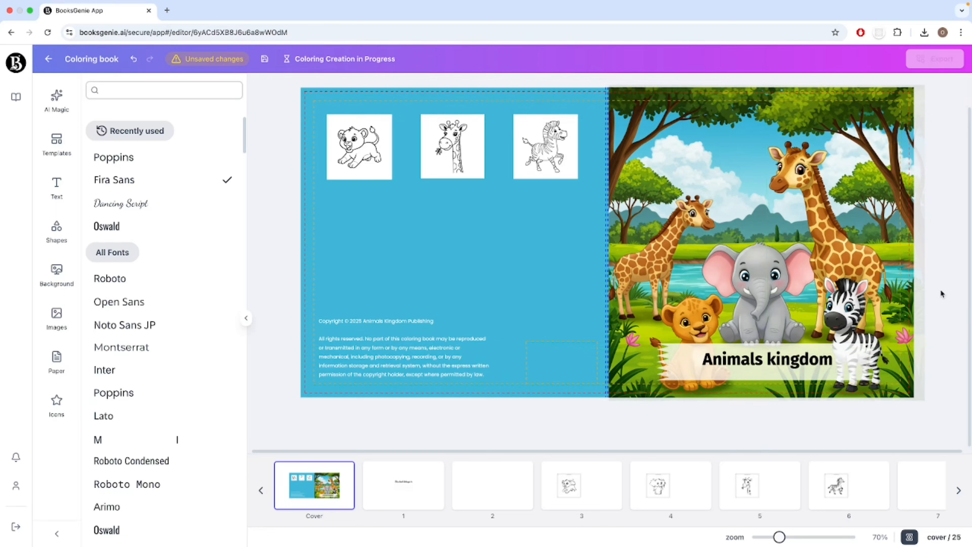